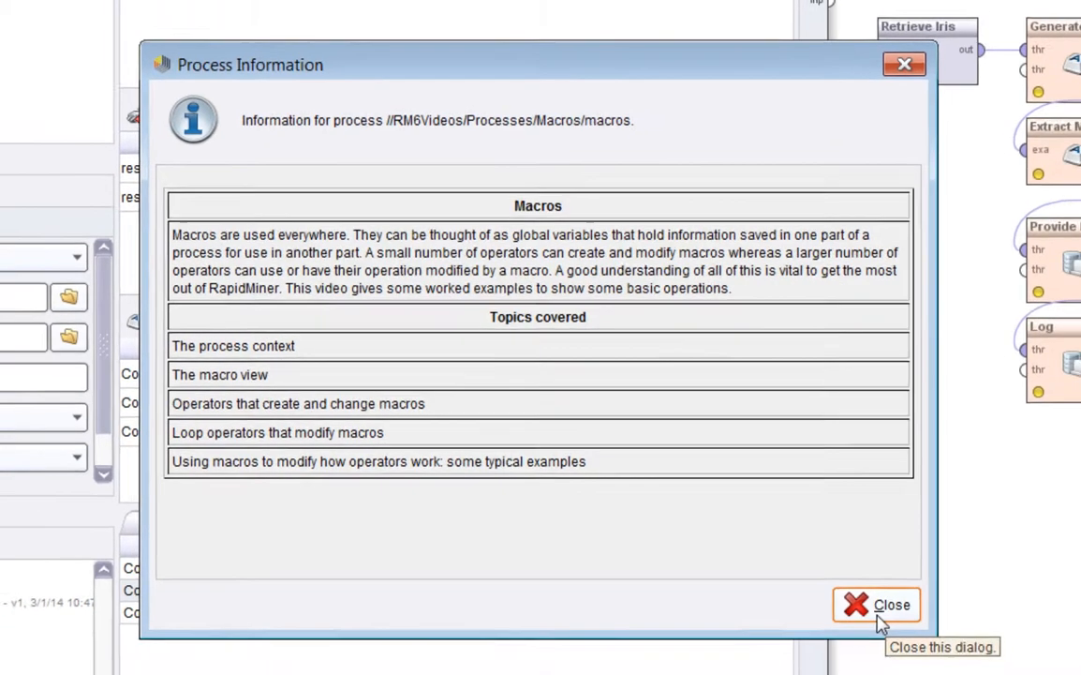
- Close the process information and widen the process design area by narrowing the context, macros and log views
click(911, 628)
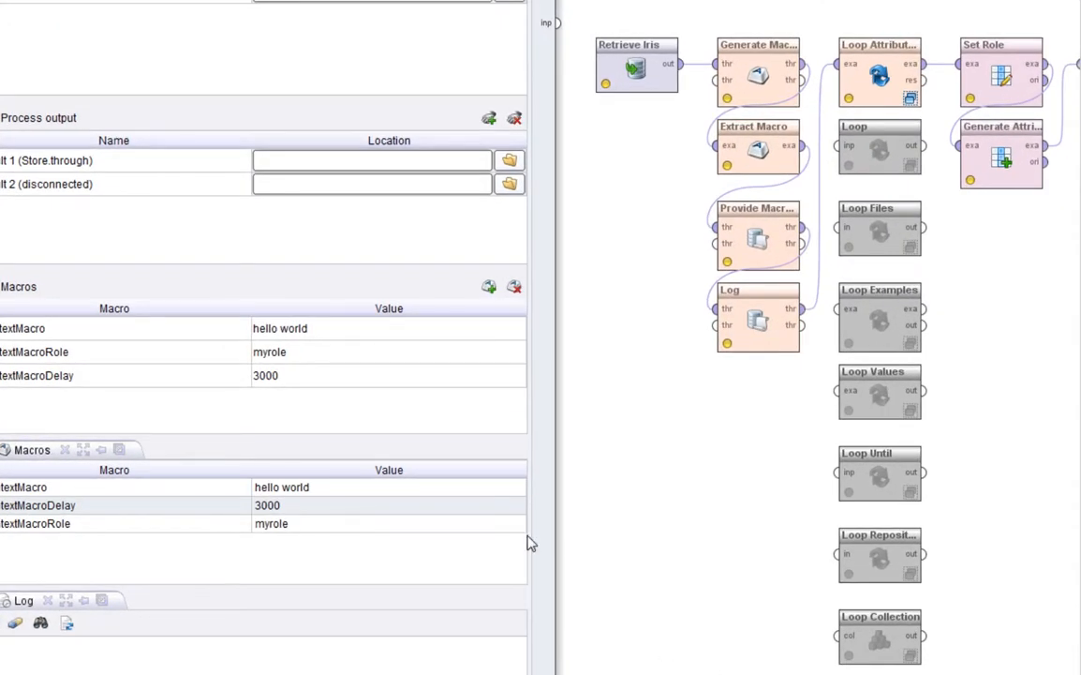
drag(538, 538, 436, 533)
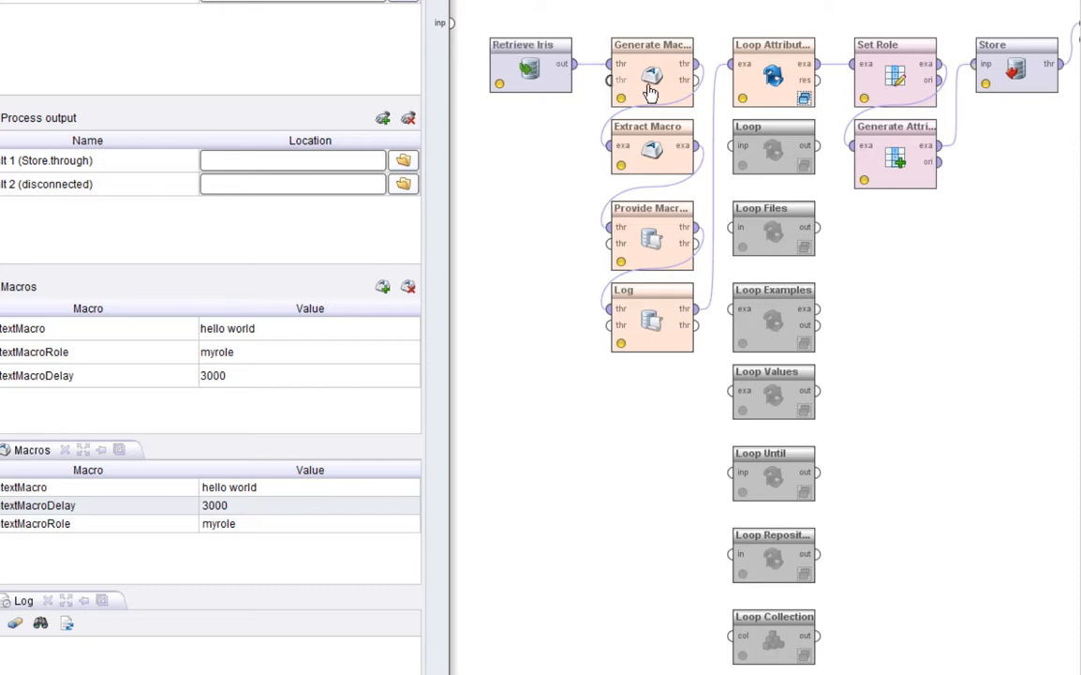
- Examine the process's operator groups: macro creation and logging, loops, and the Set Role, Generate Attributes and Store operators
click(648, 142)
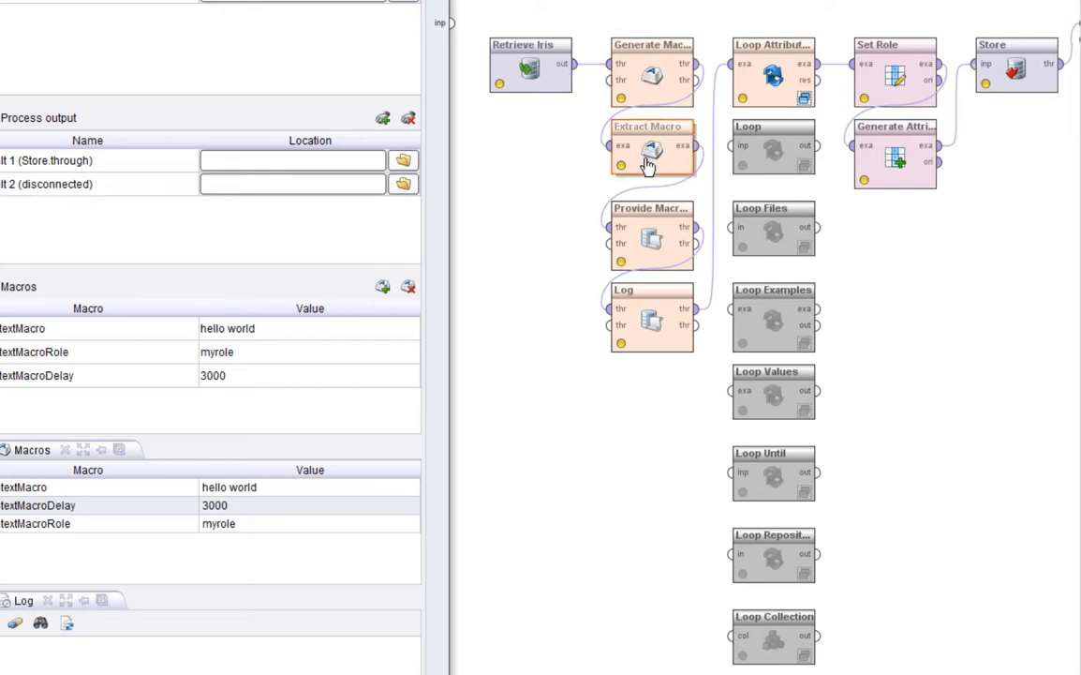
drag(582, 7, 716, 182)
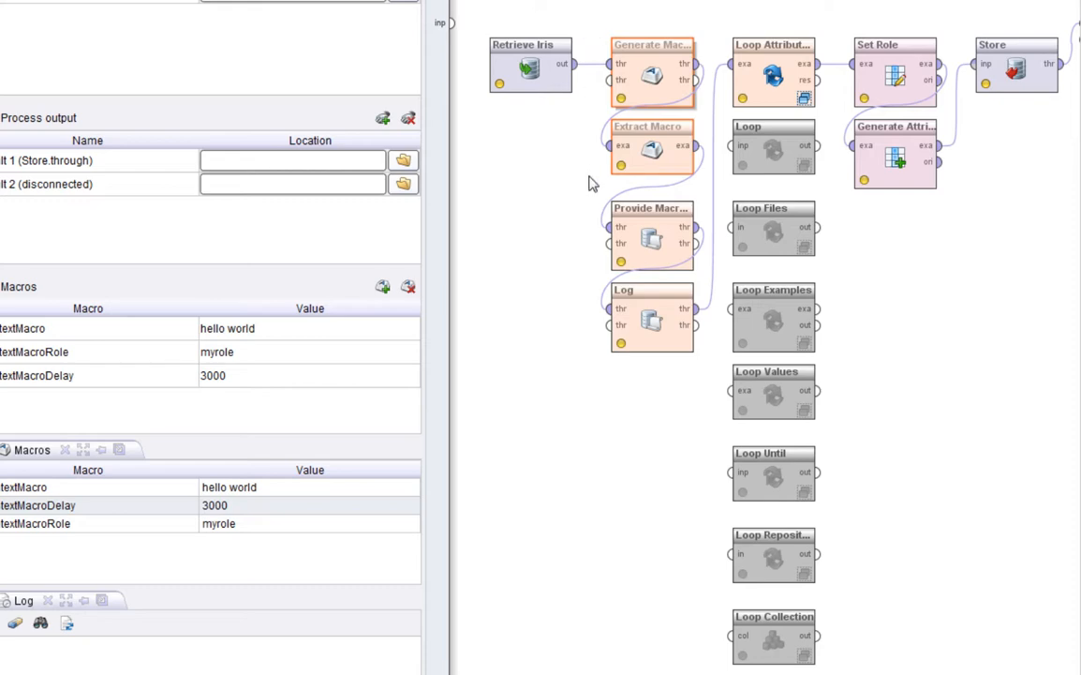
click(588, 136)
drag(587, 136, 713, 393)
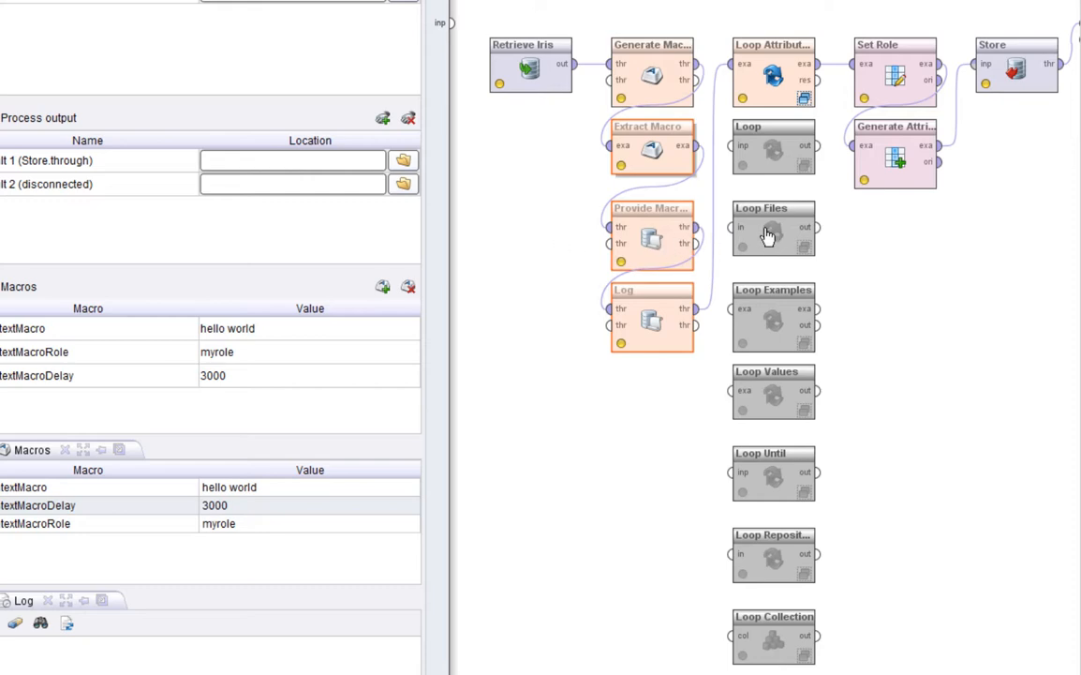
click(750, 58)
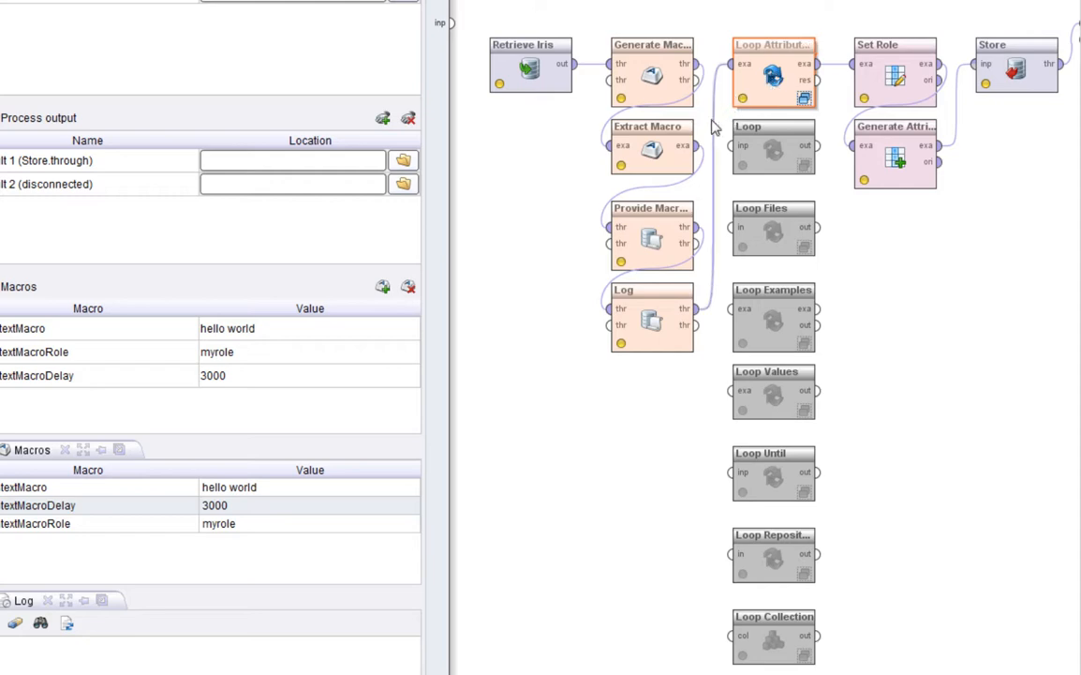
drag(735, 230, 839, 674)
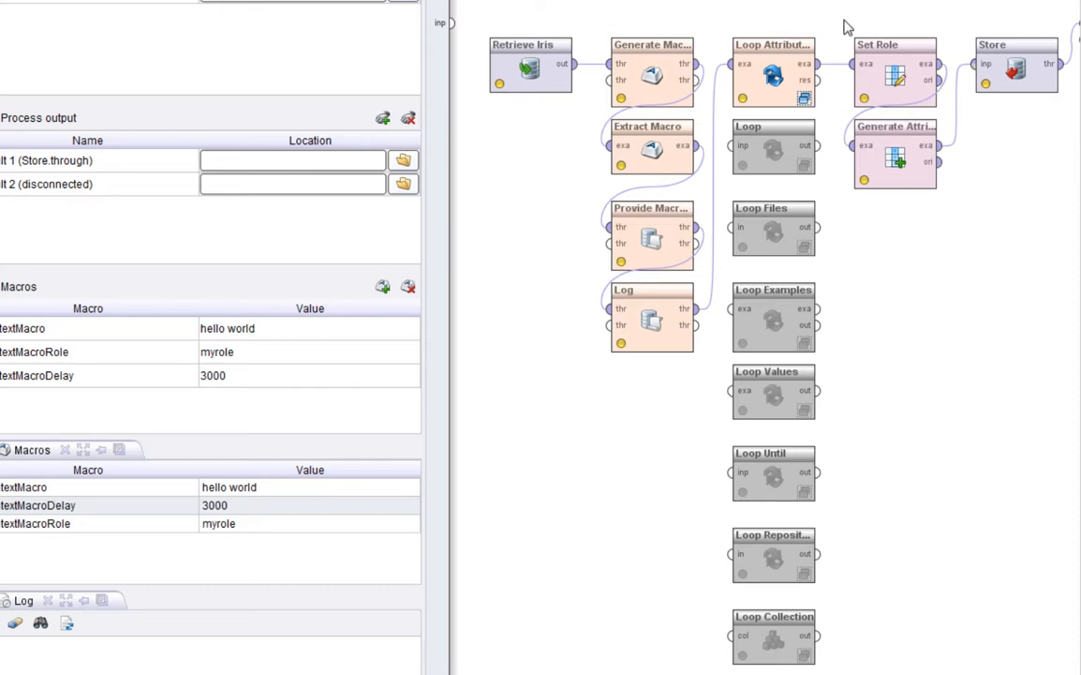
drag(842, 10, 1067, 246)
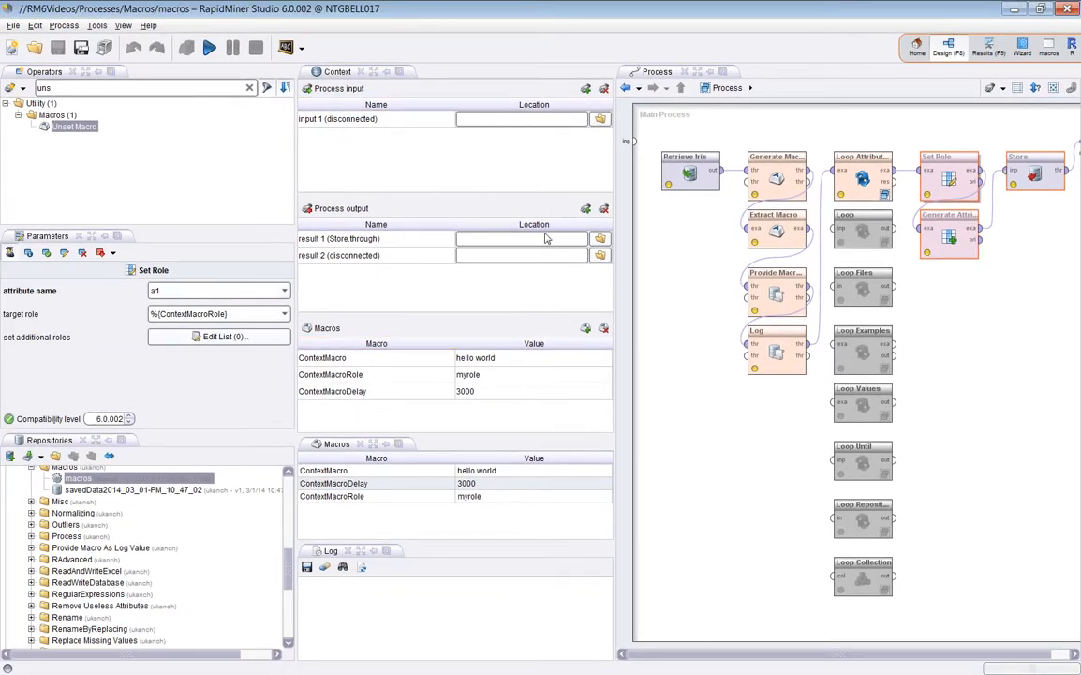
- Look through the available views for the Context and Macros entries, leaving the selection as it is
click(123, 26)
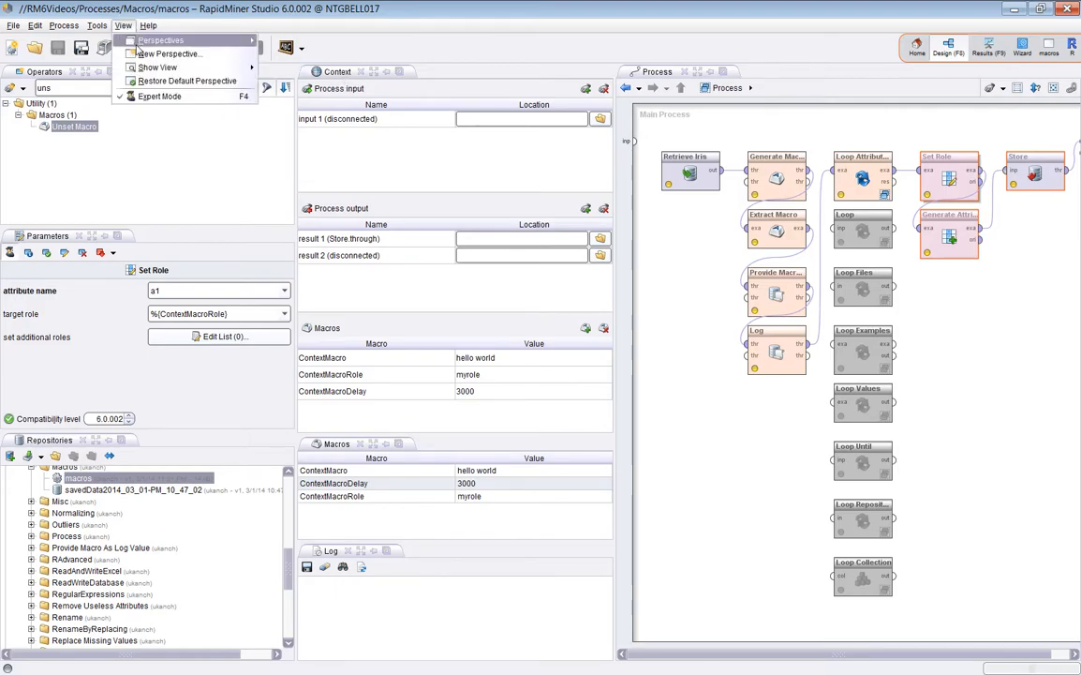
mouse_move(146, 67)
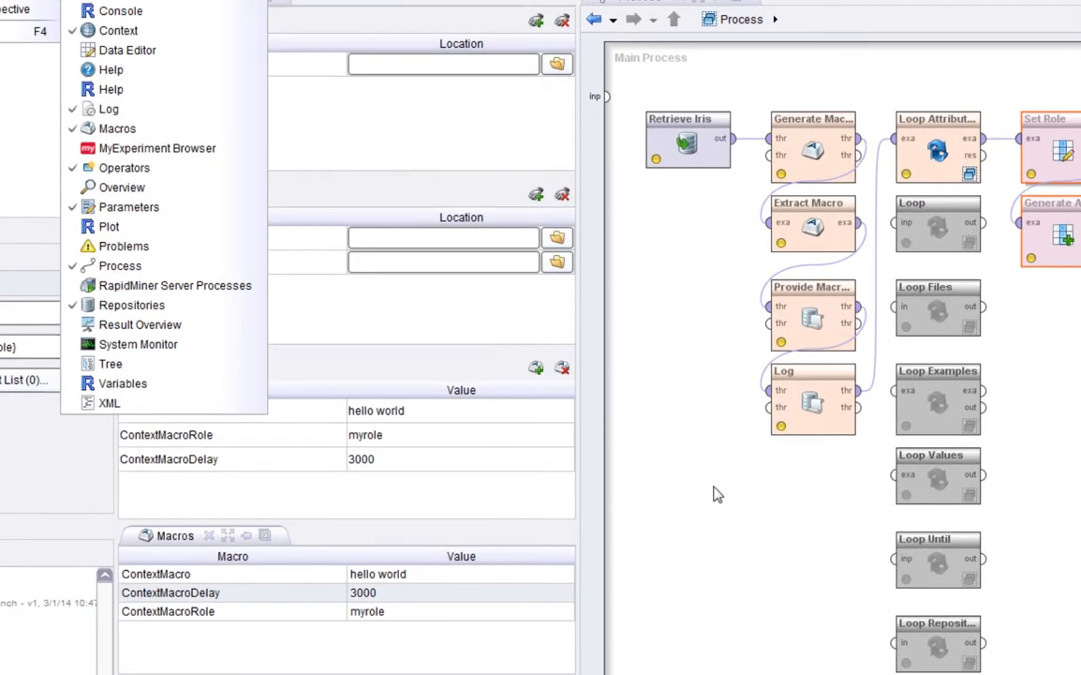
click(716, 493)
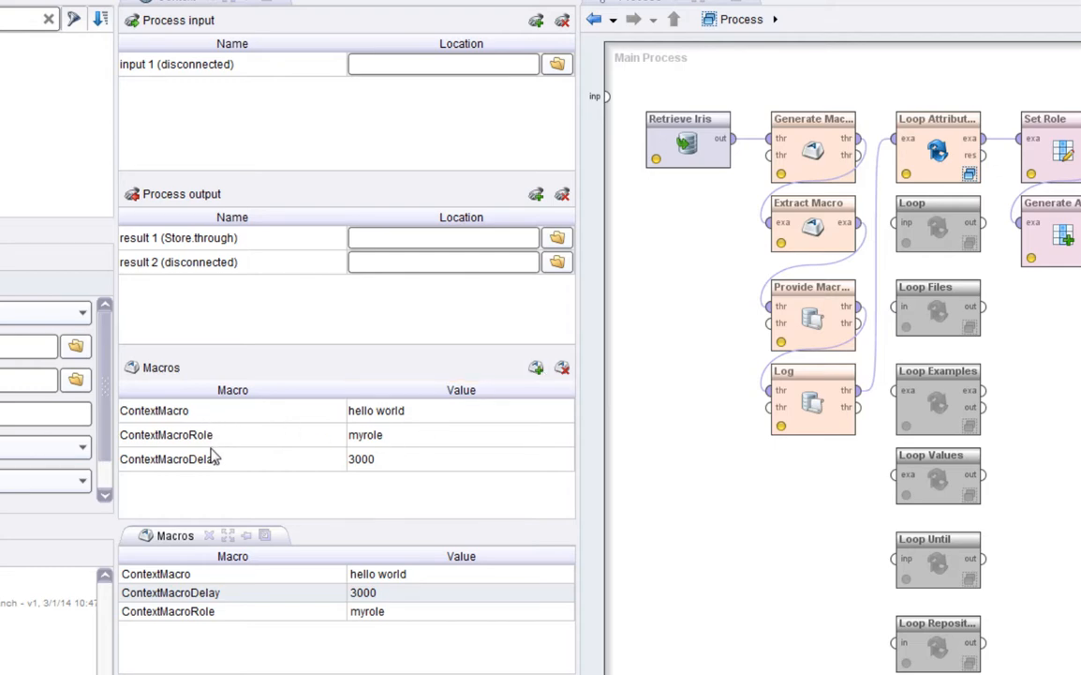
- Examine the ContextMacro, ContextMacroRole and ContextMacroDelay definitions in the process context
click(424, 414)
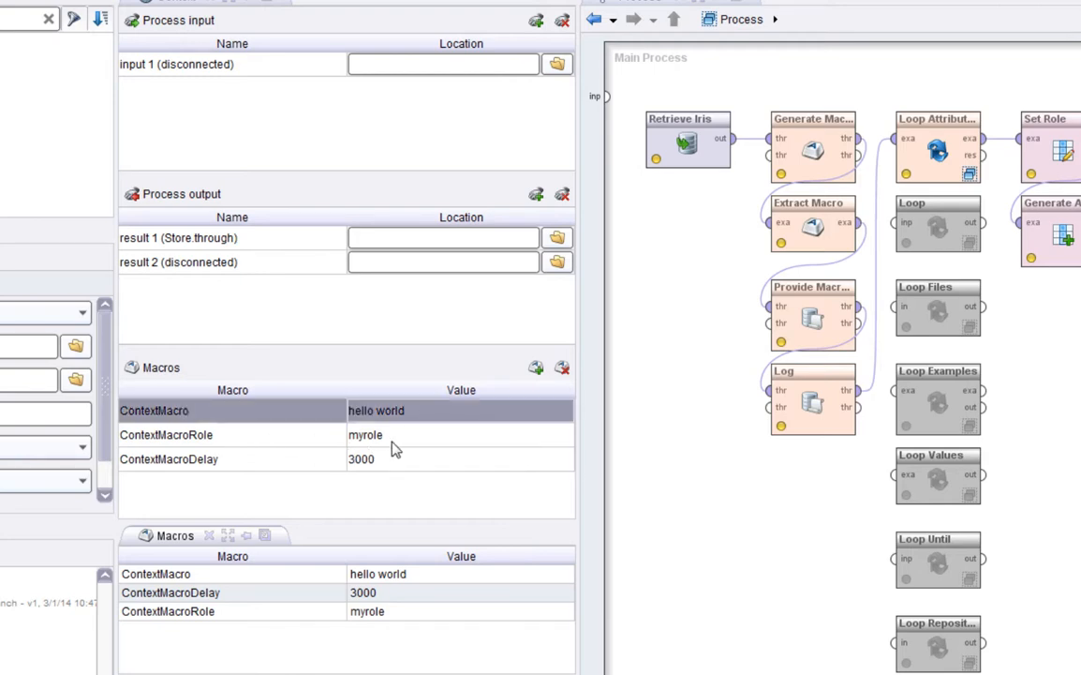
click(395, 437)
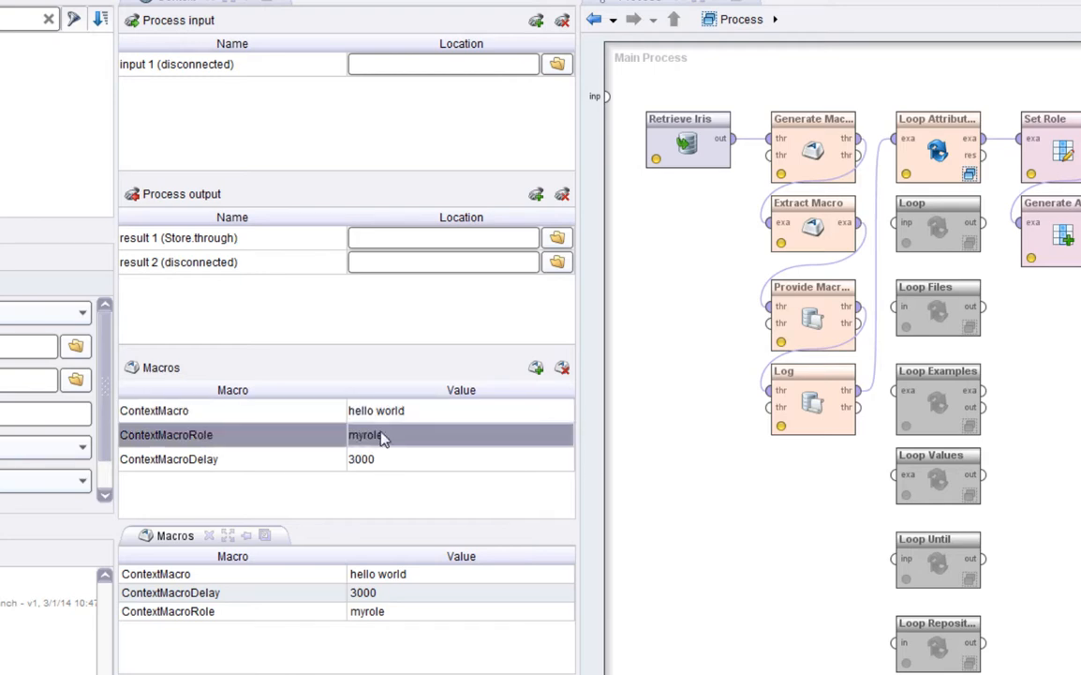
click(386, 410)
click(390, 438)
click(382, 465)
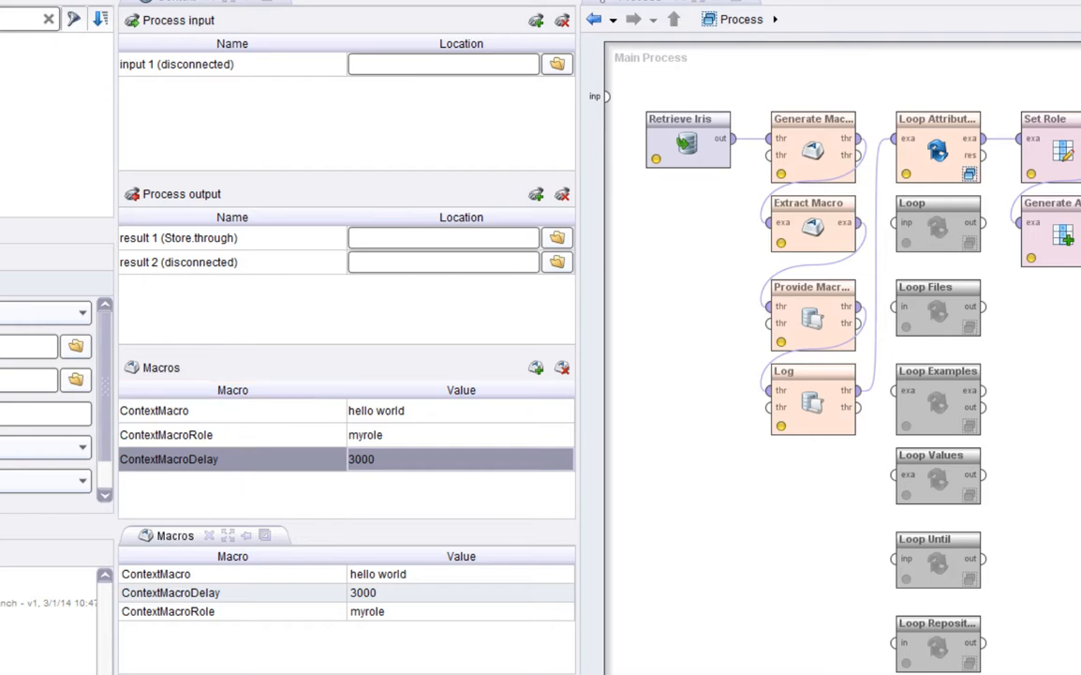
- Locate the Macros view among the available views and compare its names and values with the process context macros
click(2, 1)
mouse_move(37, 1)
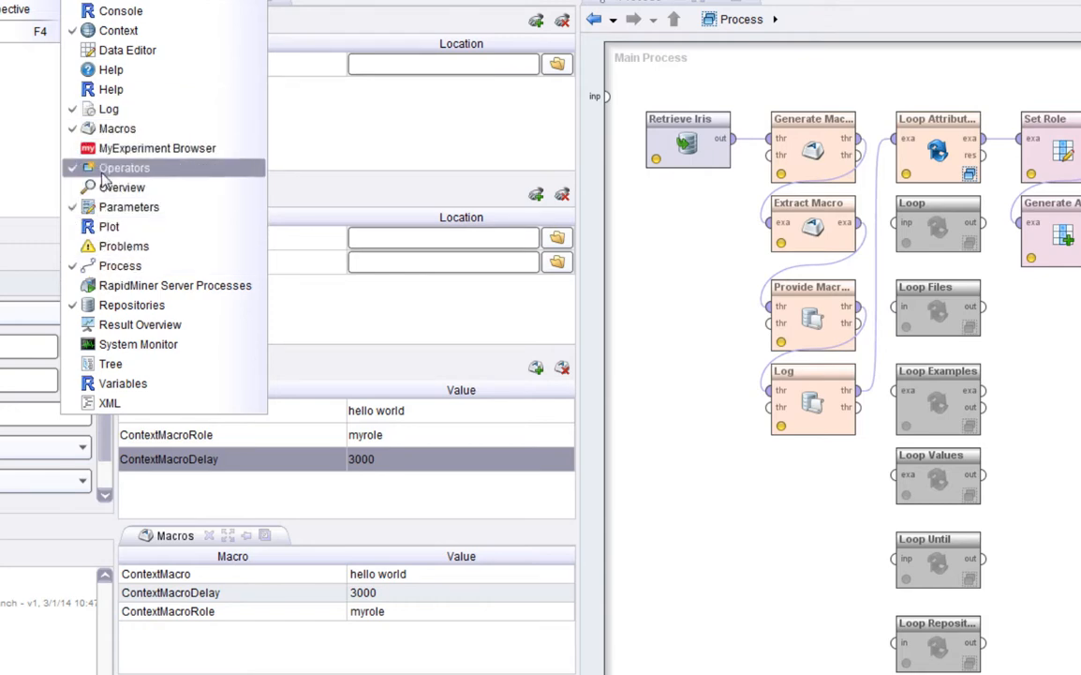
click(366, 541)
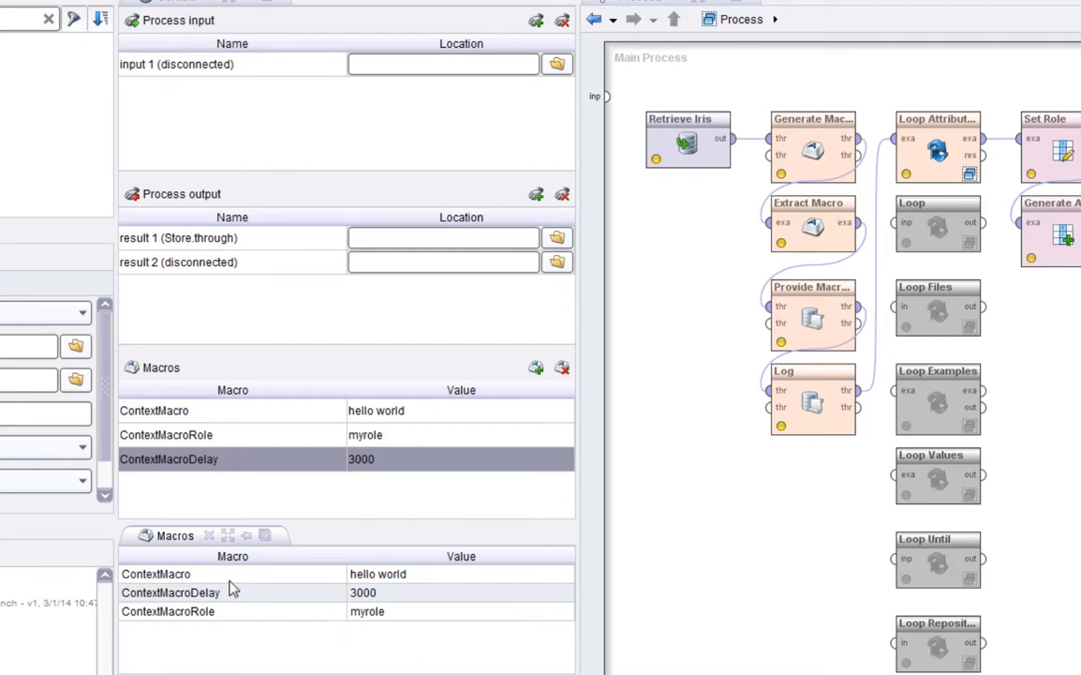
drag(231, 575, 285, 621)
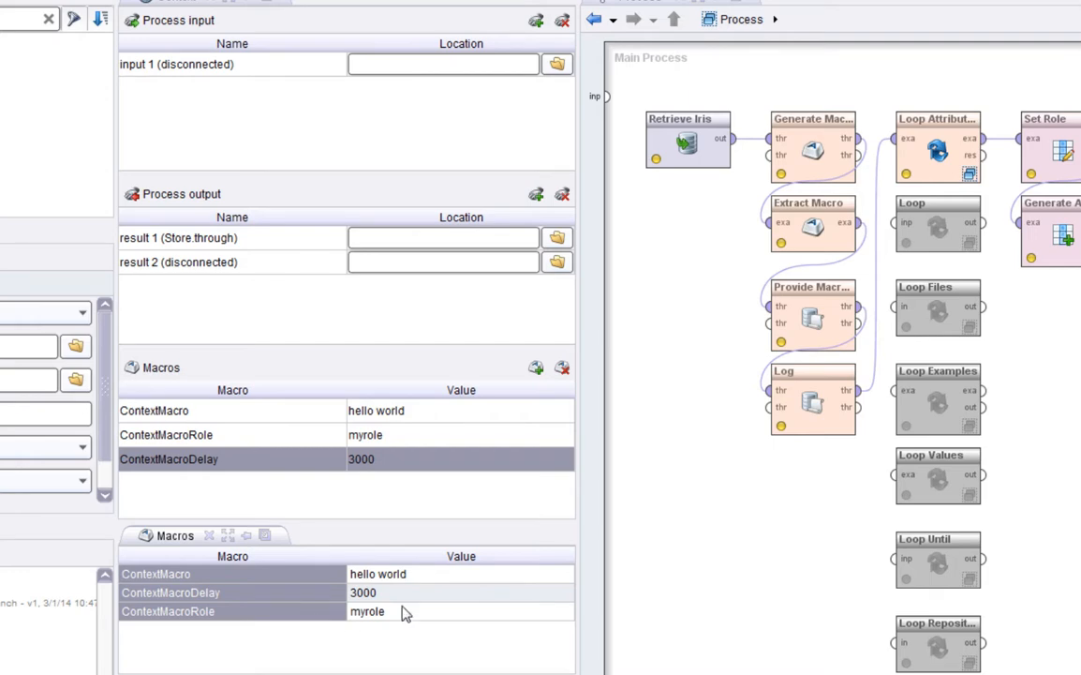
drag(375, 573, 388, 614)
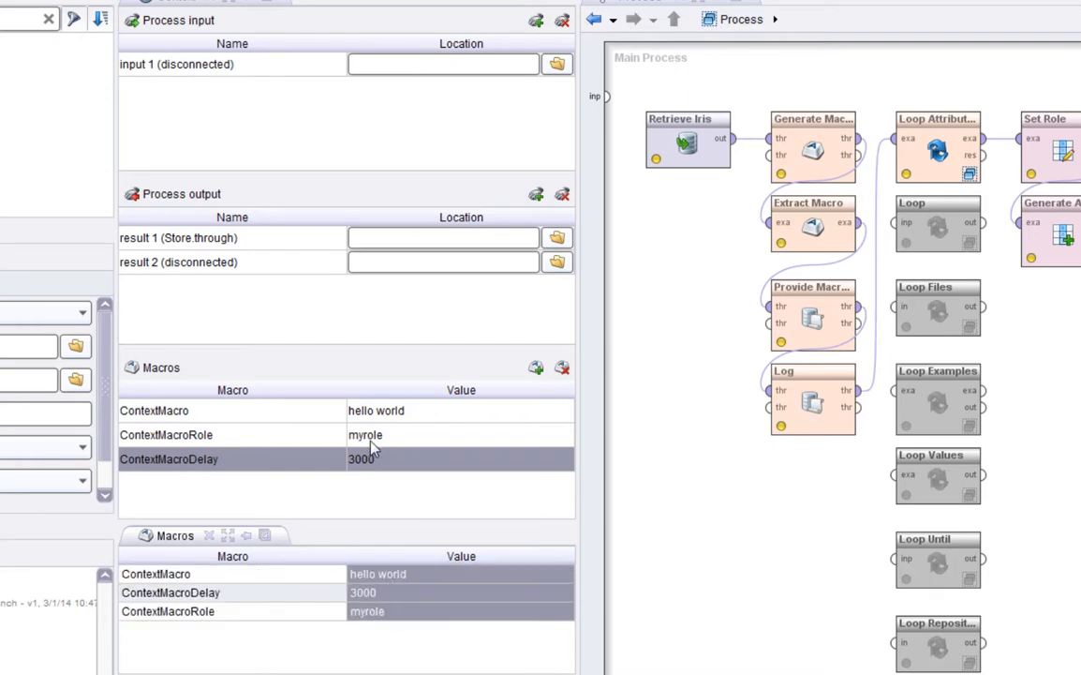
drag(343, 411, 379, 468)
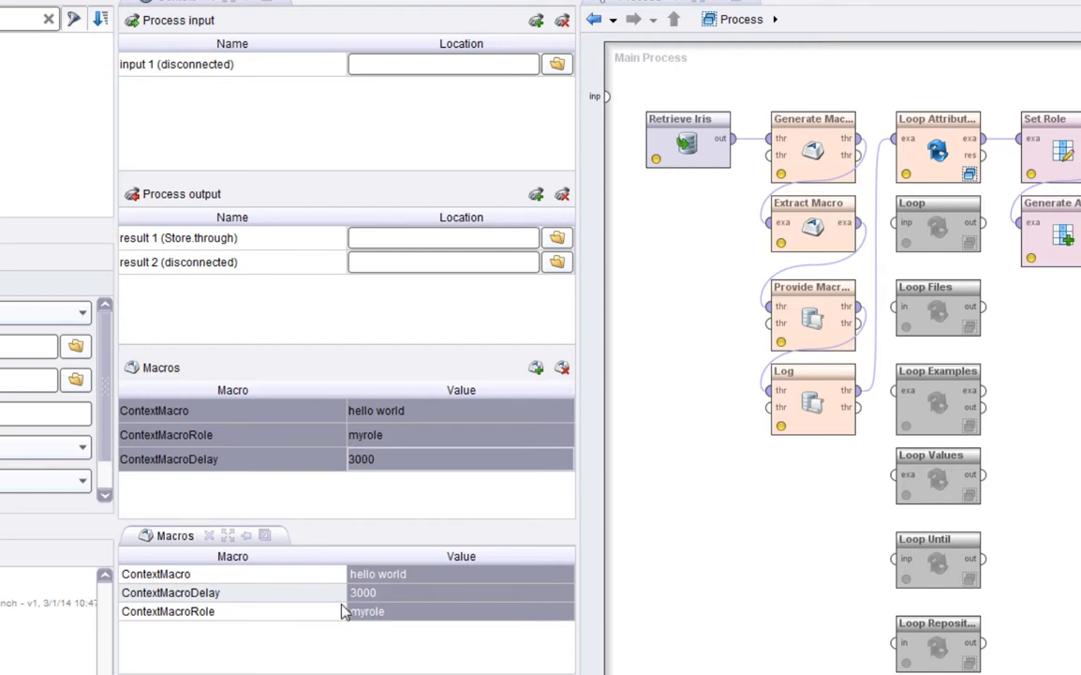
drag(325, 579, 389, 614)
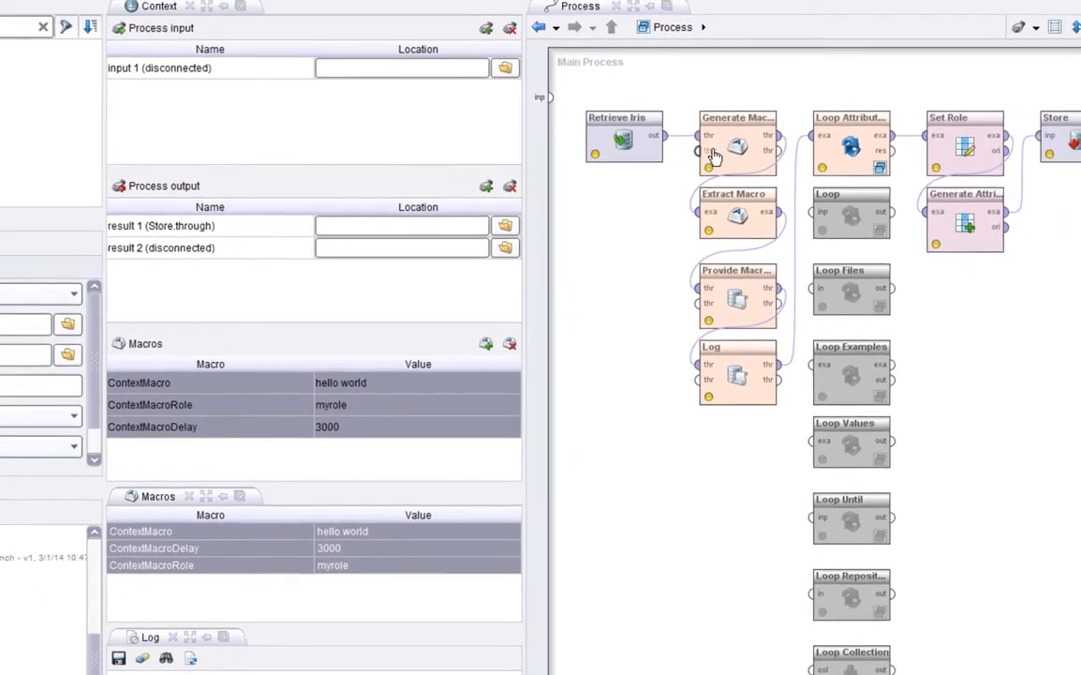
- Select the Generate Macro operator, filter the operators by "macro" and enlarge the operator list to fit all matches
click(712, 155)
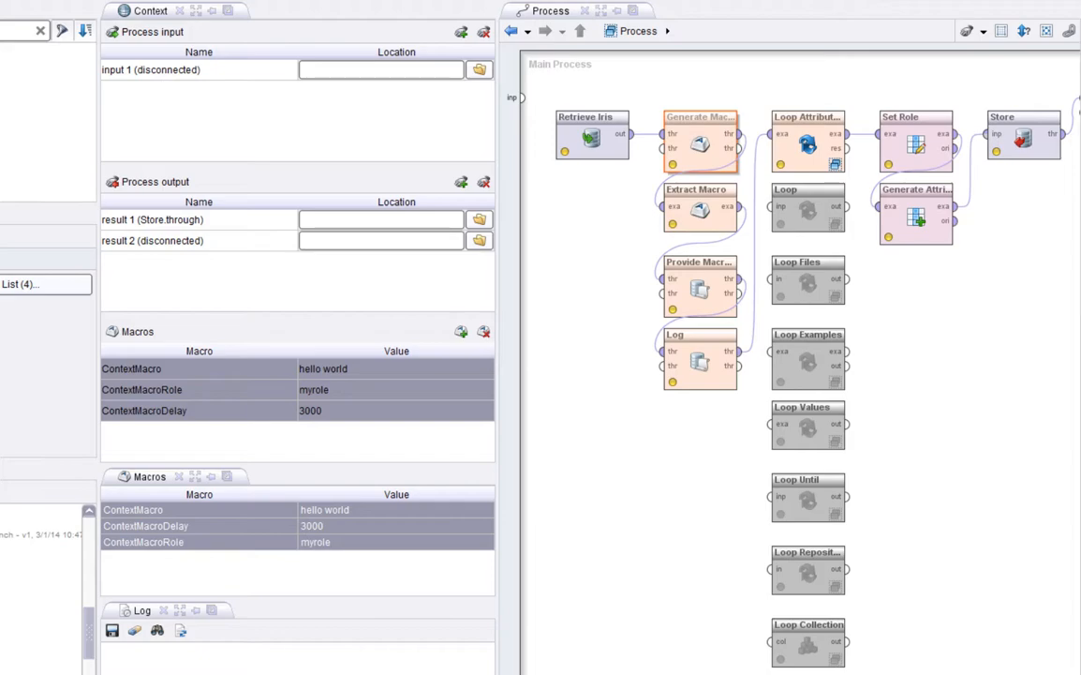
click(110, 114)
text(macro)
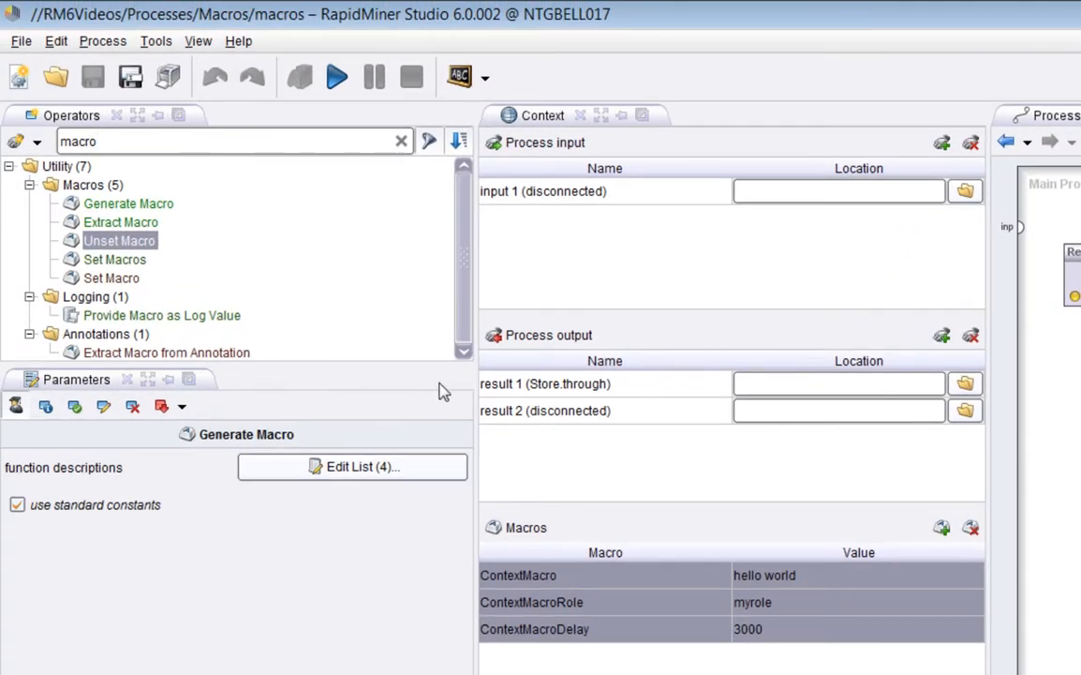
drag(417, 367, 404, 468)
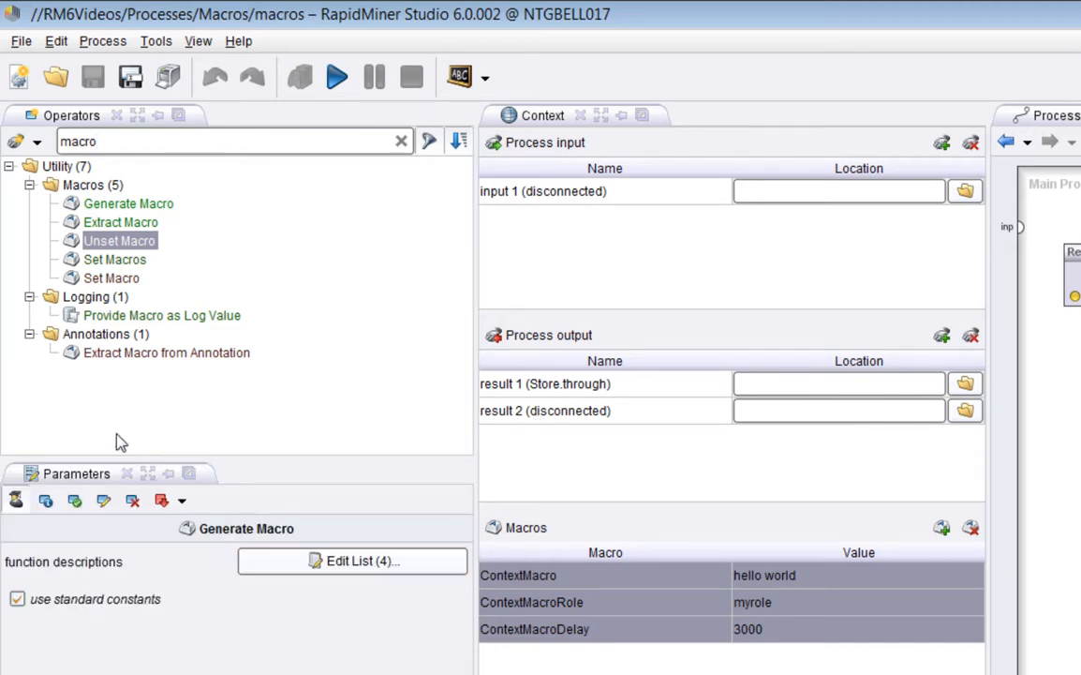
- Review the macro operators in the filtered list: Generate Macro, Set Macros, Set Macro, Unset Macro and Extract Macro
click(133, 204)
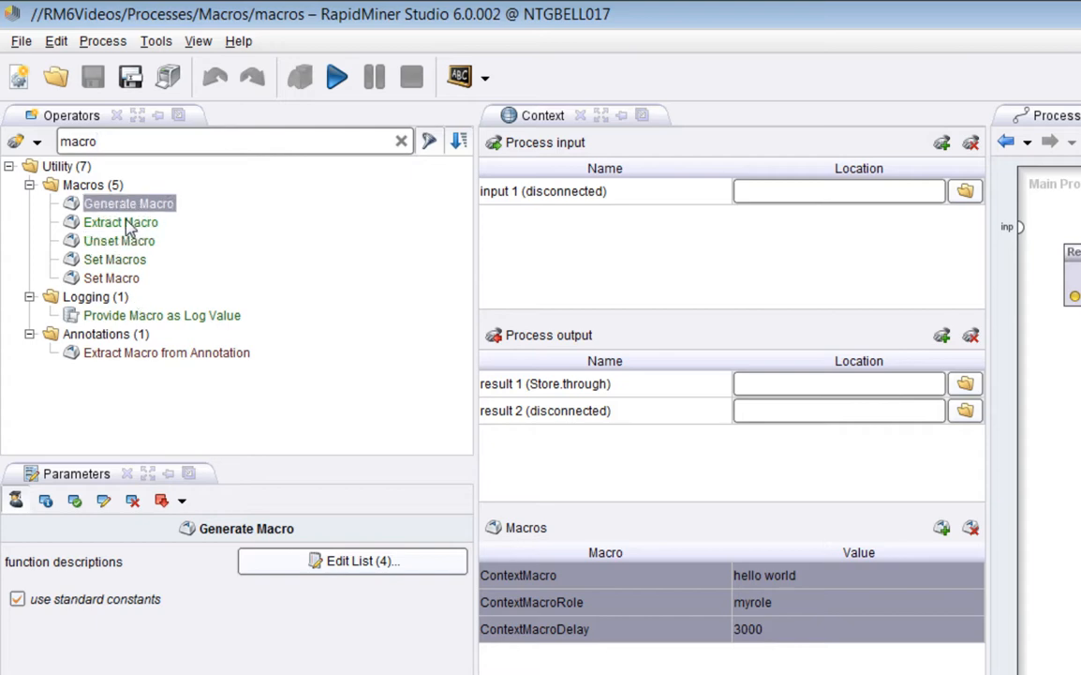
mouse_move(129, 231)
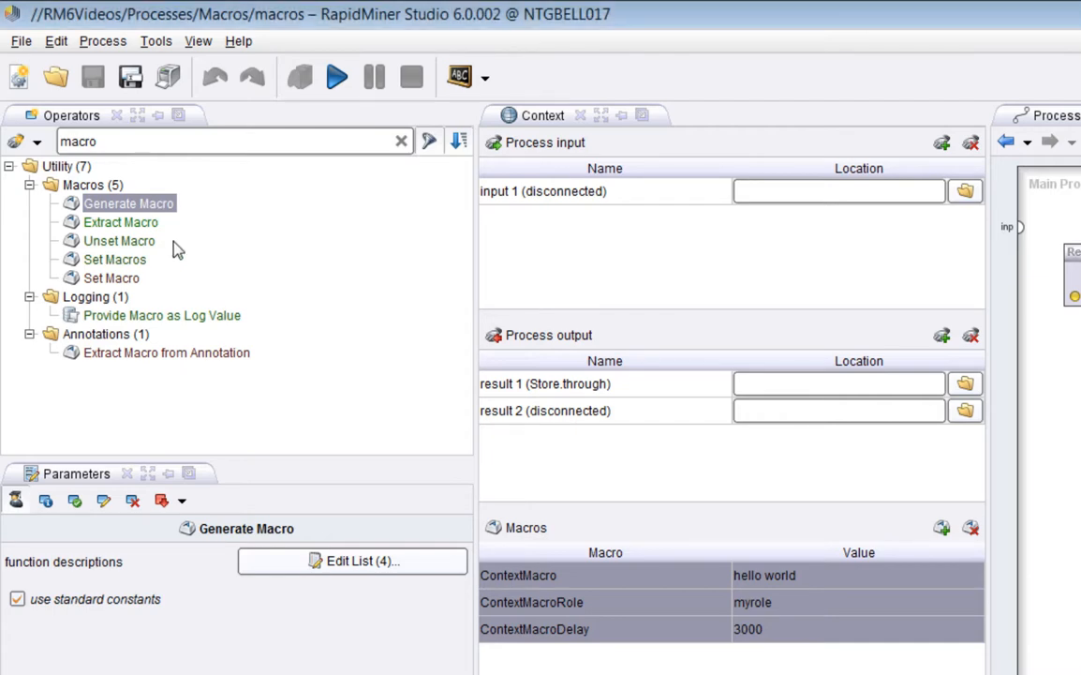
click(106, 260)
click(112, 278)
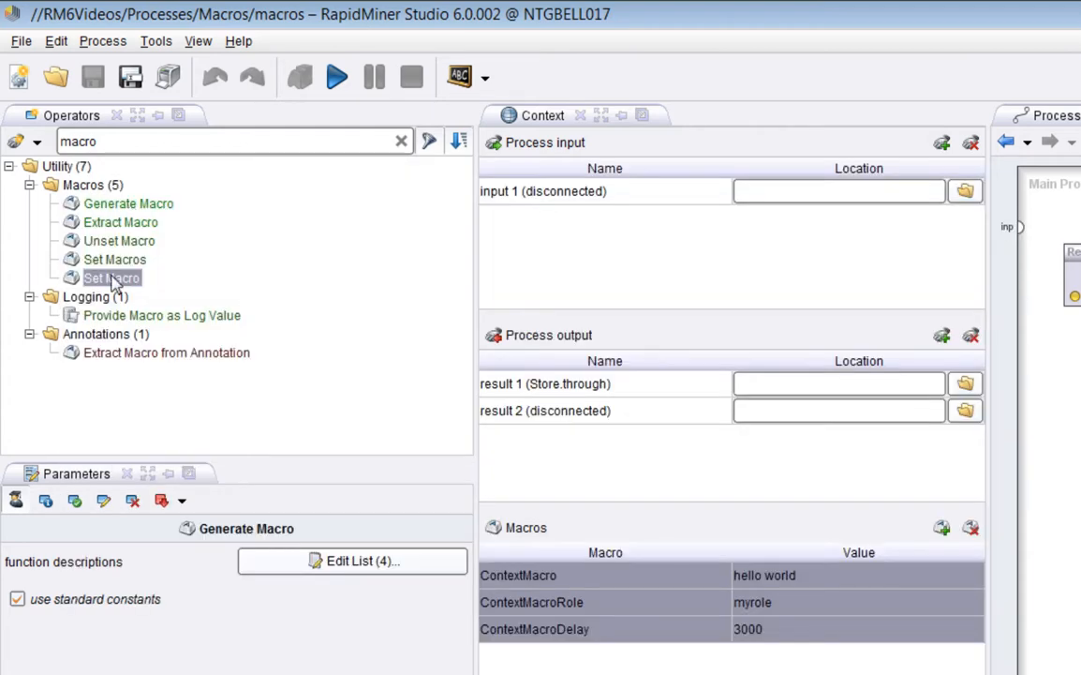
click(139, 205)
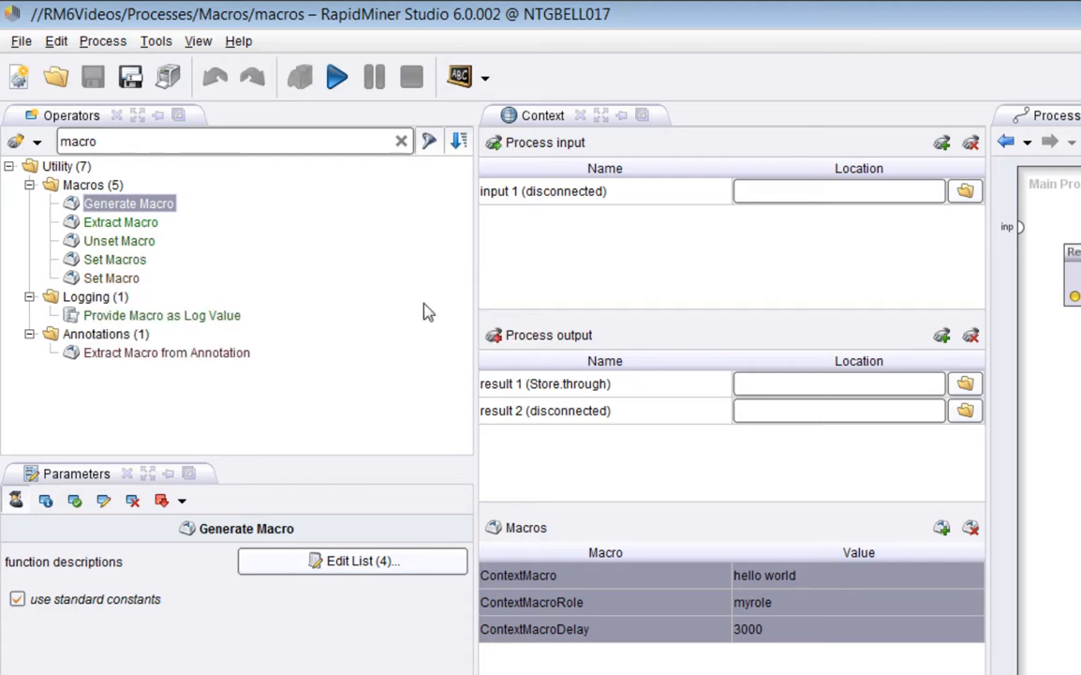
click(117, 241)
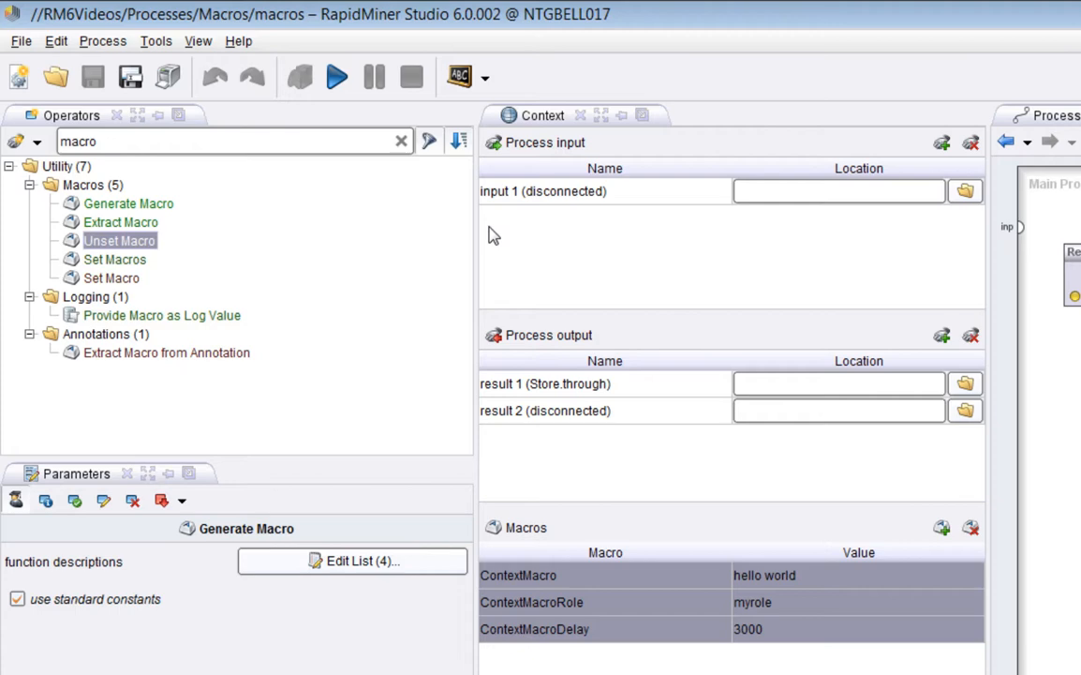
click(116, 231)
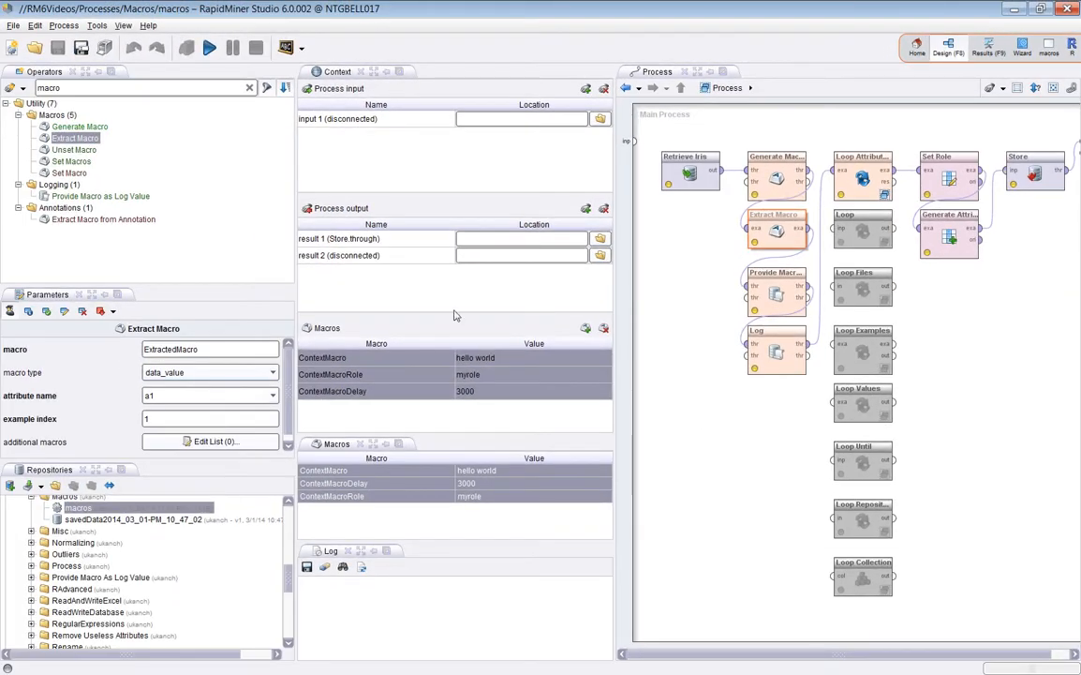
- Open the function descriptions list of the Generate Macro operator in the process
click(702, 248)
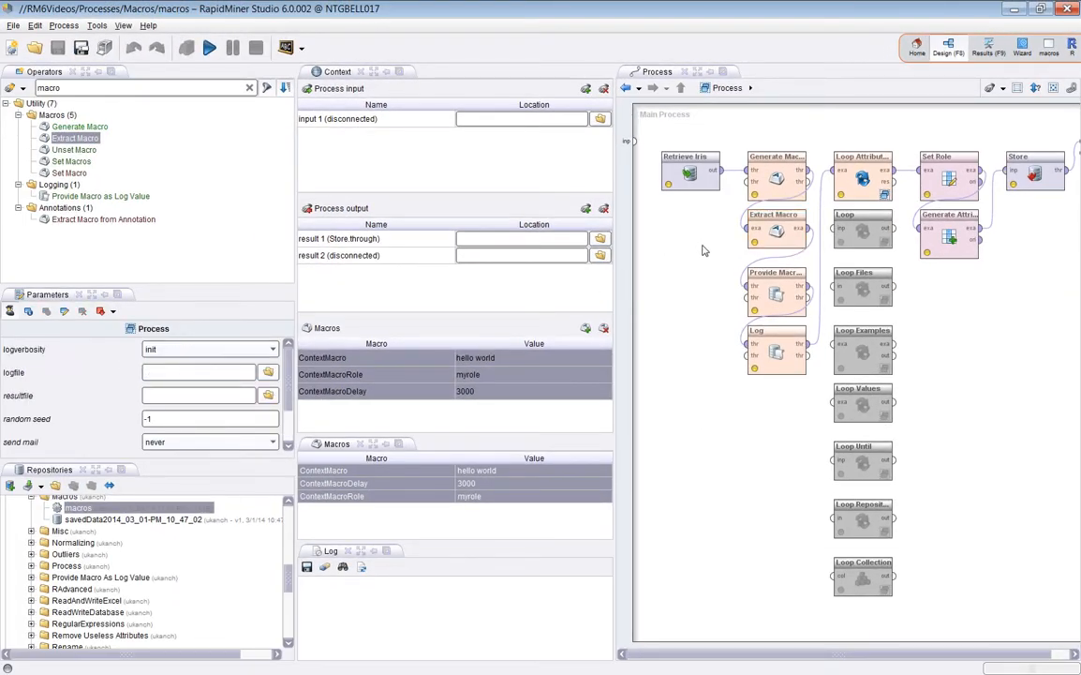
click(777, 179)
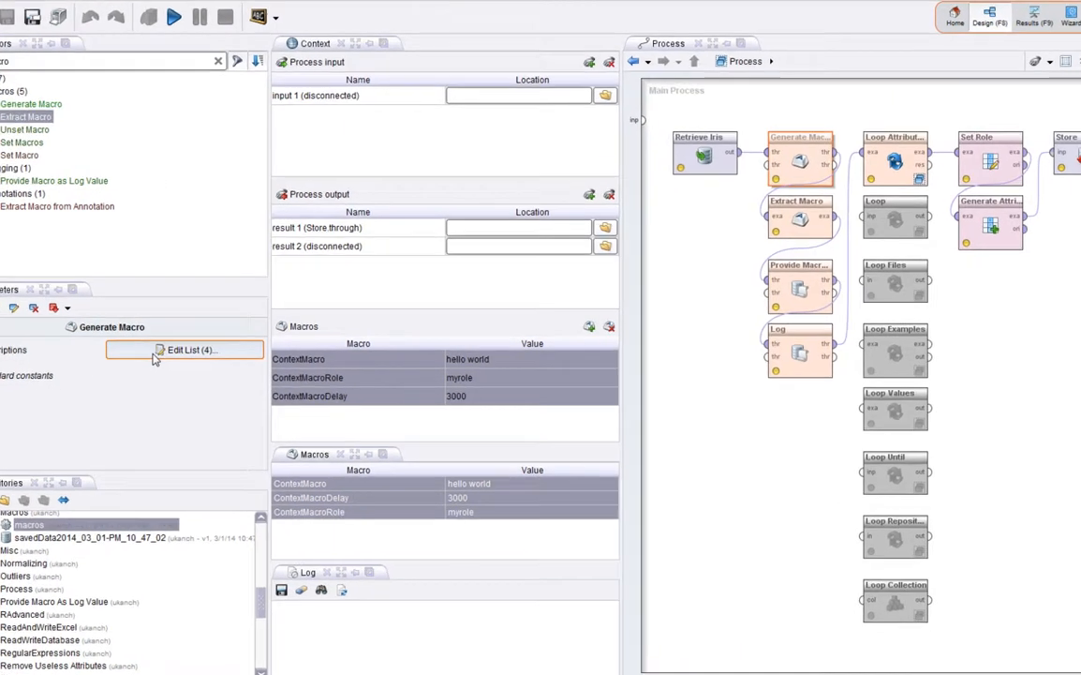
click(192, 349)
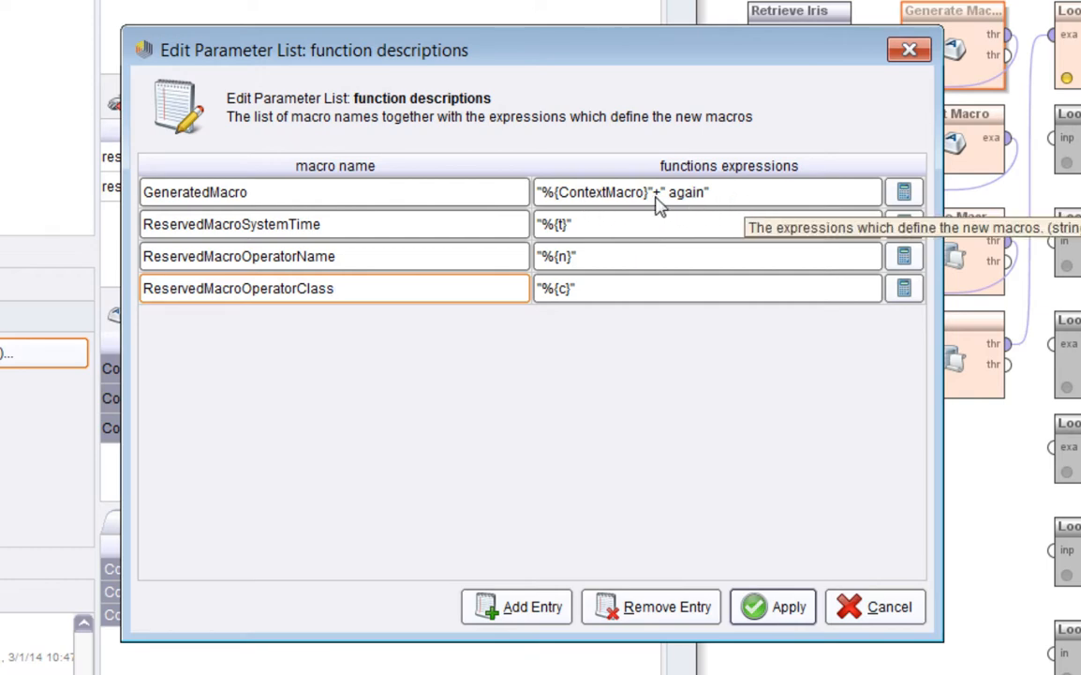
- Examine the function types available in the expression editor for GeneratedMacro, then close it without changes
click(904, 192)
click(719, 403)
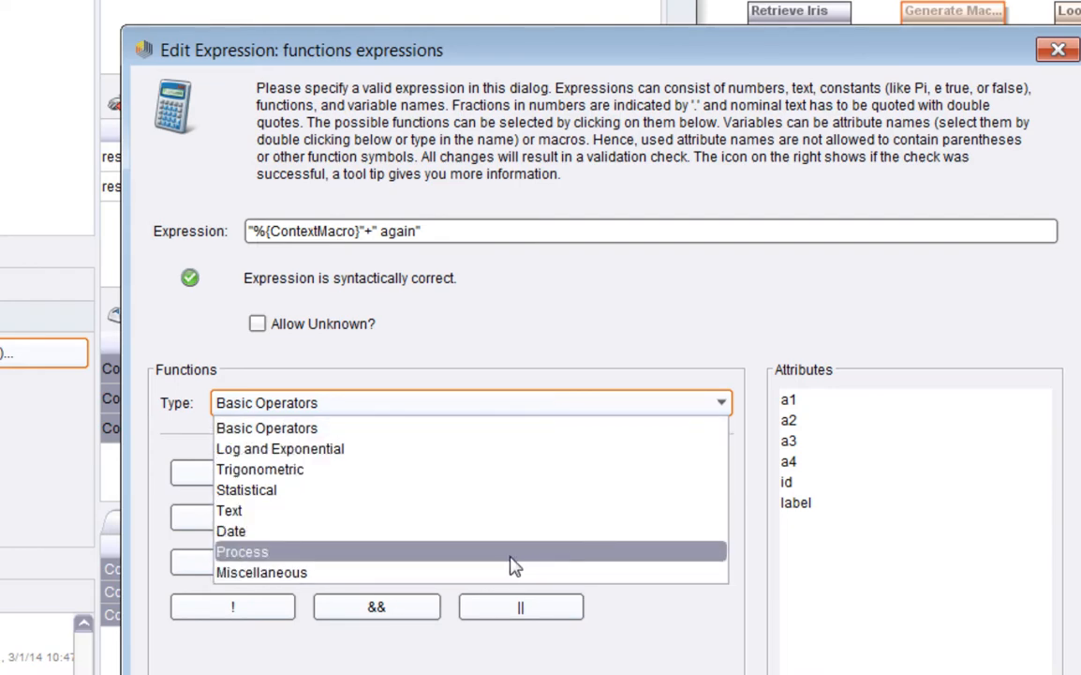
click(681, 640)
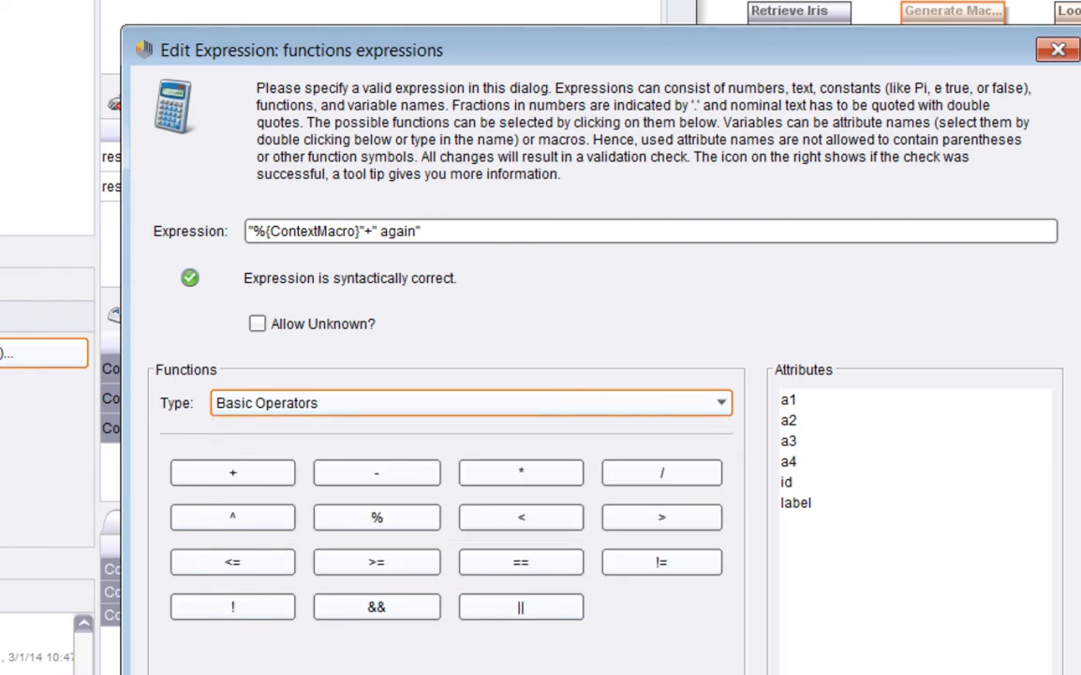
click(1014, 672)
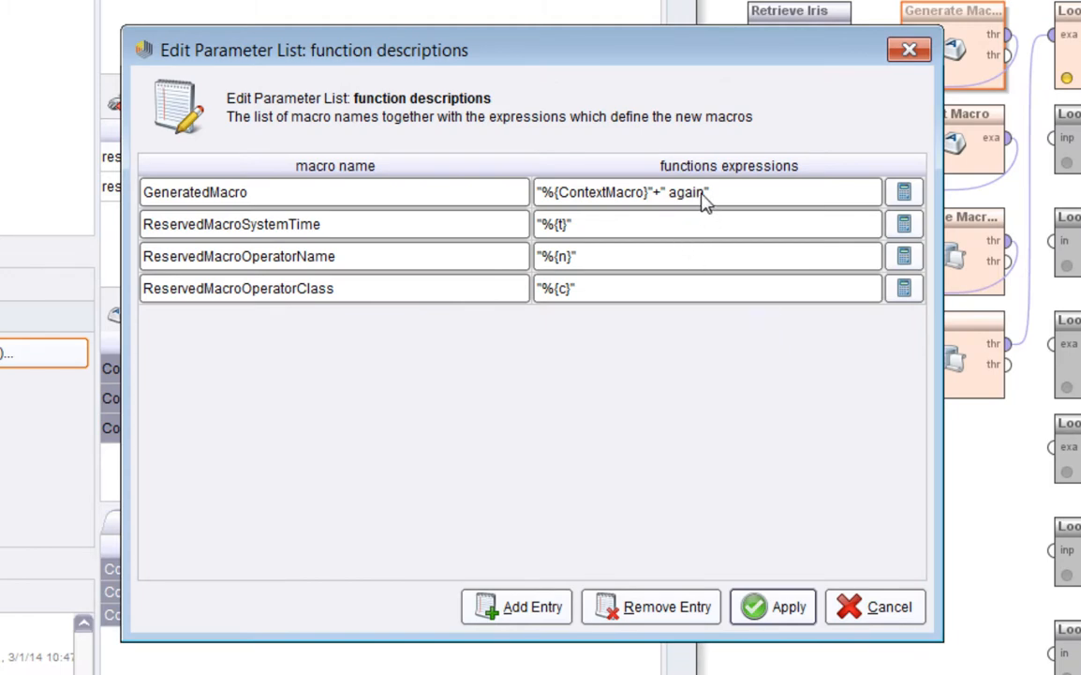
- Review the reserved macro names and their expressions in the function descriptions list, and close it without changes
click(245, 227)
click(250, 259)
click(262, 290)
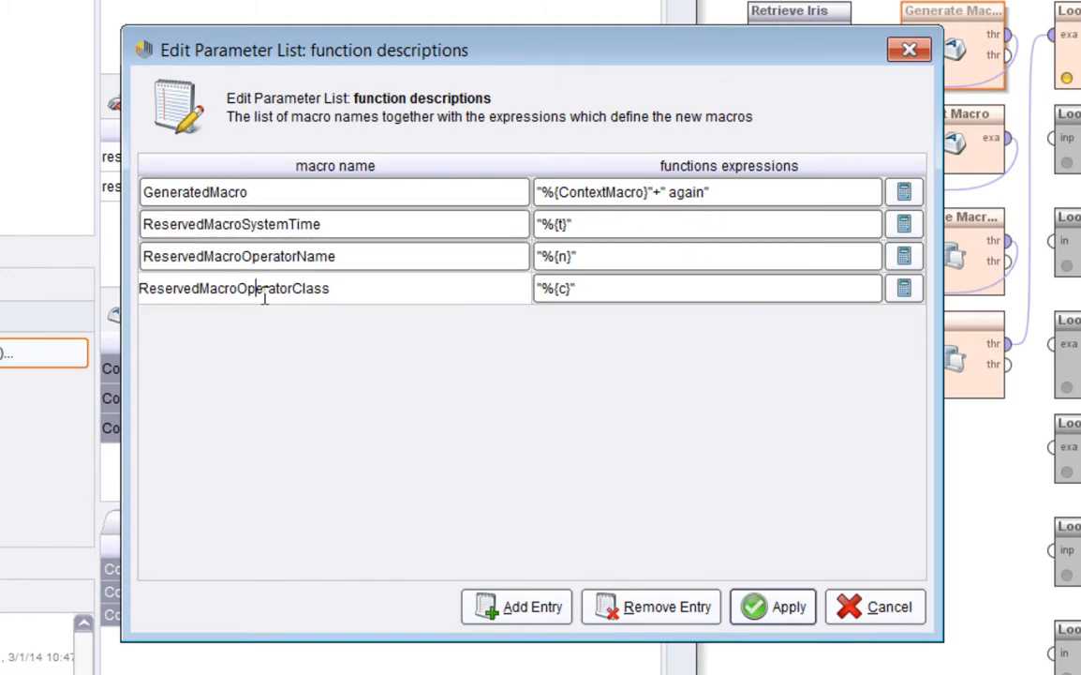
click(592, 227)
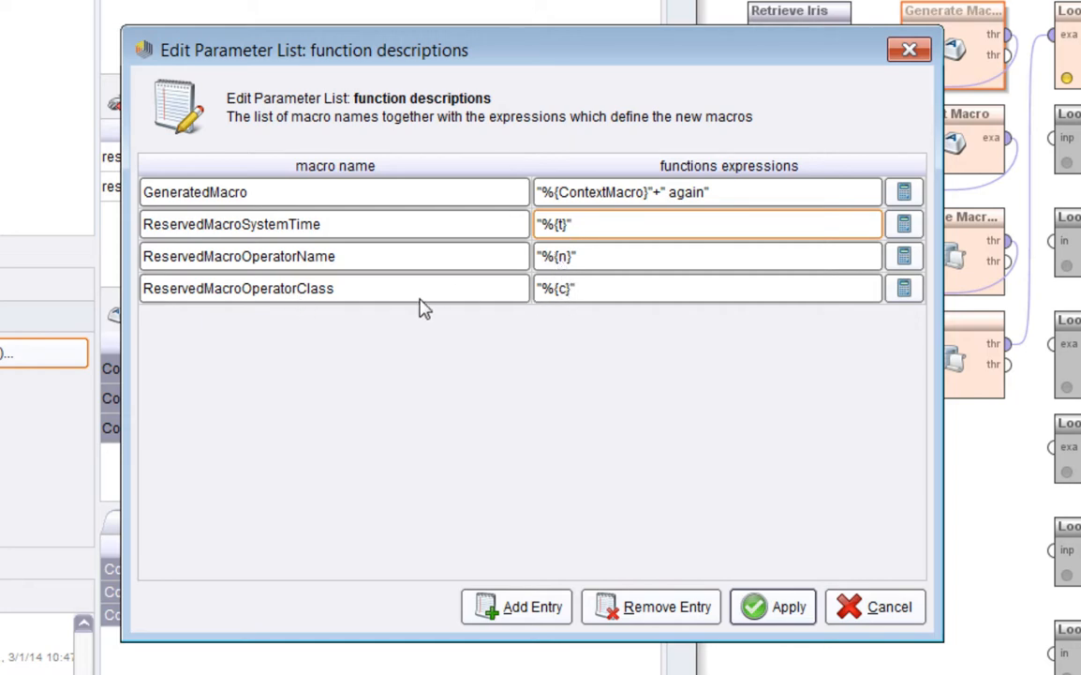
click(850, 608)
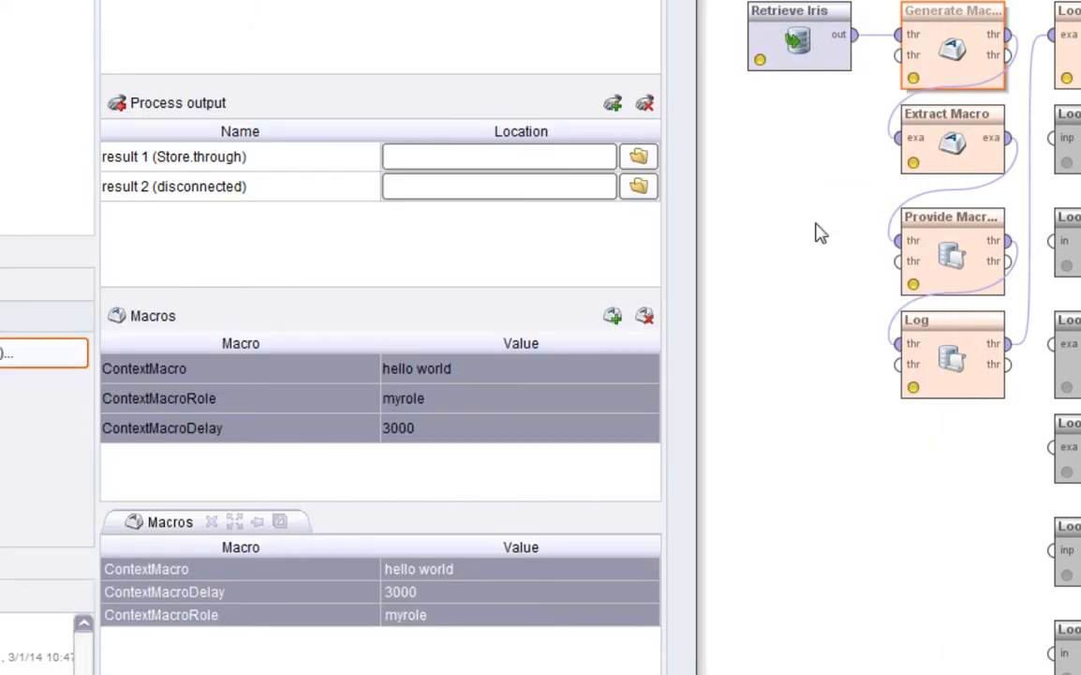
- Run the process to a breakpoint after Generate Macro, and enlarge the Macros view with a wider Value column
click(952, 26)
key(F7)
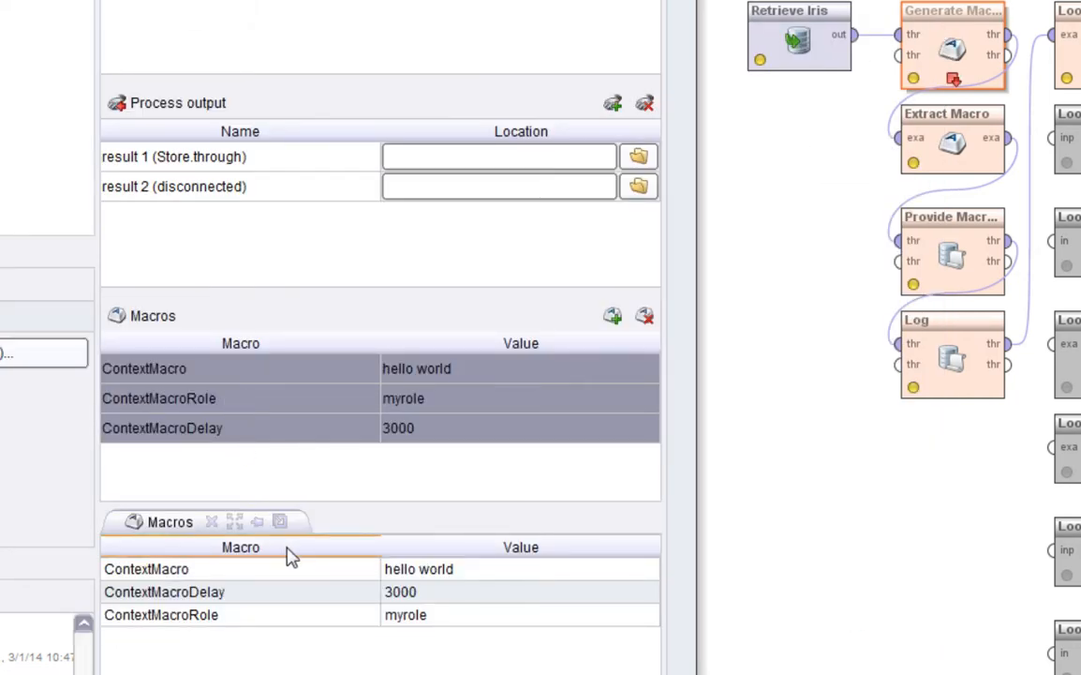
key(F11)
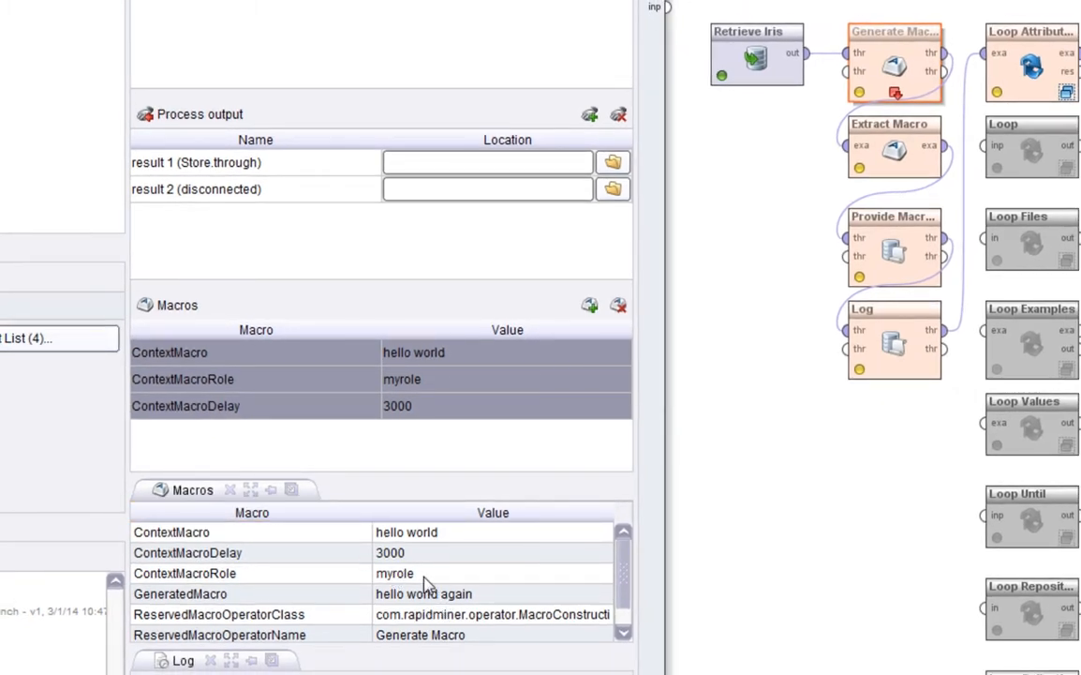
drag(403, 484, 403, 459)
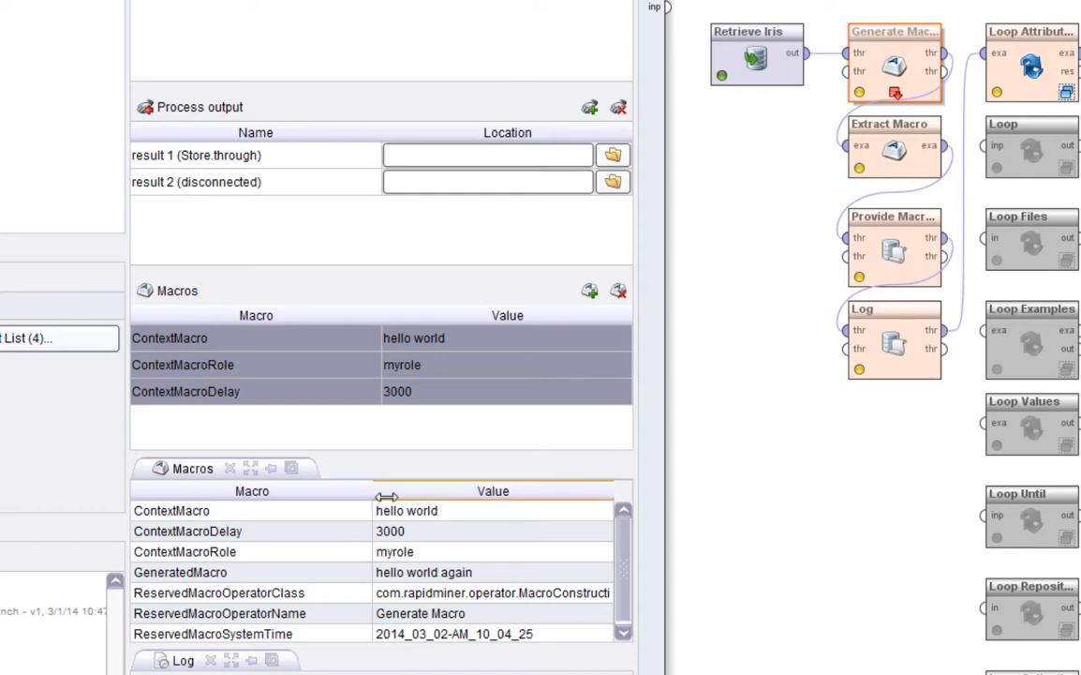
drag(382, 496, 345, 511)
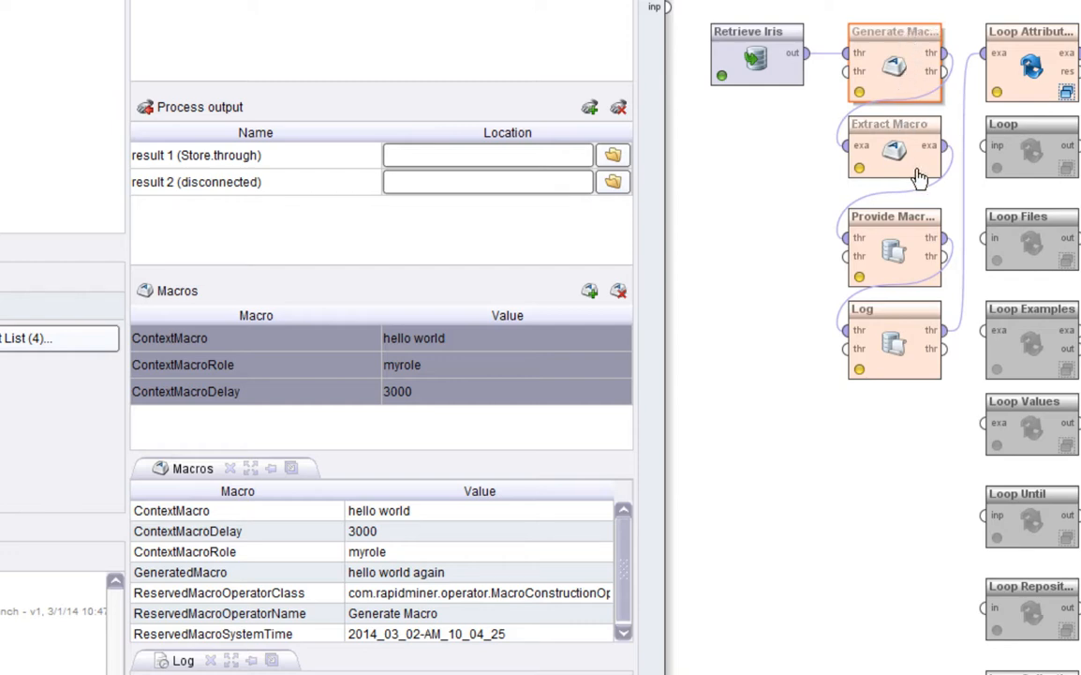
- Run the process to a breakpoint after Extract Macro and compare ExtractedMacro with the first a1 value in the Retrieve Iris ExampleSet
click(872, 139)
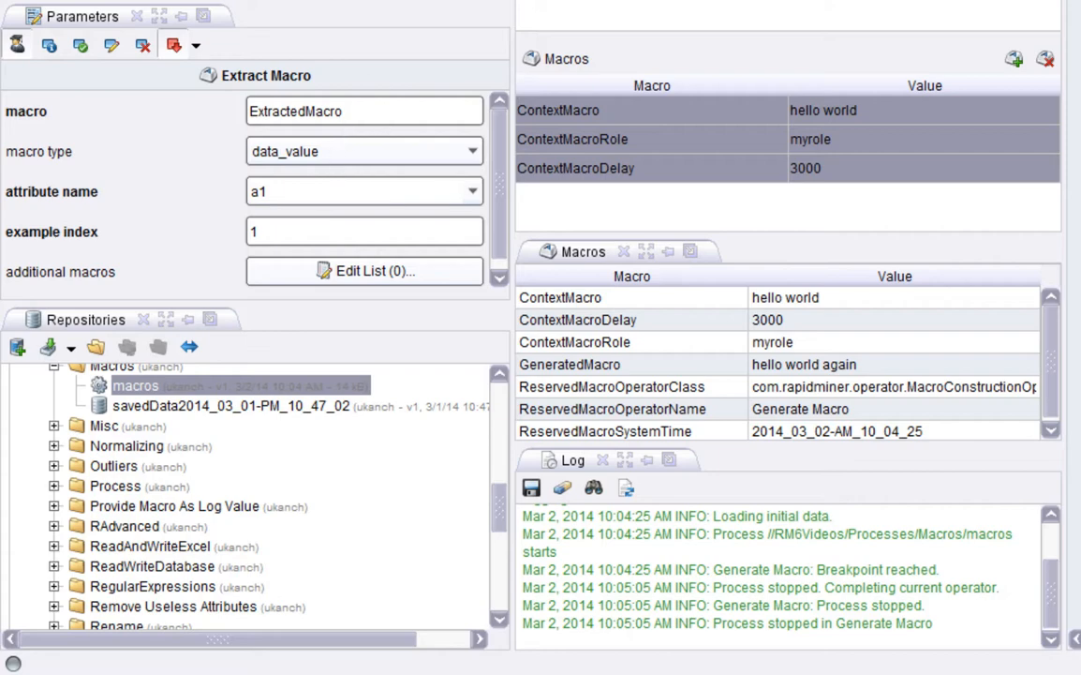
key(F11)
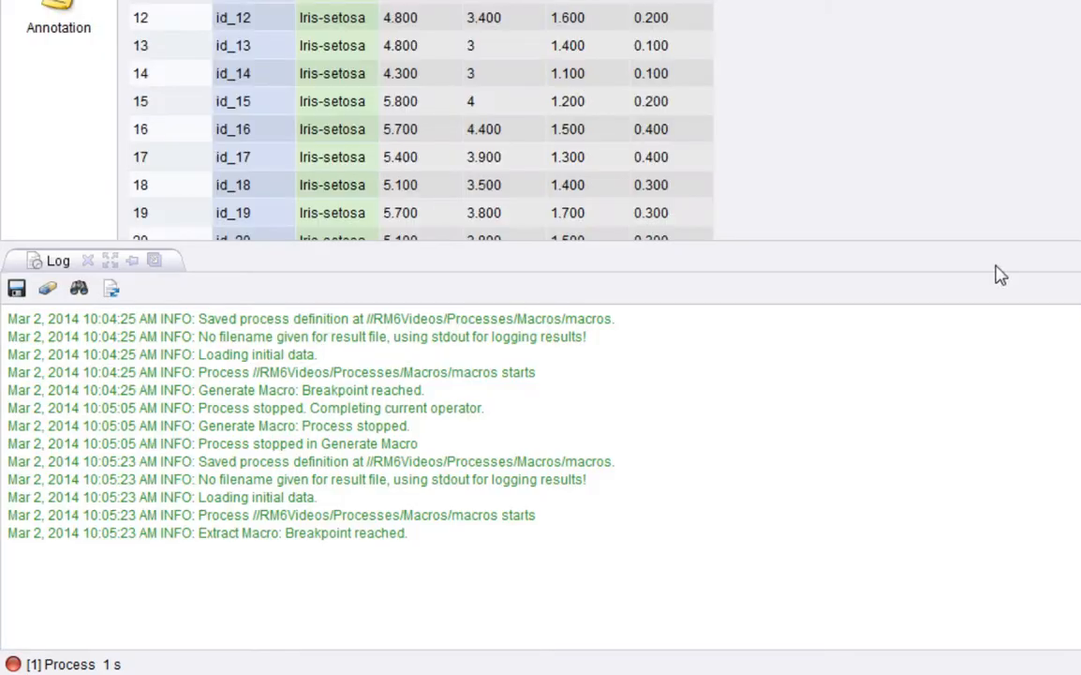
key(F8)
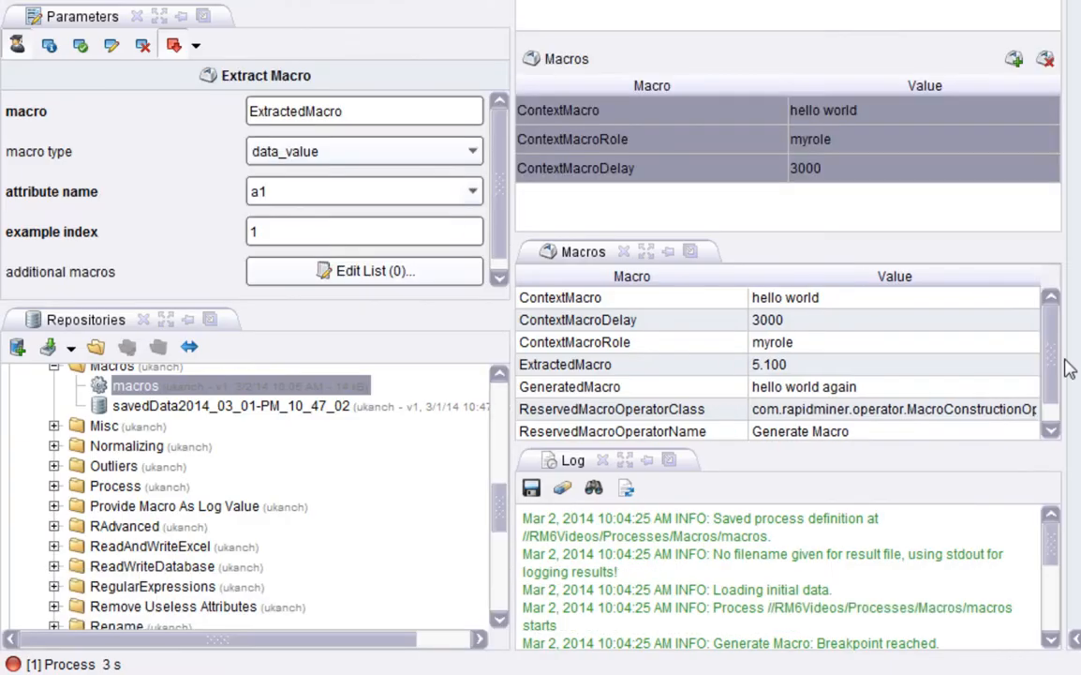
click(588, 372)
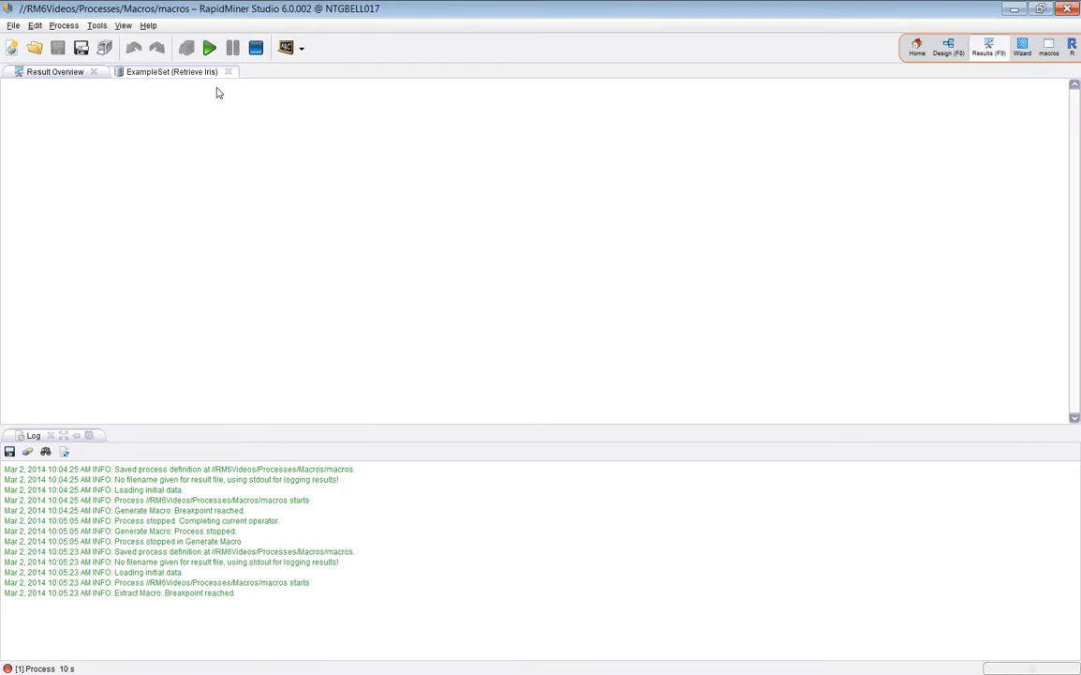
click(171, 72)
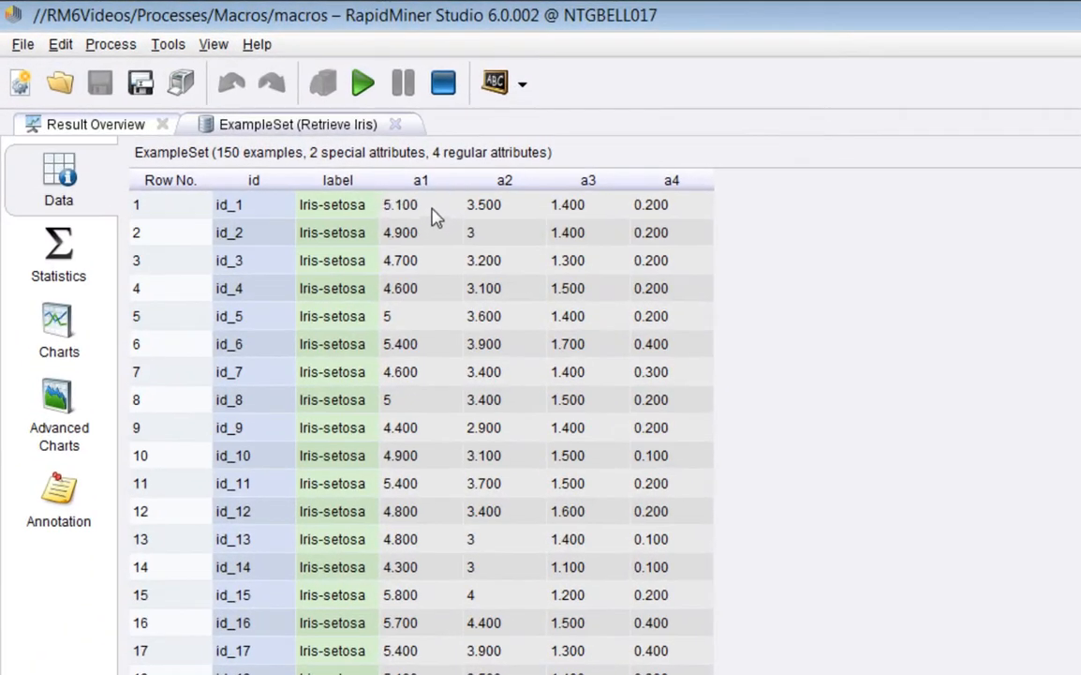
click(433, 211)
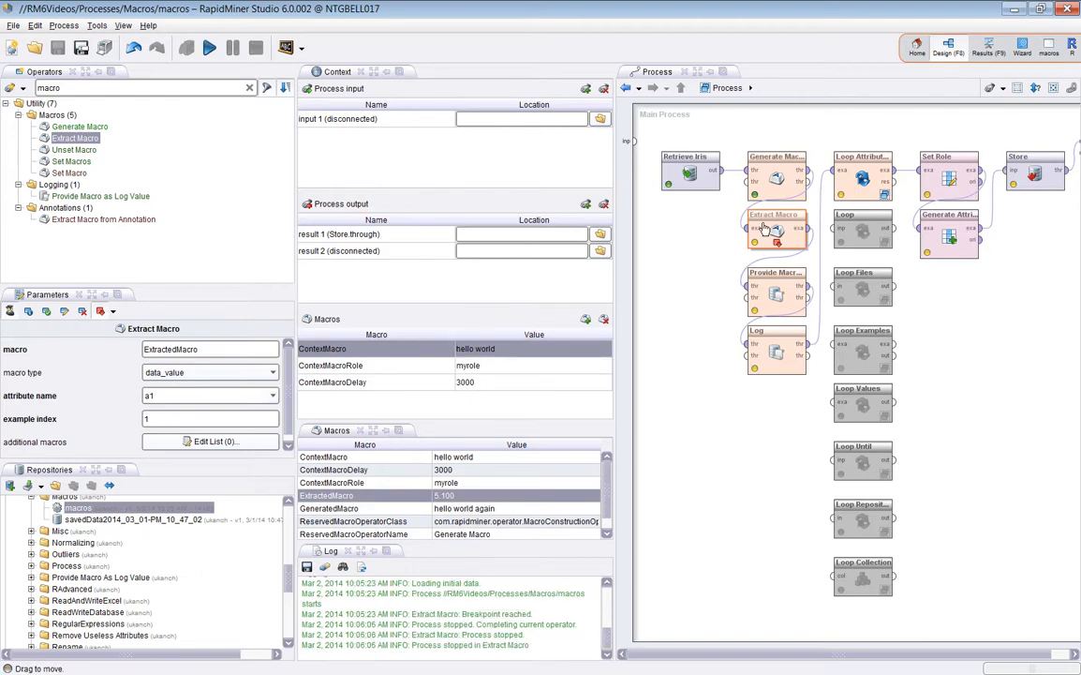
- Inspect the macro name of the Provide Macro as Log Value operator and open the log list of the Log operator
click(780, 271)
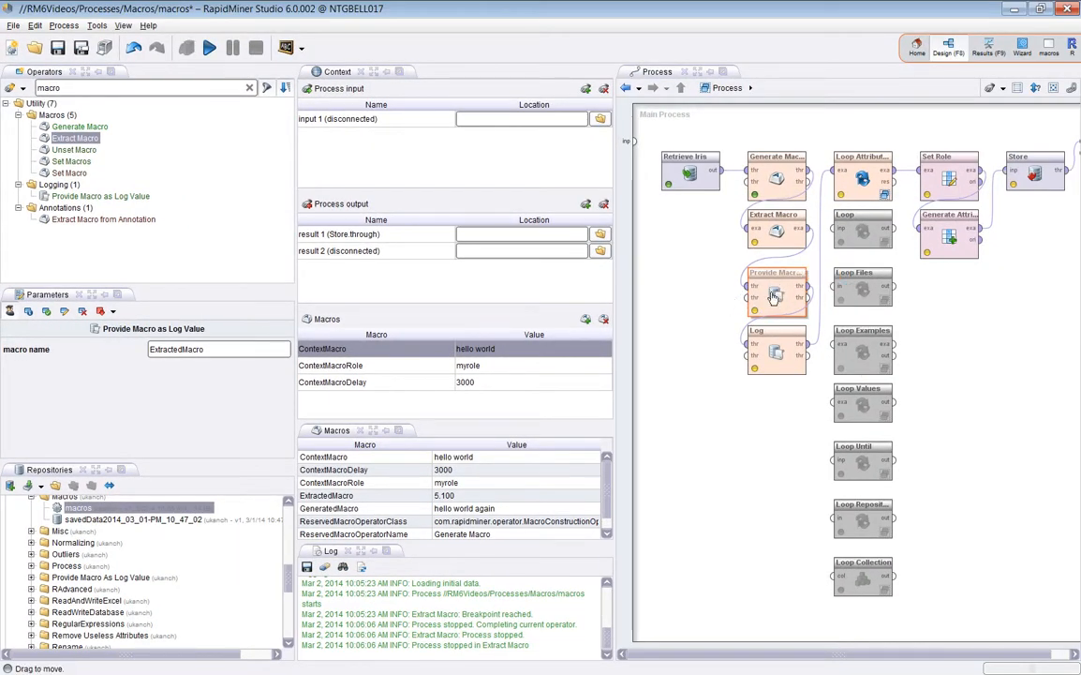
drag(217, 351, 126, 352)
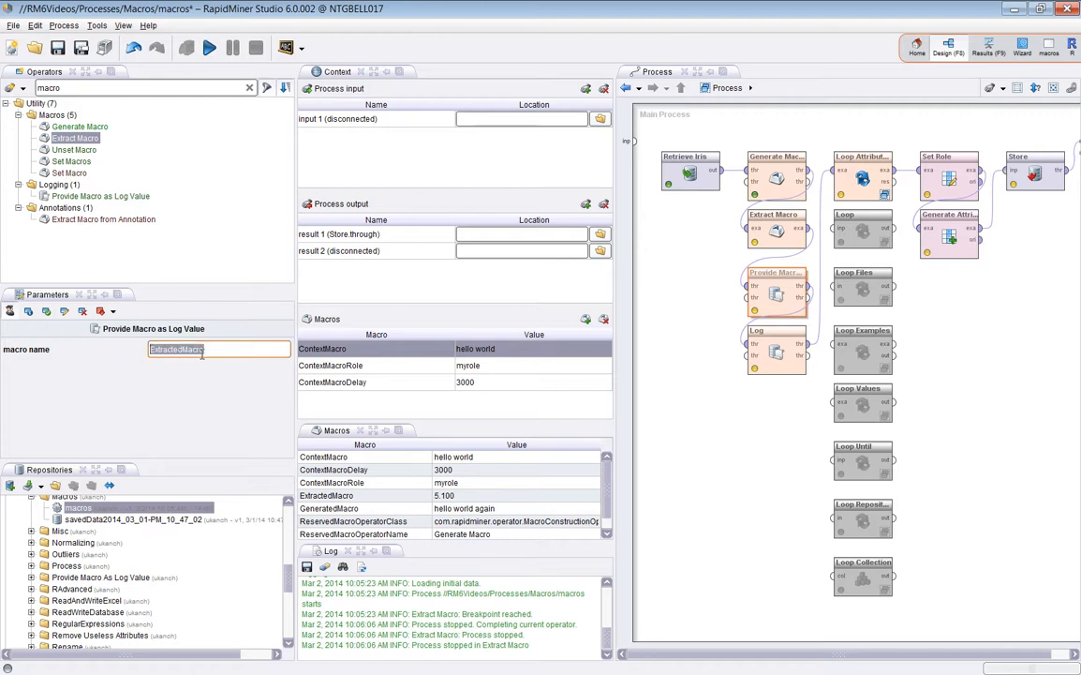
click(767, 360)
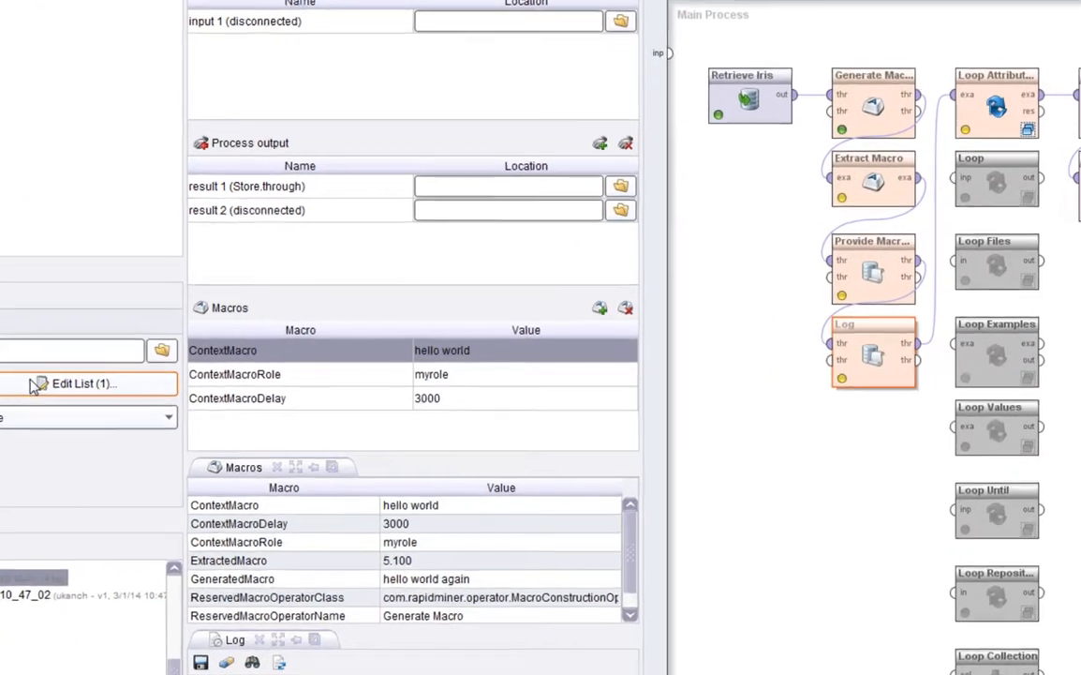
click(37, 386)
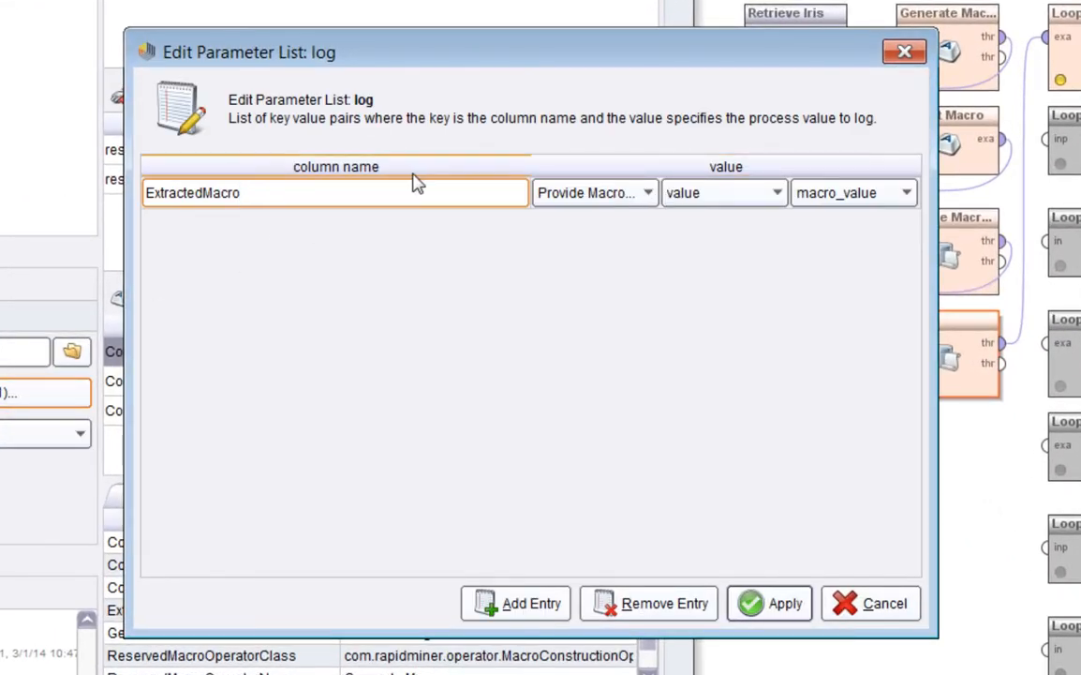
- Widen the value column of the log list, review the loggable values for the ExtractedMacro entry, and close the list without changes
drag(531, 167, 405, 167)
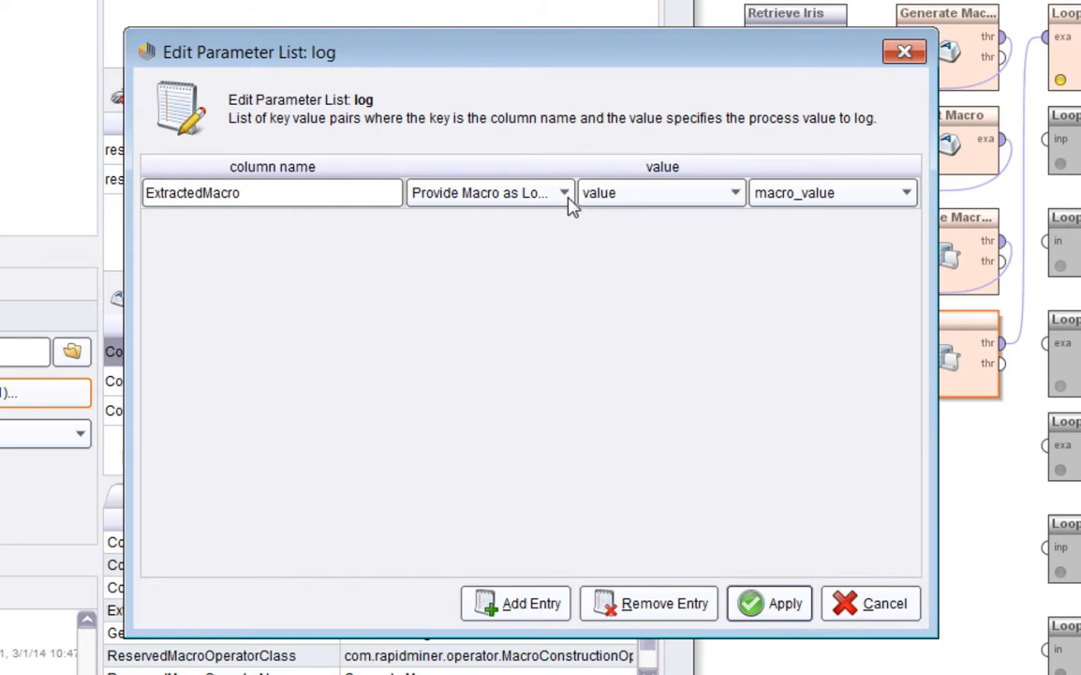
drag(536, 53, 340, 12)
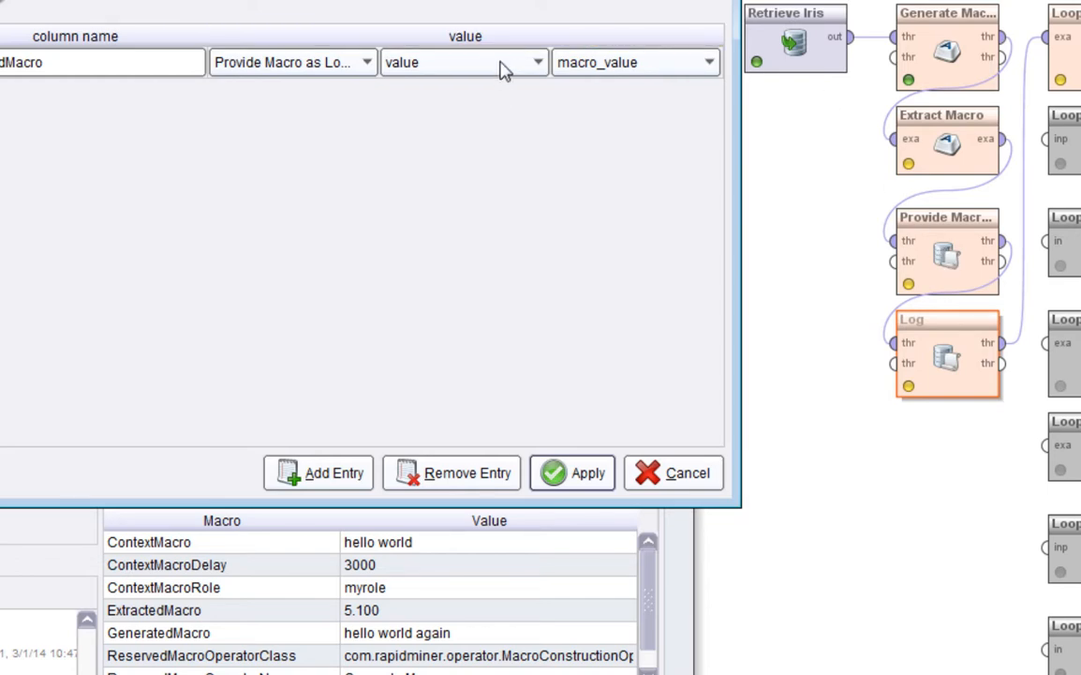
click(542, 64)
click(544, 66)
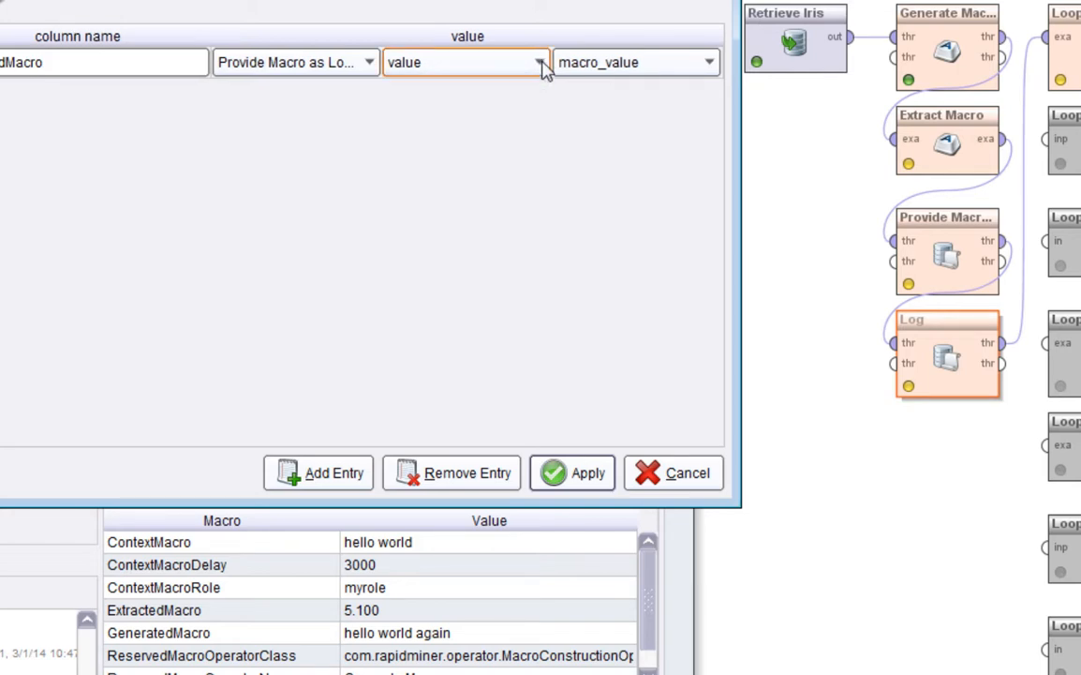
click(711, 63)
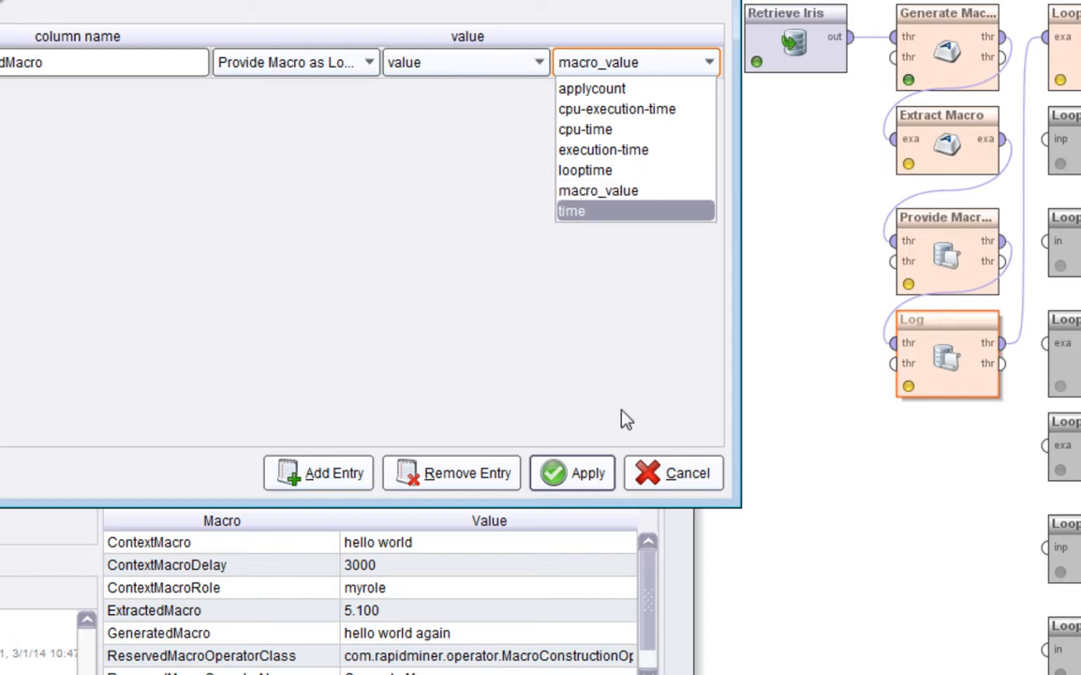
click(671, 473)
click(670, 473)
- Run the process to a breakpoint after Log and show the Log result as a table with a wider ExtractedMacro column
key(F7)
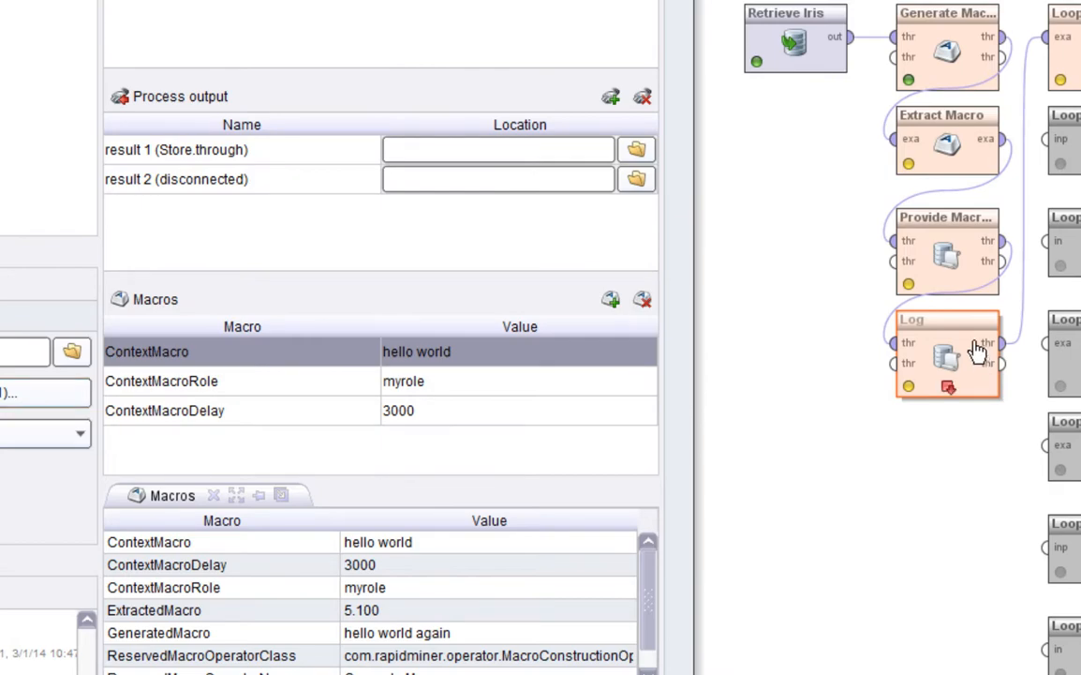
click(184, 25)
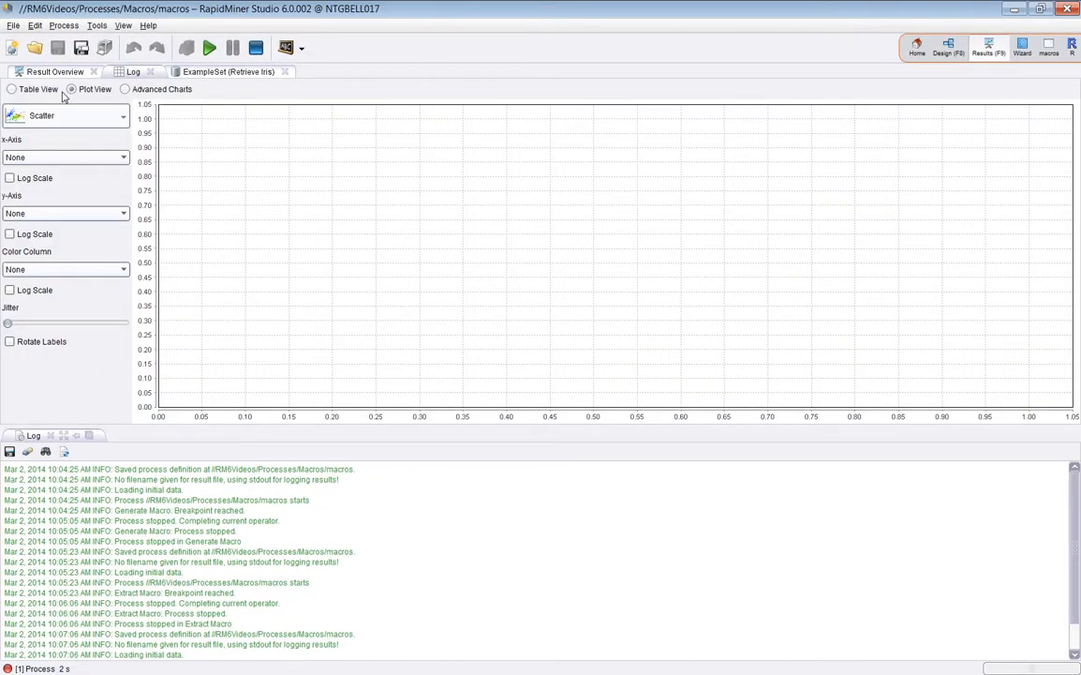
click(42, 87)
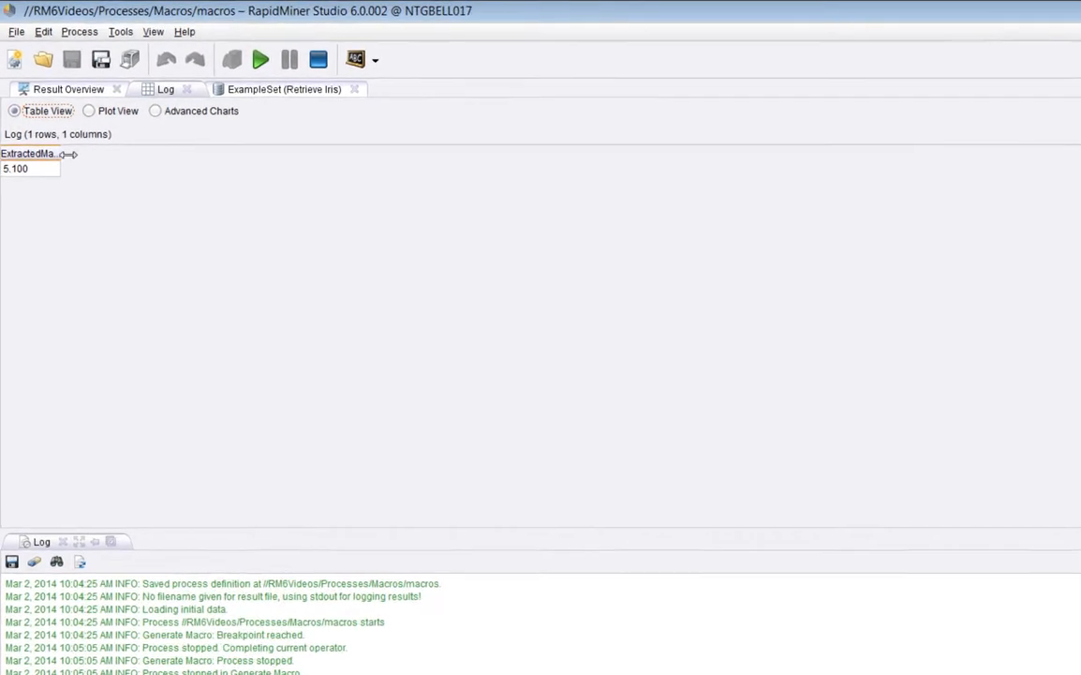
drag(68, 154, 182, 154)
click(57, 167)
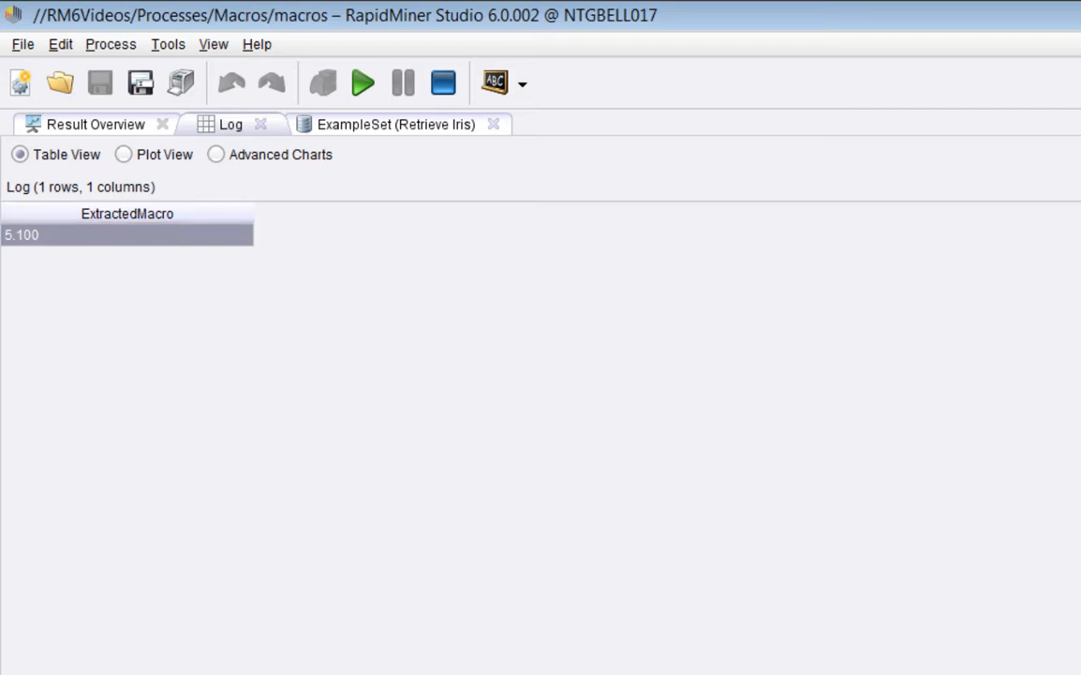
- Return to the process design, remove the breakpoint from the Log operator and stop the process
click(1064, 53)
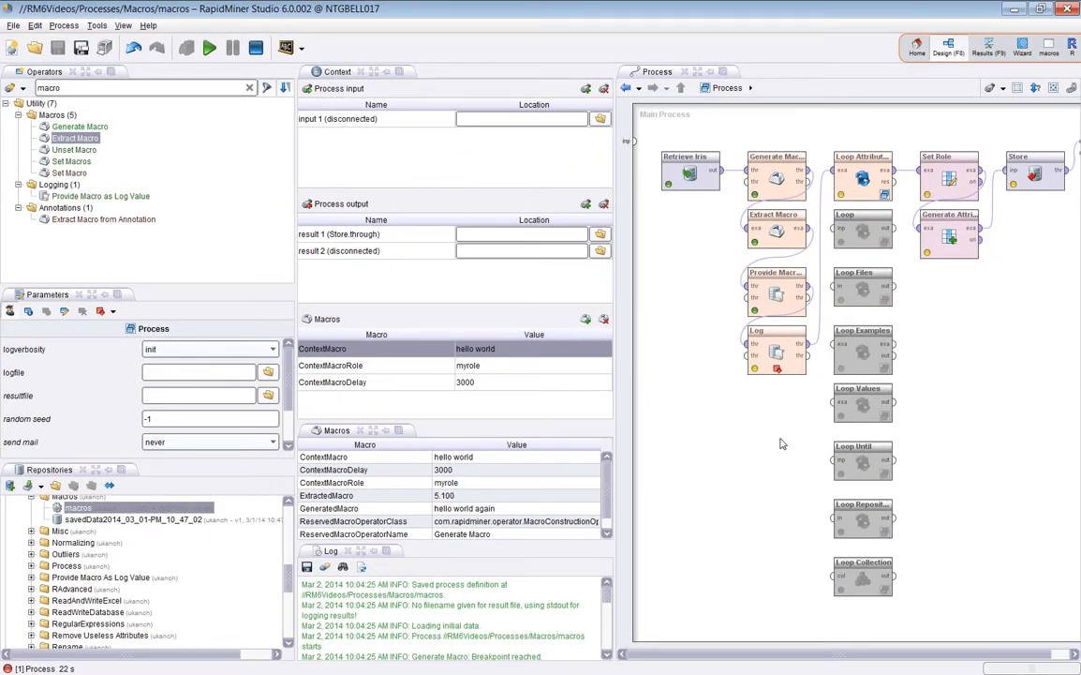
click(764, 364)
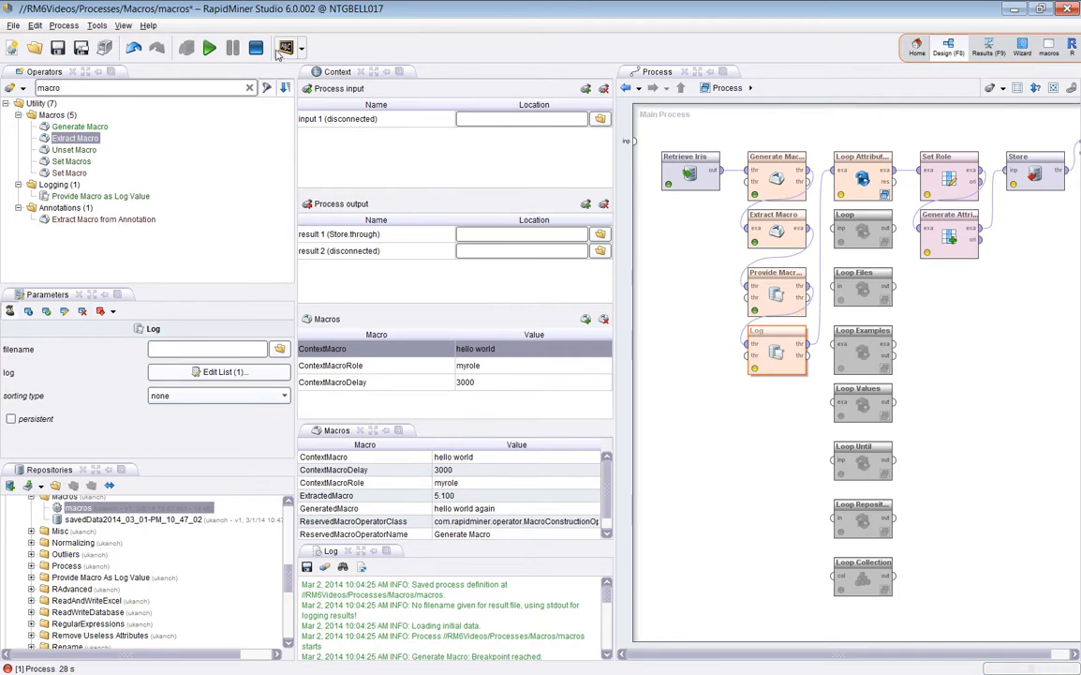
click(256, 48)
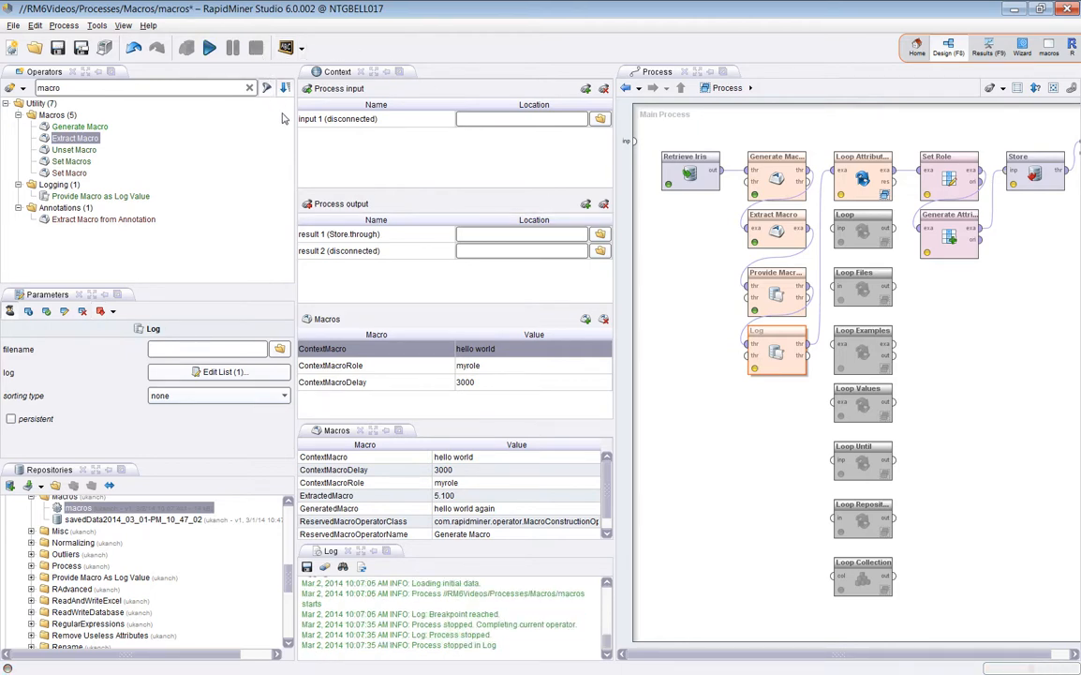
- Review the attribute filter types and the iteration macro name of the Loop Attributes operator, keeping the filter type at all
click(863, 178)
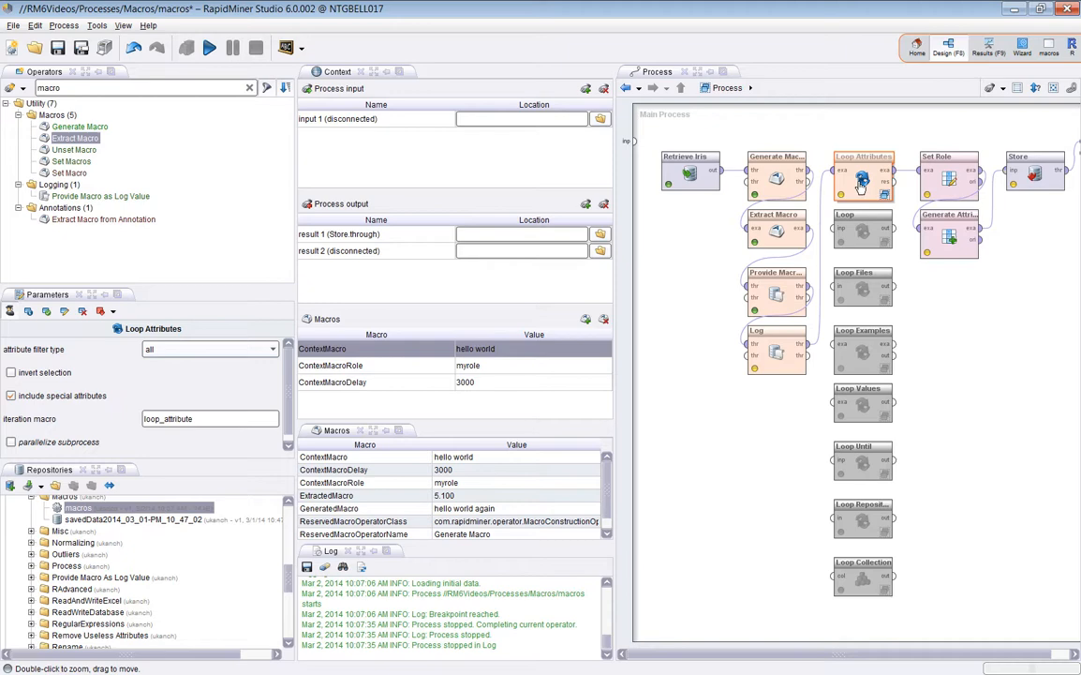
click(168, 351)
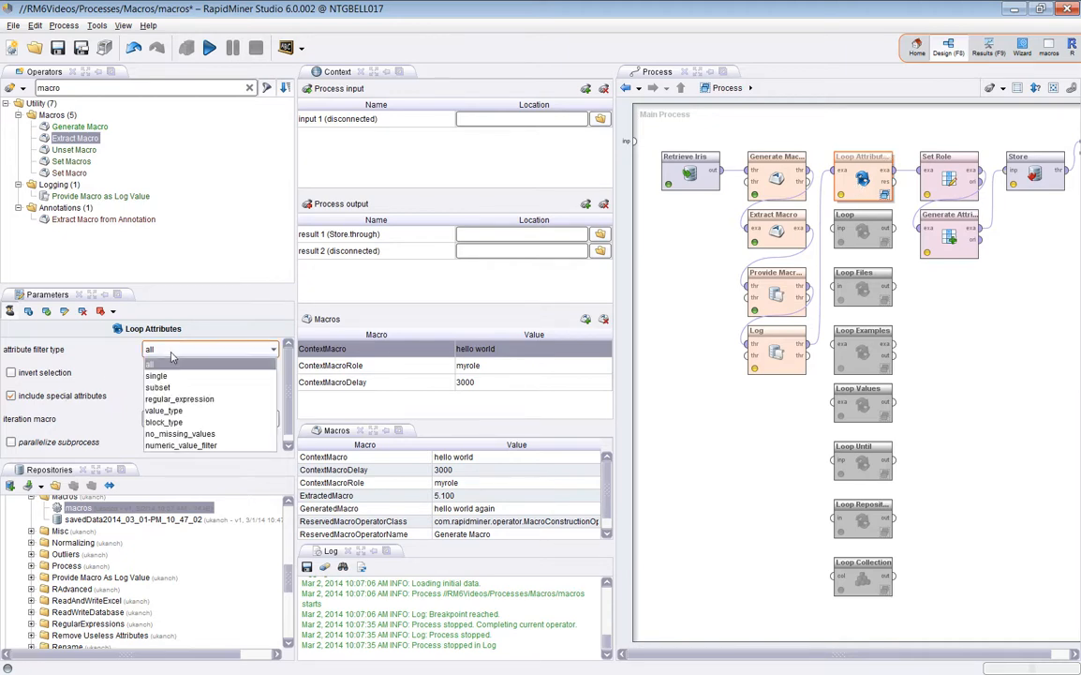
click(170, 362)
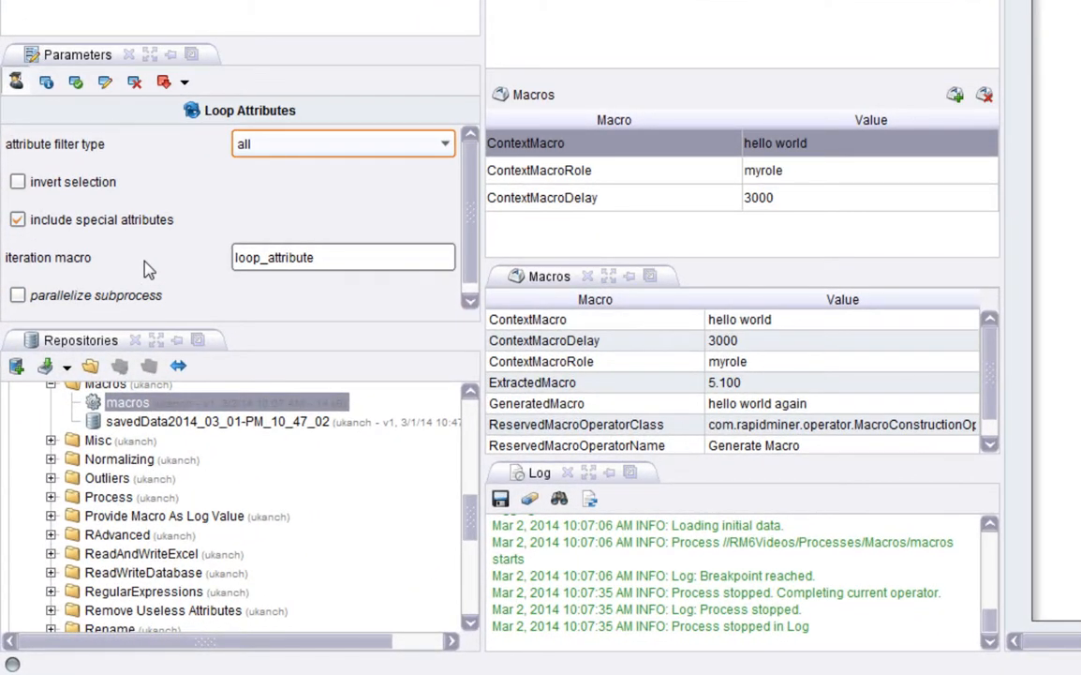
click(364, 272)
drag(363, 273, 236, 265)
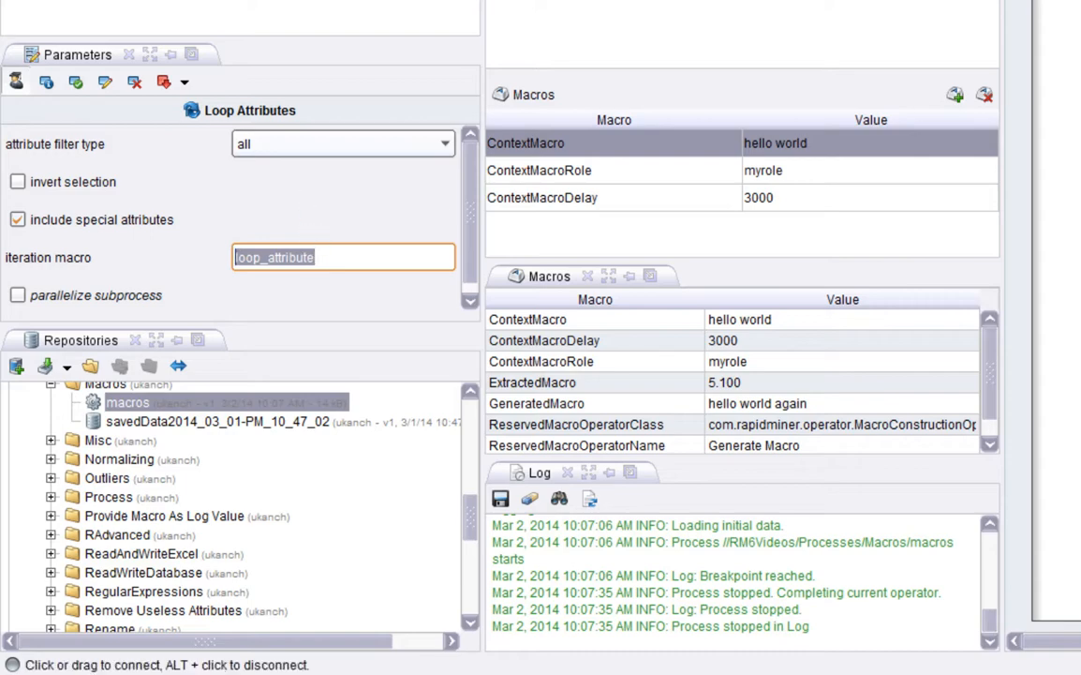
- Open the Loop Attributes subprocess and examine the %{loop_attribute} macro in the log value of Print to Console, widening the parameter area
double_click(1076, 8)
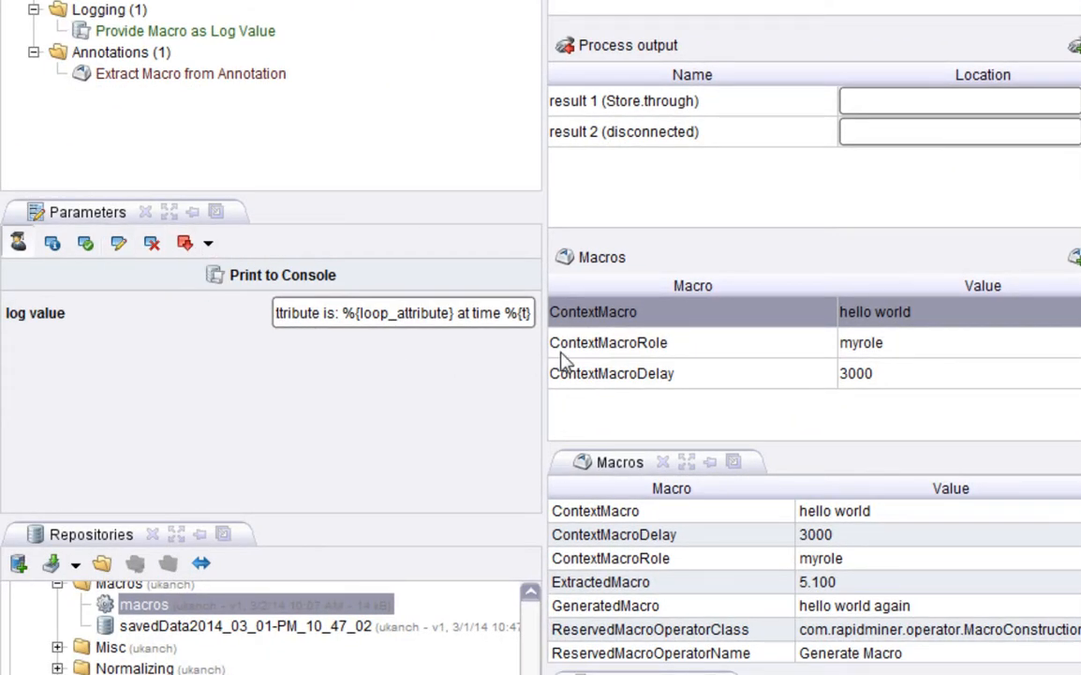
drag(556, 357, 327, 324)
click(616, 322)
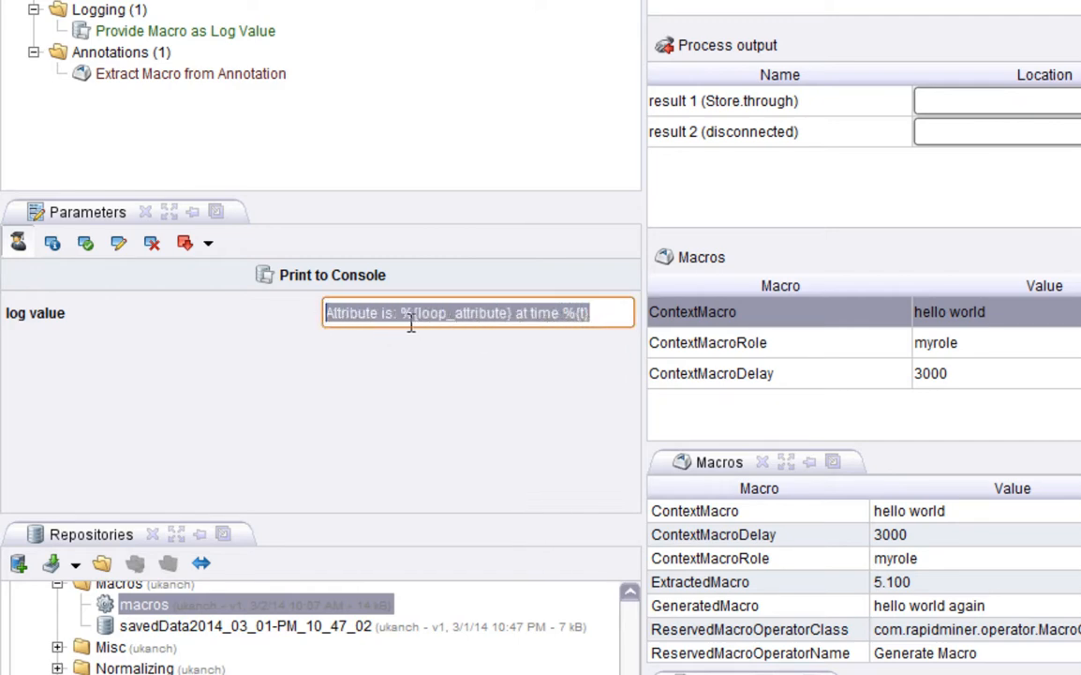
drag(403, 314, 522, 320)
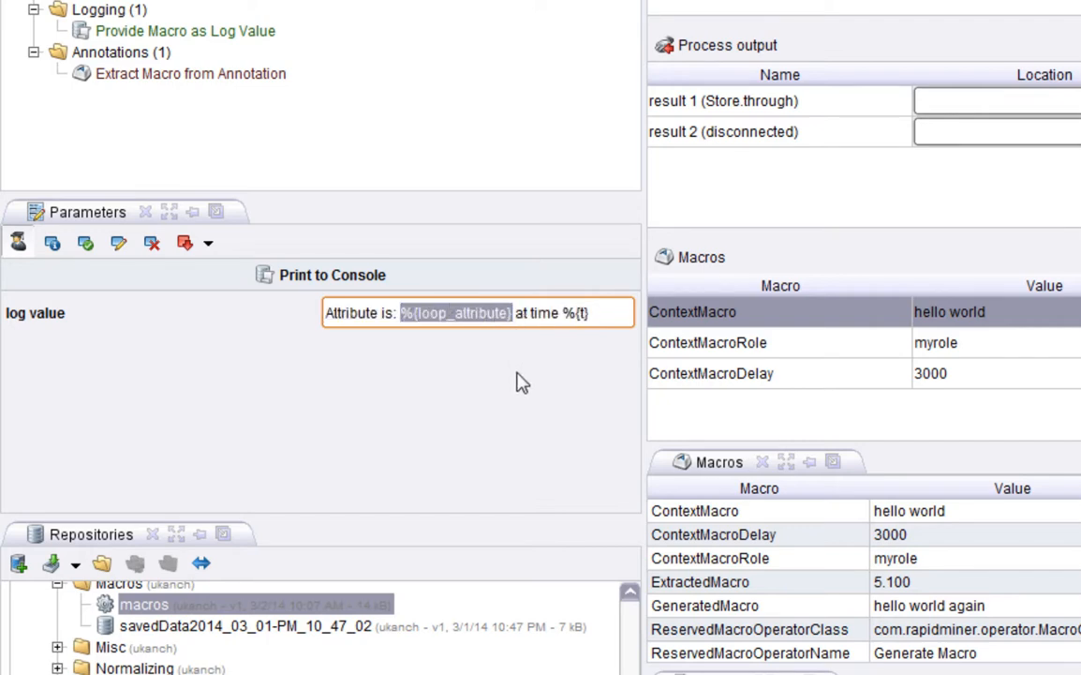
- Examine the %{t} macro in the Print to Console log value and the macro used as the Delay operator's delay amount
drag(562, 315, 604, 323)
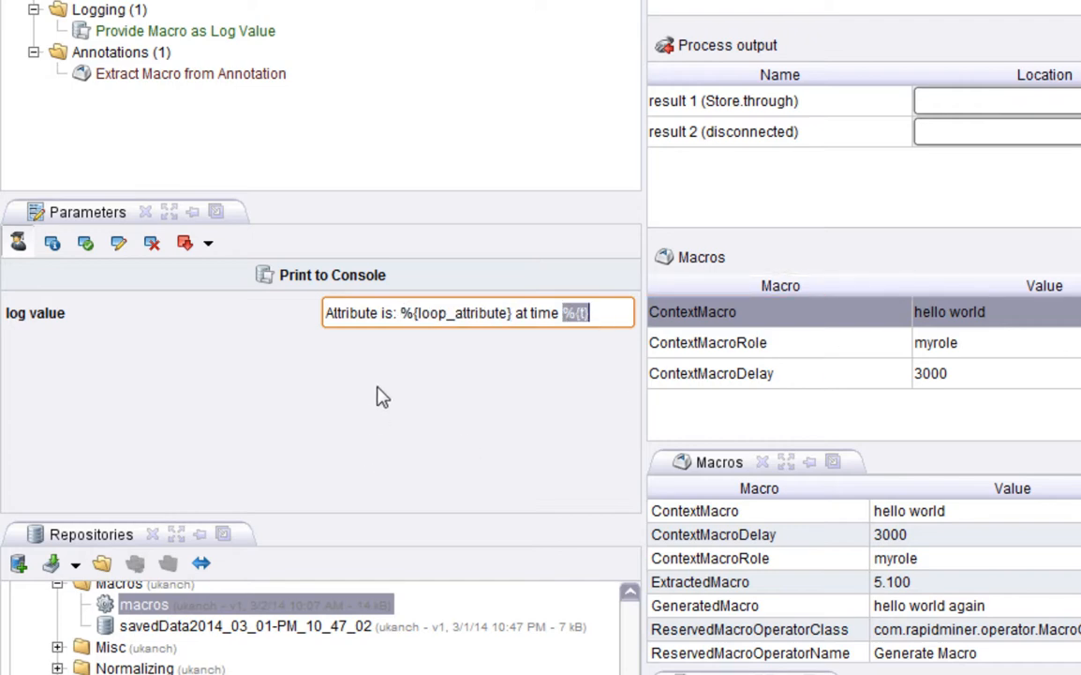
drag(659, 275, 532, 275)
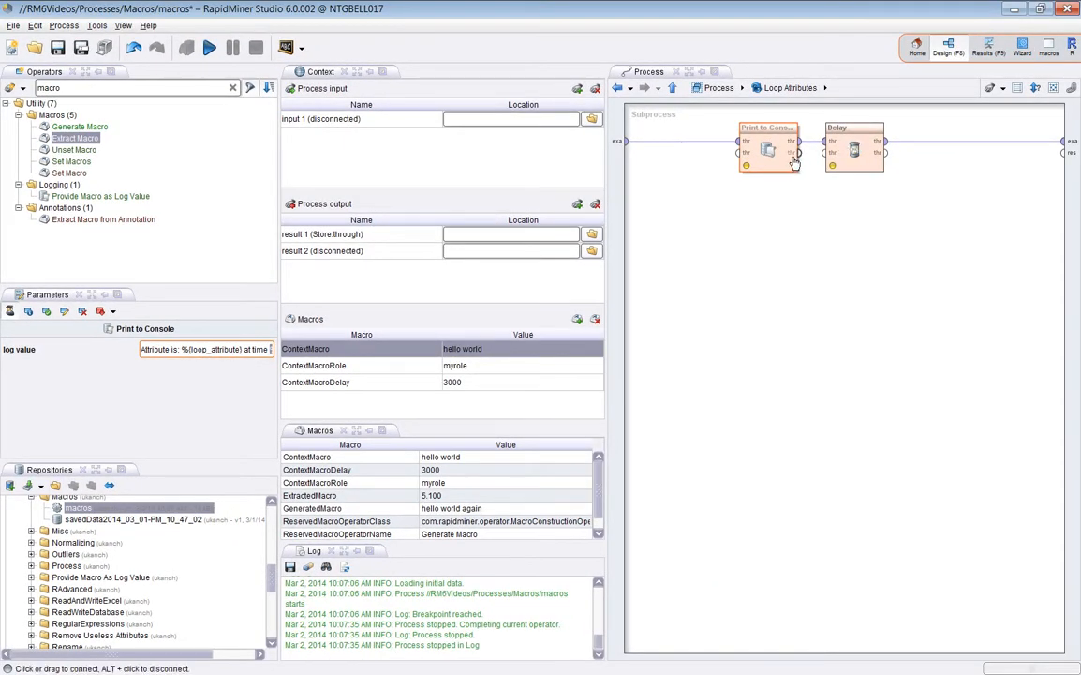
click(854, 141)
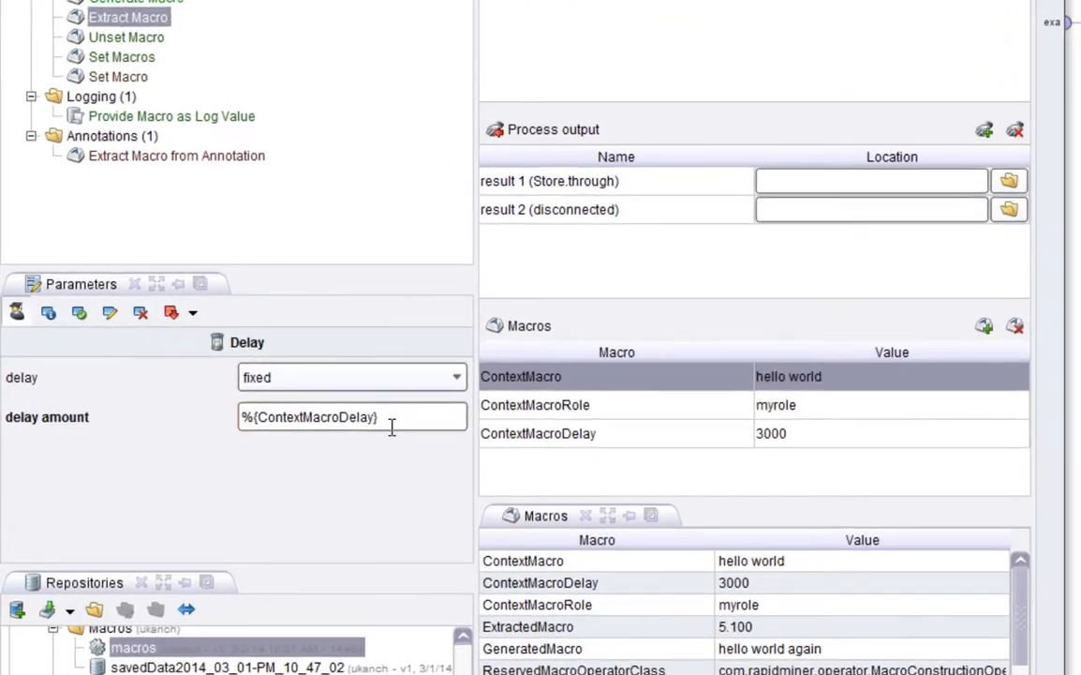
drag(218, 372, 144, 380)
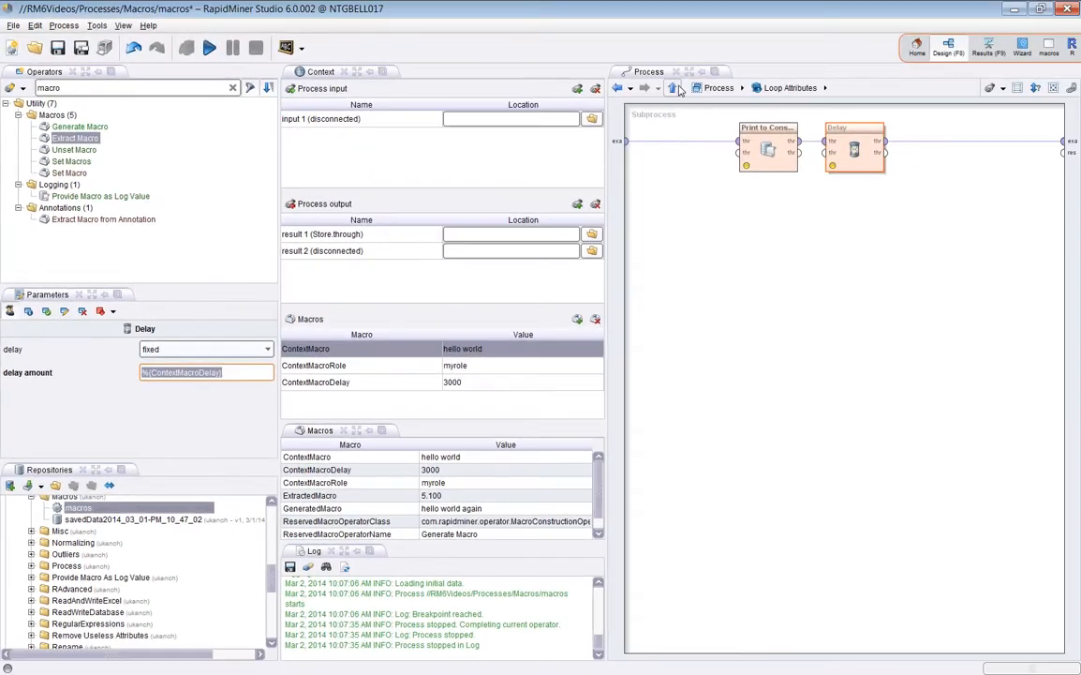
- Return to the main process, run it to a breakpoint after Loop Attributes and examine the attribute and time lines in the log
click(672, 87)
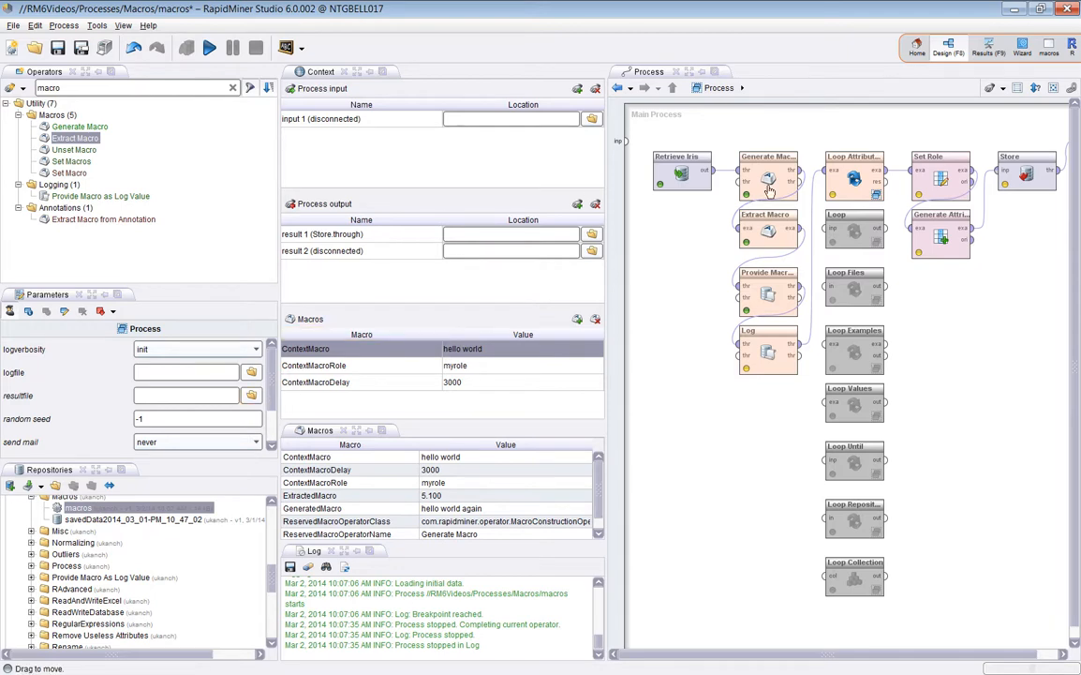
click(867, 167)
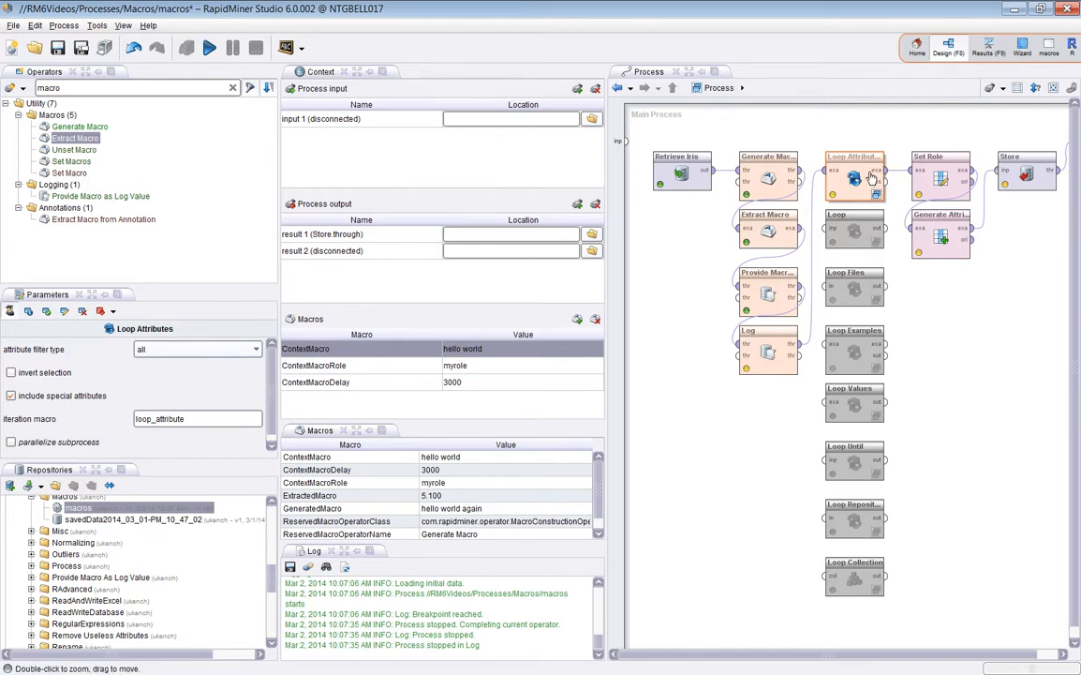
click(210, 47)
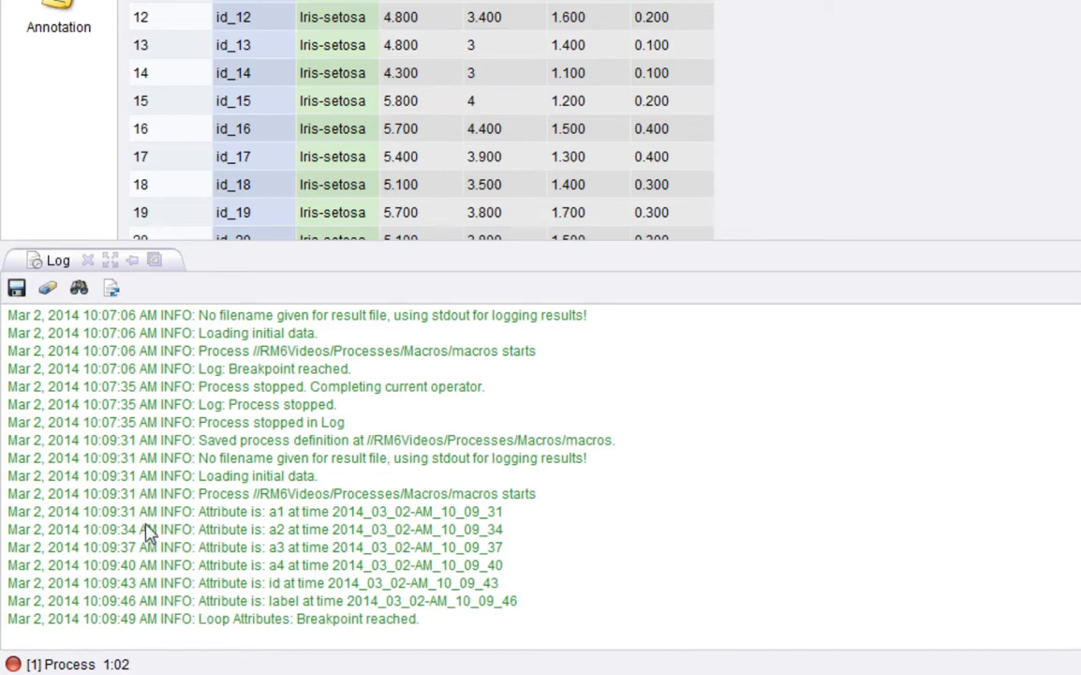
drag(206, 513, 388, 512)
drag(199, 513, 518, 526)
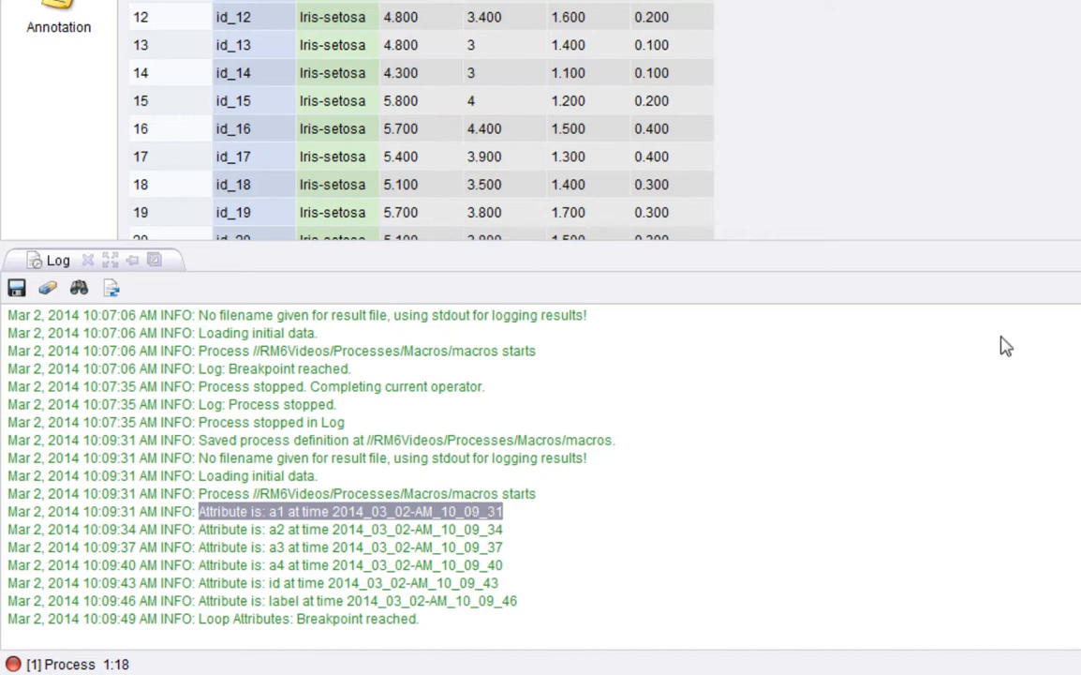
click(278, 531)
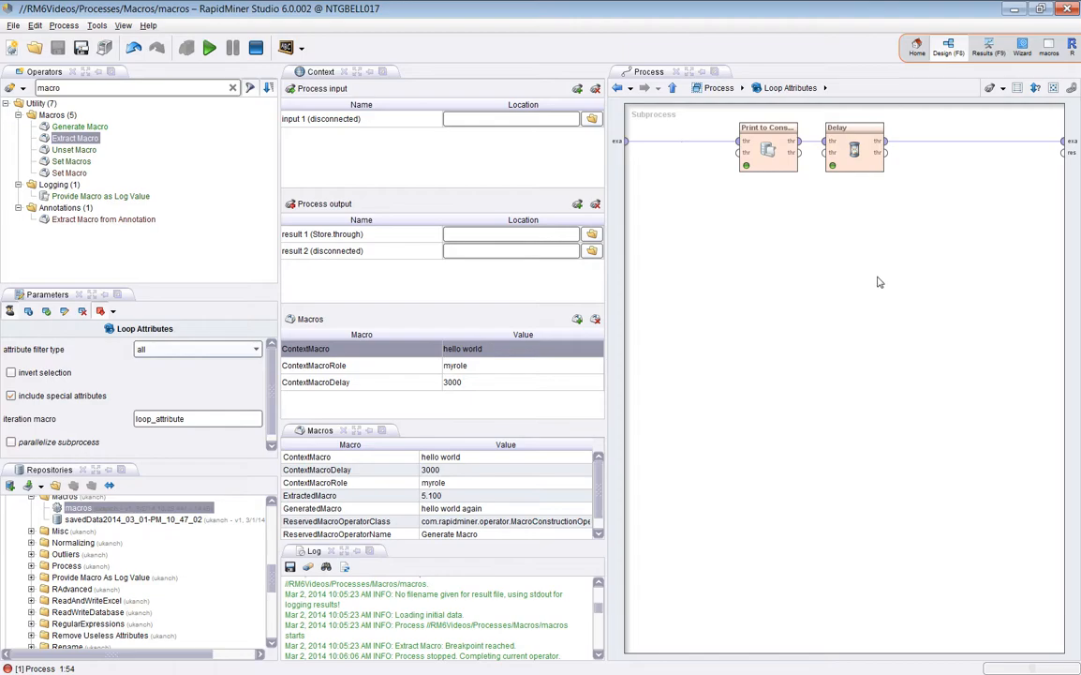
- Review the full log value of Print to Console inside the Loop Attributes subprocess, widening the parameter area
click(754, 136)
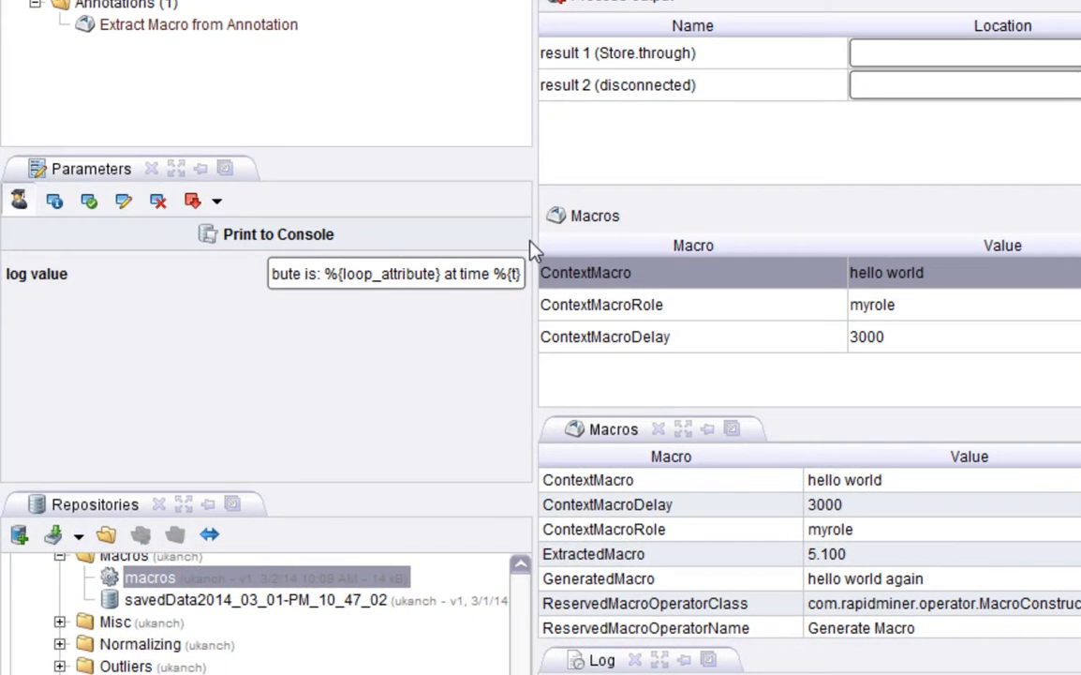
drag(551, 244, 793, 245)
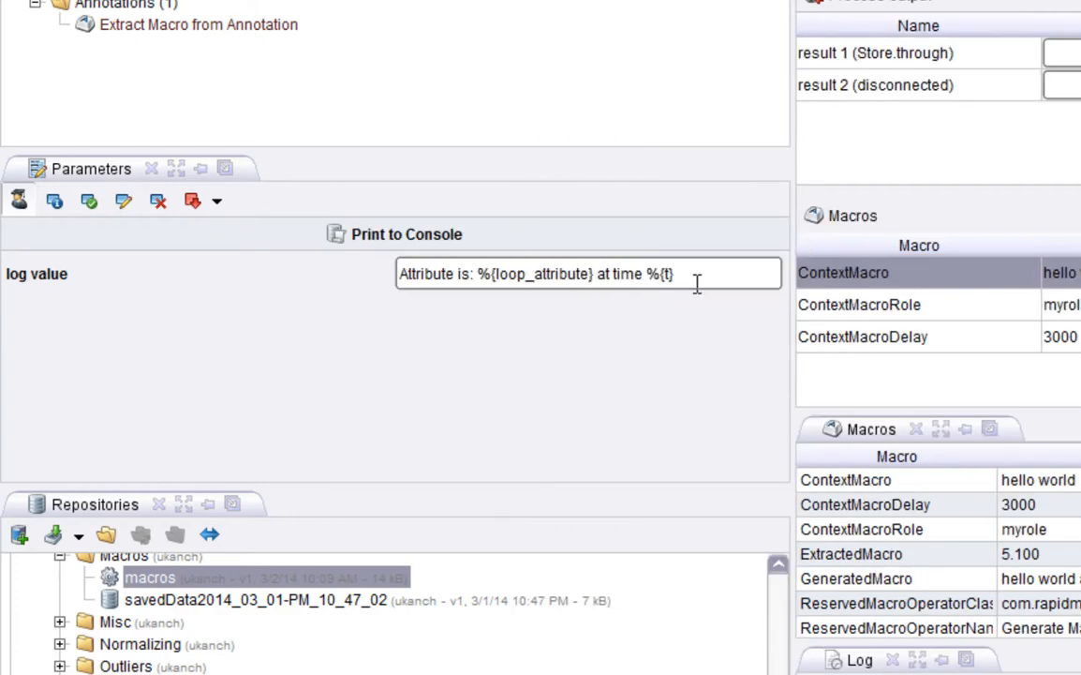
click(698, 284)
click(703, 296)
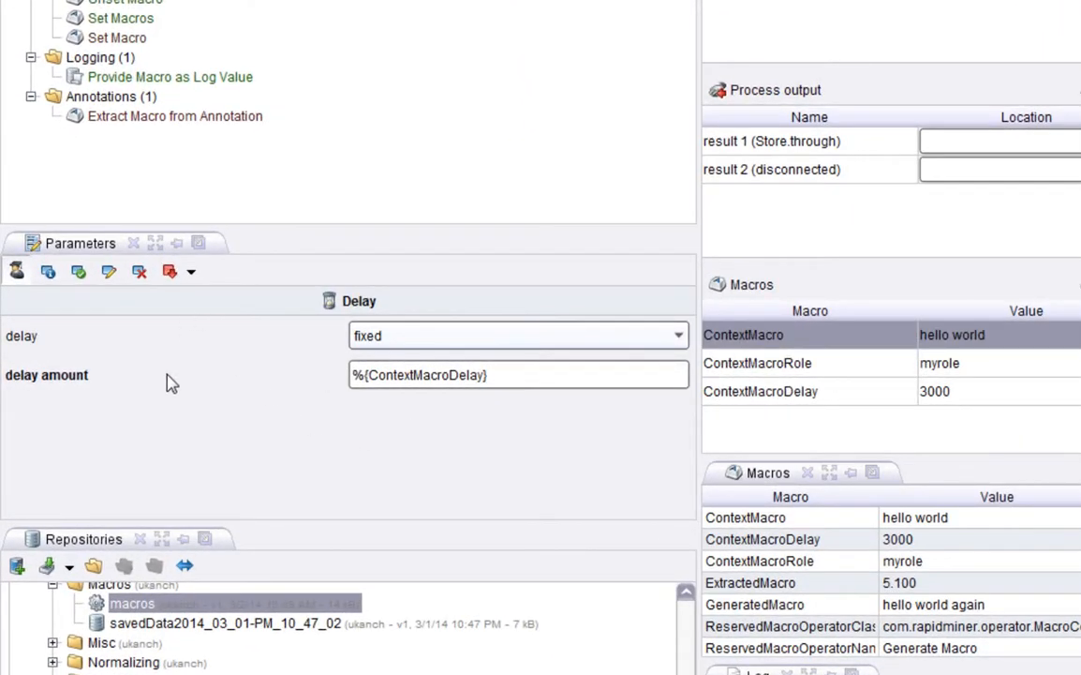
- Review the Delay operator's delay types and compare its delay amount macro with the ContextMacroDelay entry in the process context
click(681, 337)
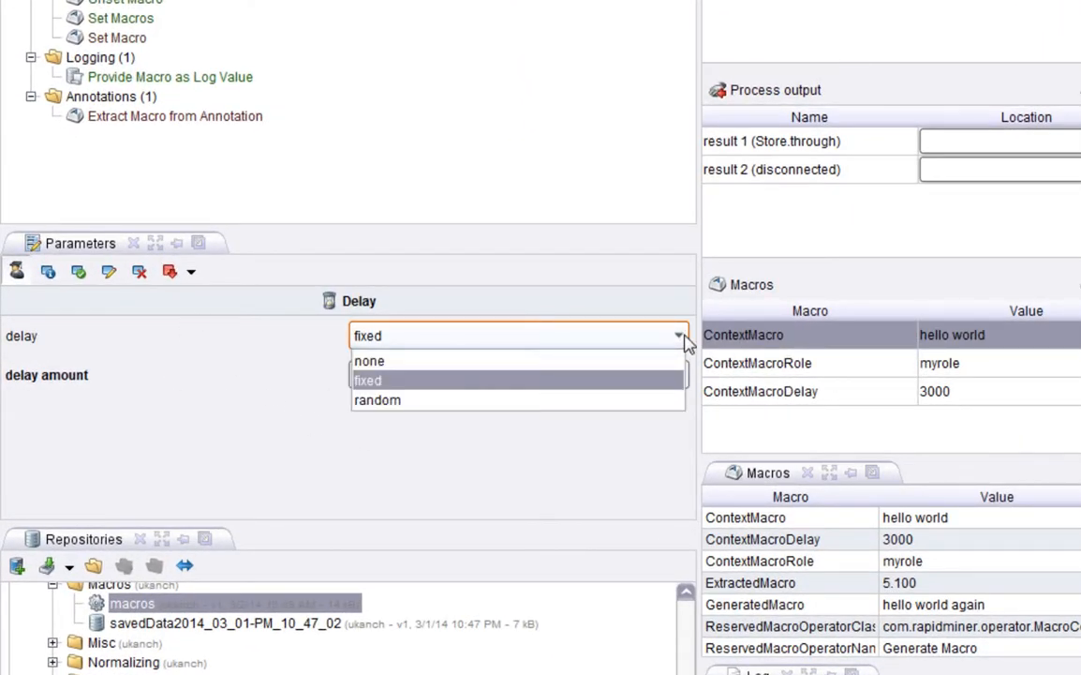
click(683, 340)
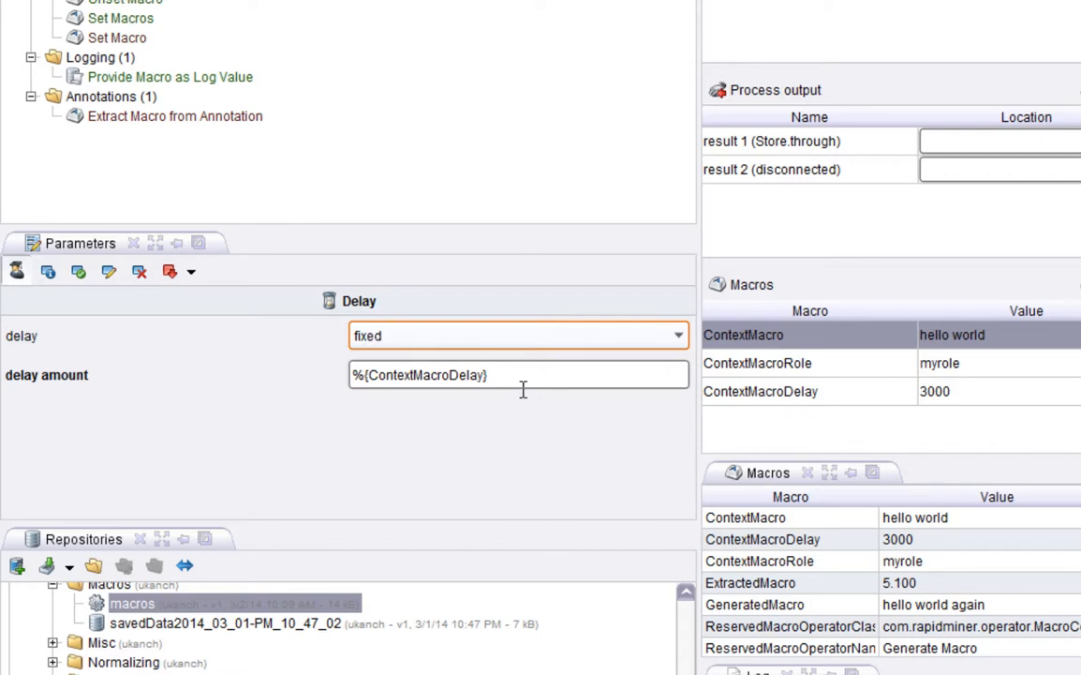
click(965, 399)
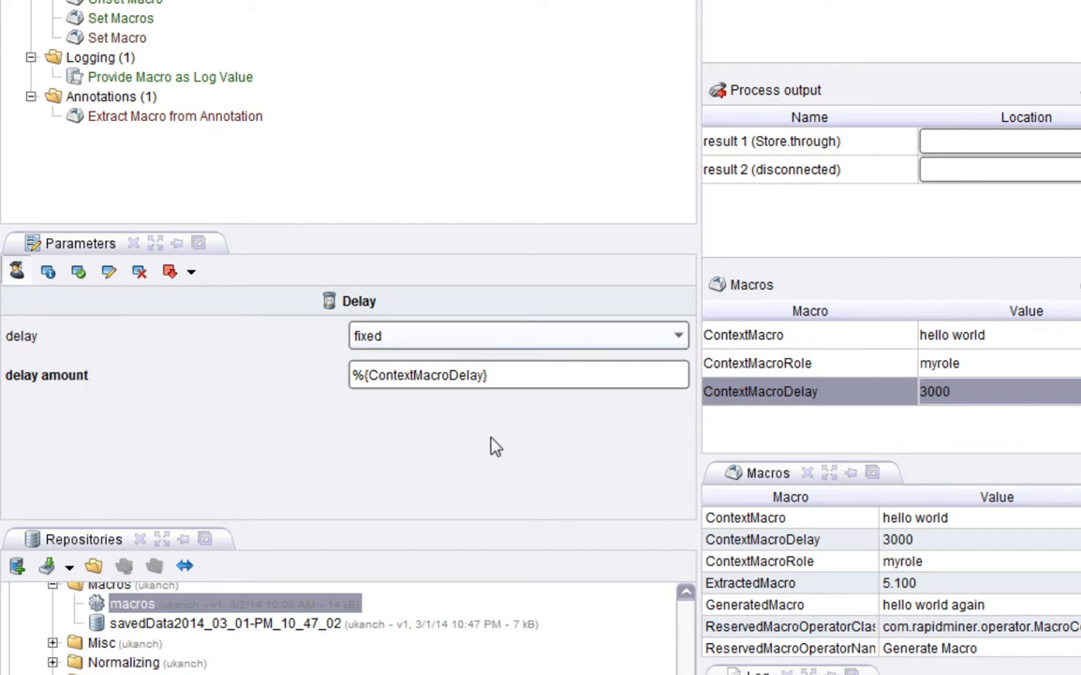
triple_click(514, 377)
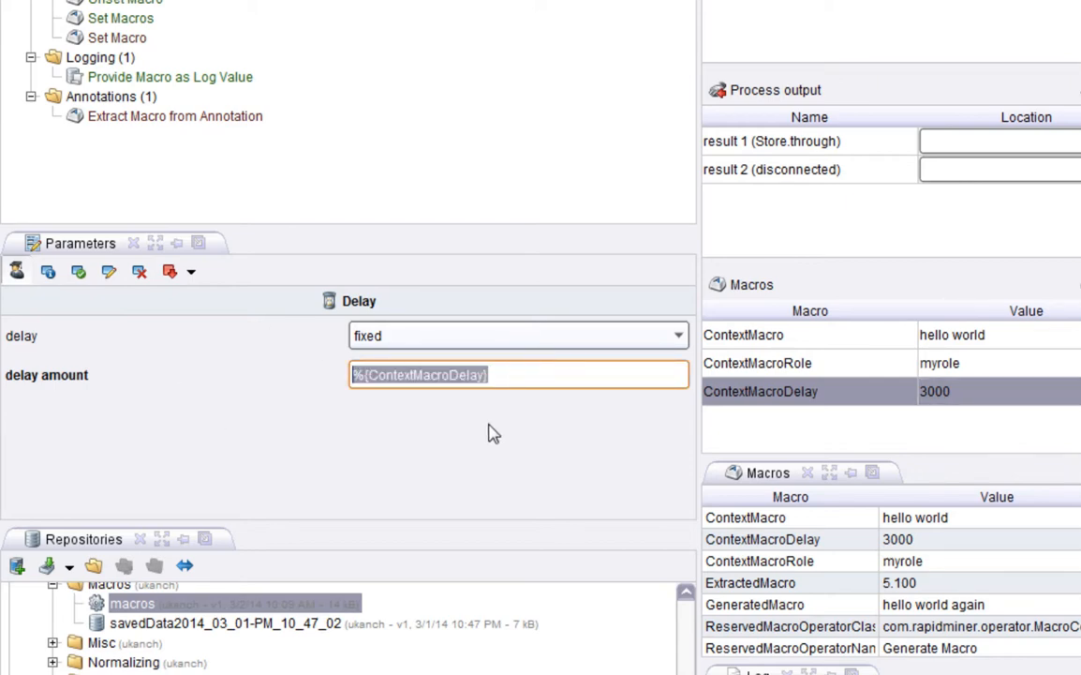
click(510, 378)
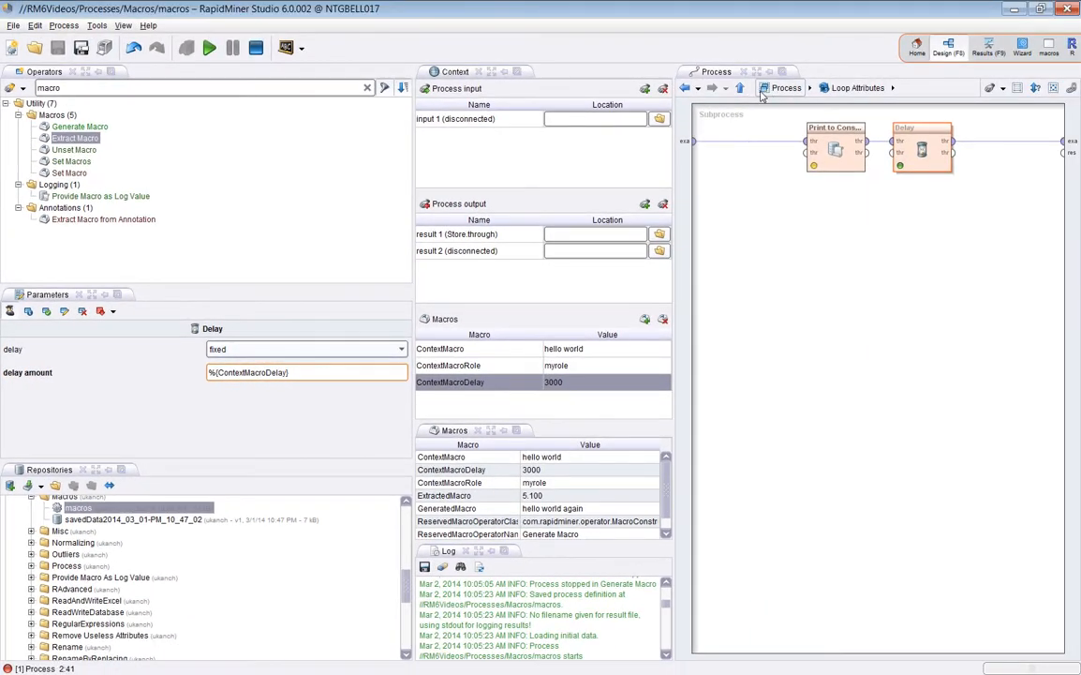
- Remove the breakpoint from Loop Attributes in the main process and select the disabled loop operators from Loop to Loop Collection
click(739, 90)
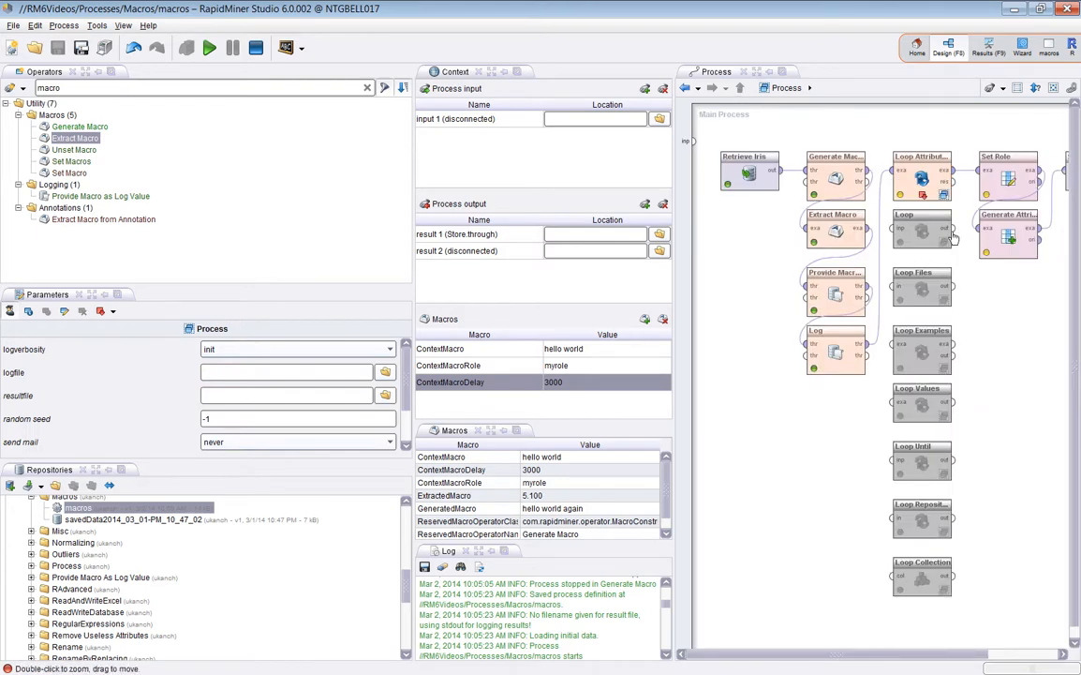
click(939, 238)
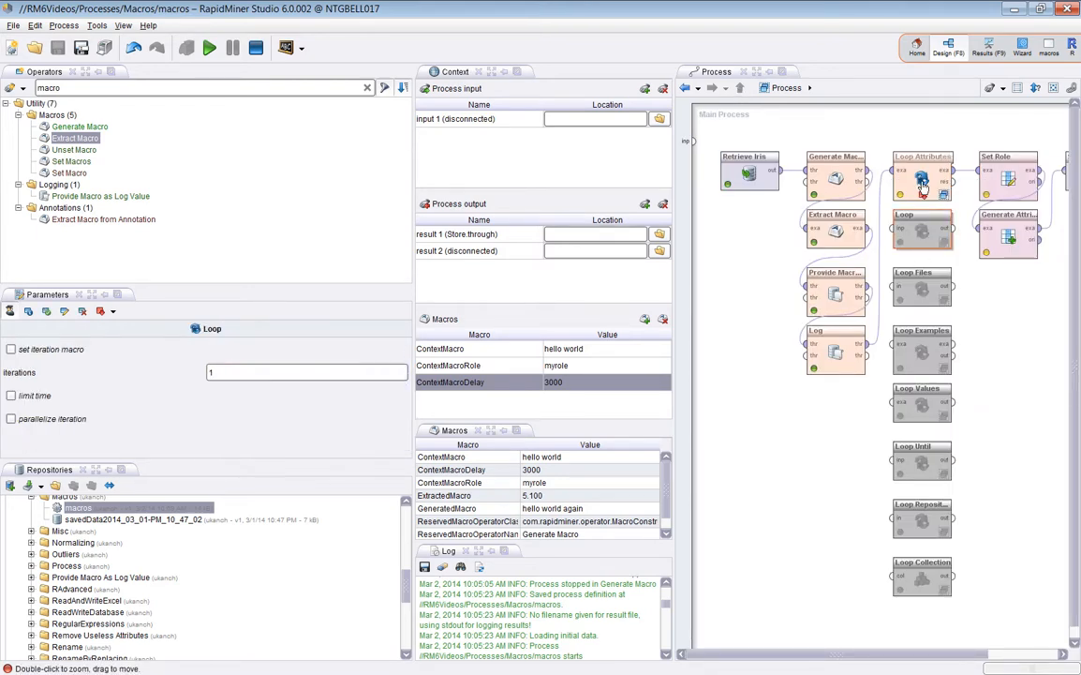
click(923, 192)
click(922, 579)
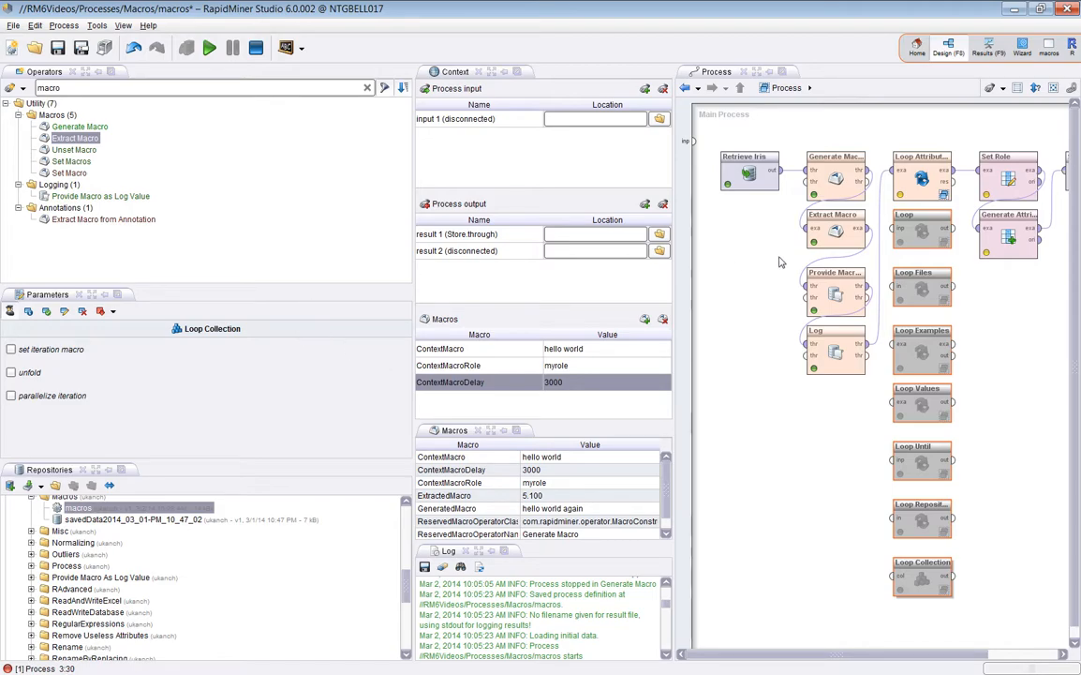
- Enable the iteration macro for the Loop operator, keep the macro name iteration and set the iterations to 10
click(917, 228)
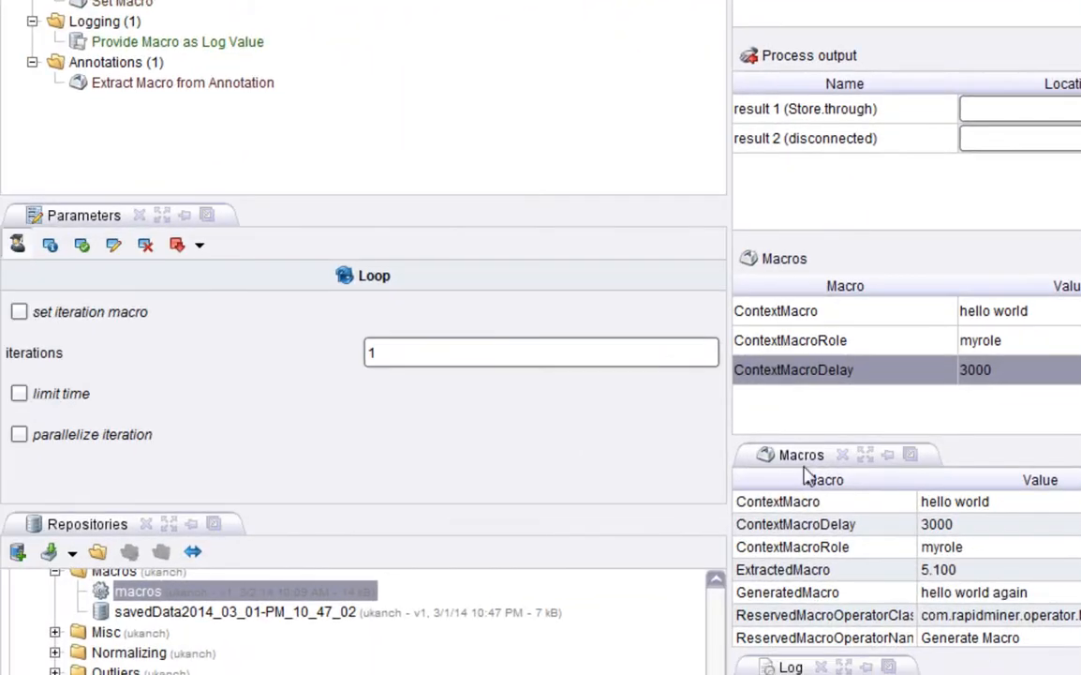
click(96, 315)
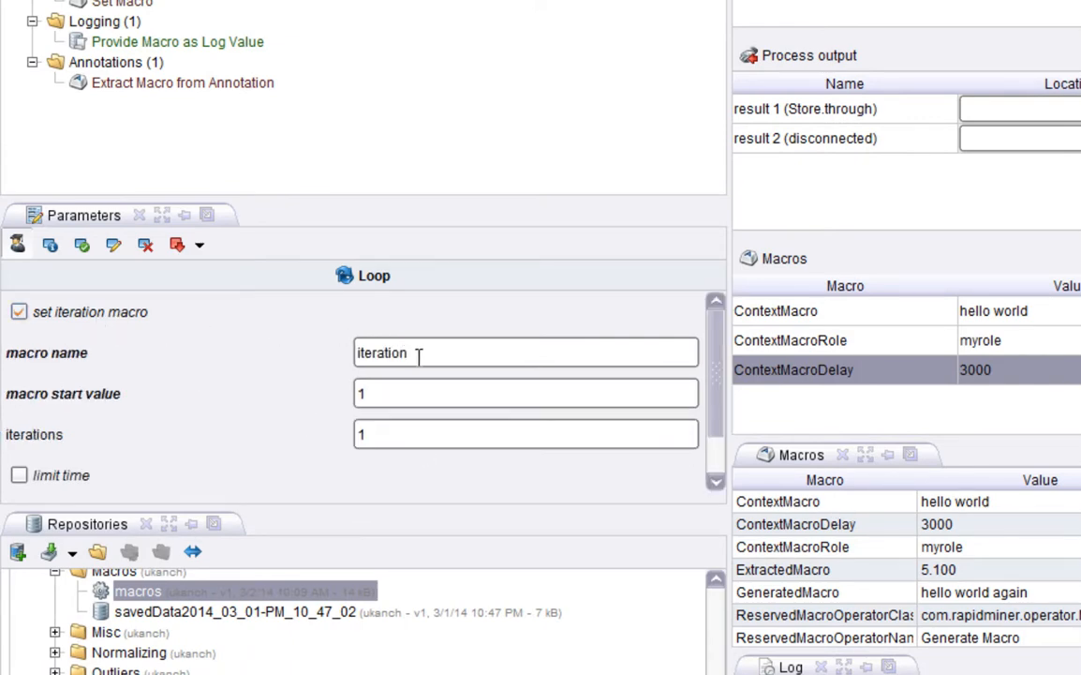
click(412, 448)
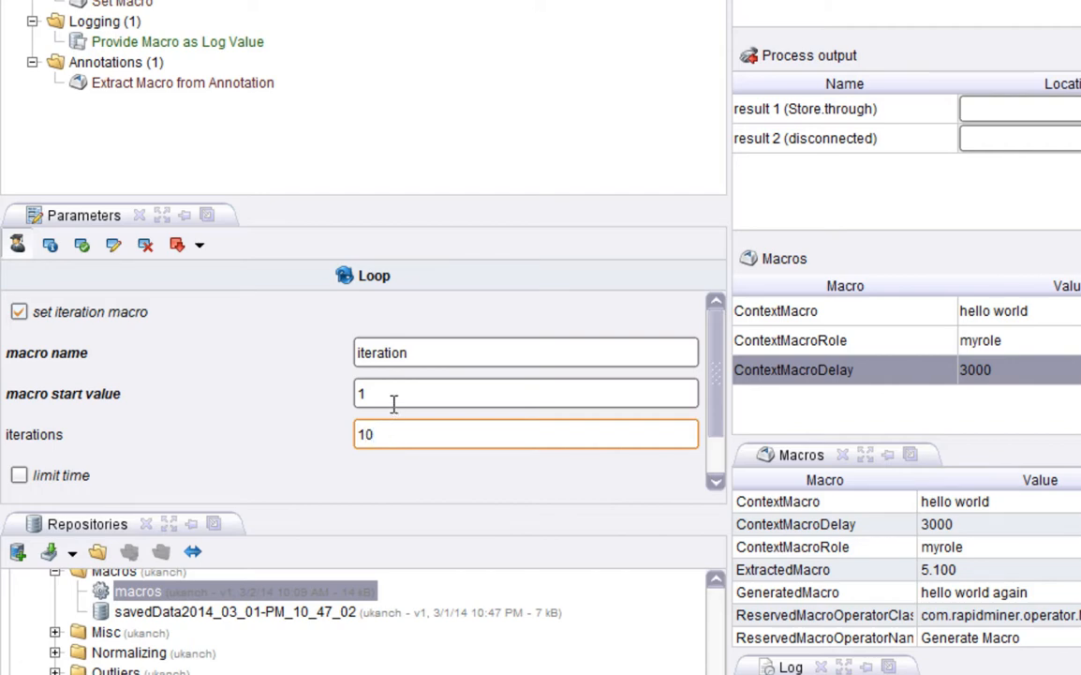
text(0)
click(423, 362)
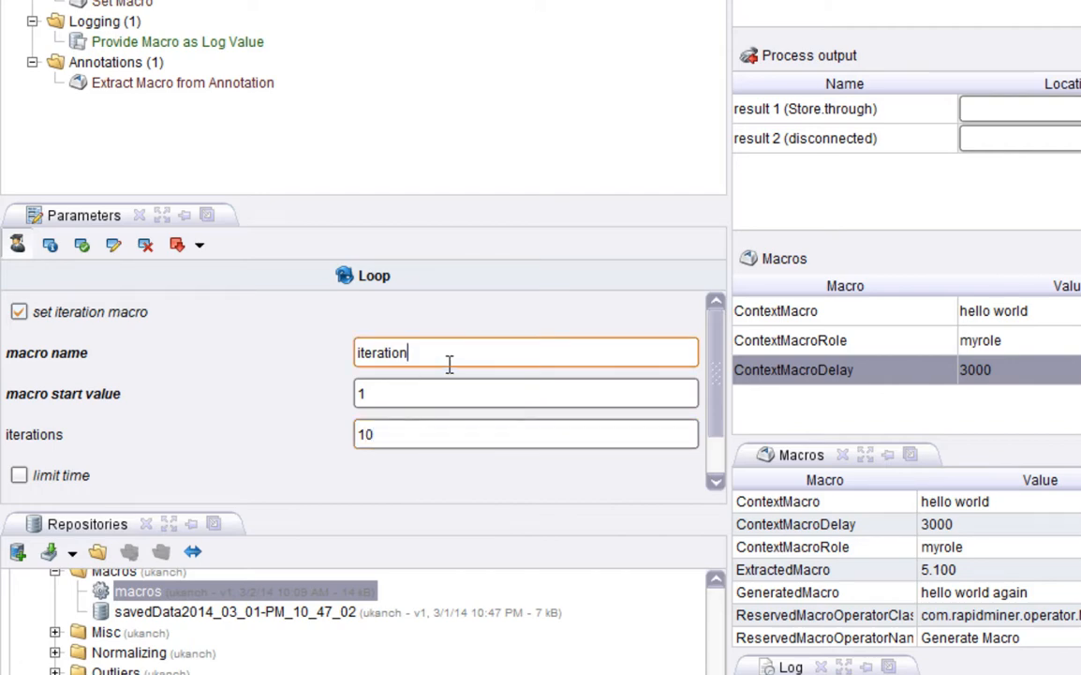
drag(449, 363, 316, 367)
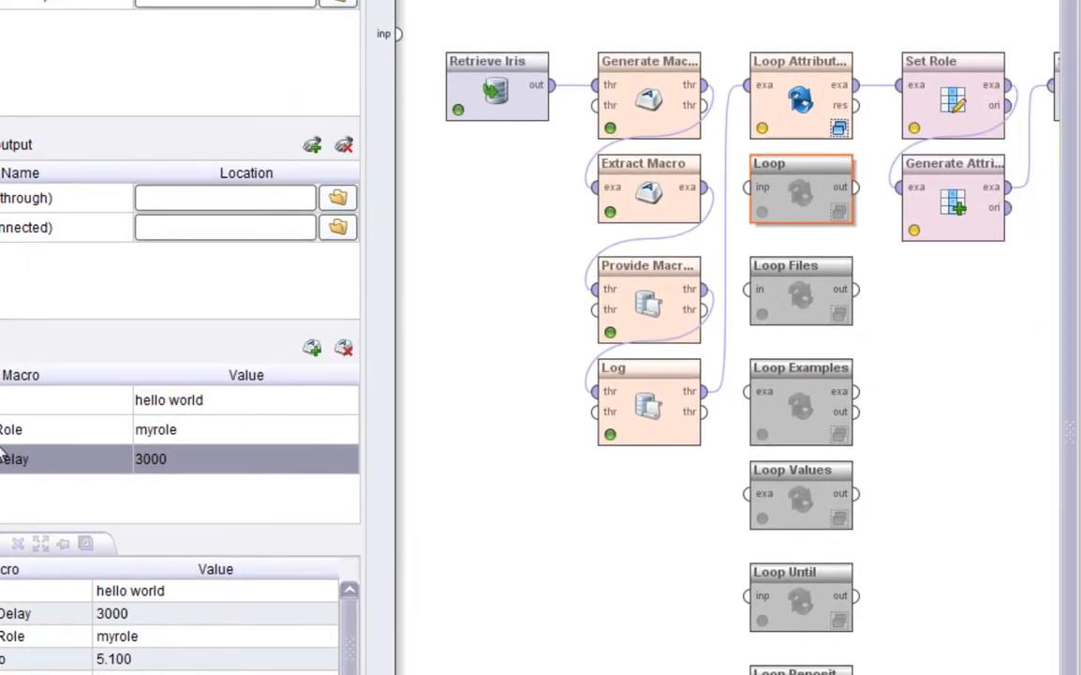
- Review the file name, file path and parent path macros of the Loop Files operator, enlarging the parameter area
click(821, 302)
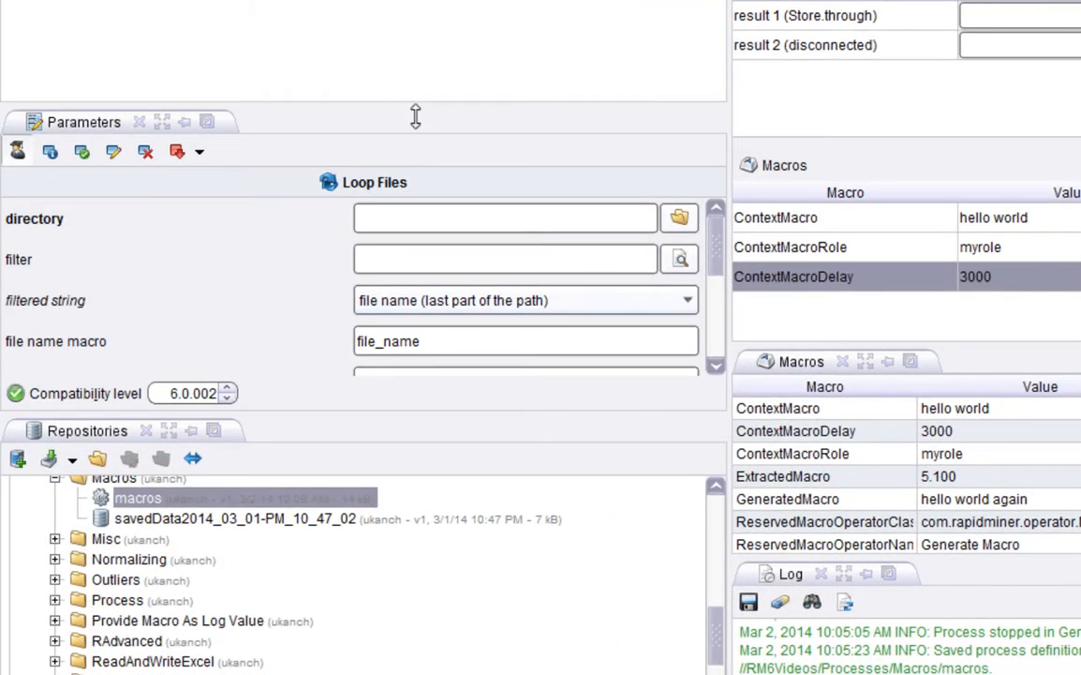
drag(416, 117, 393, 41)
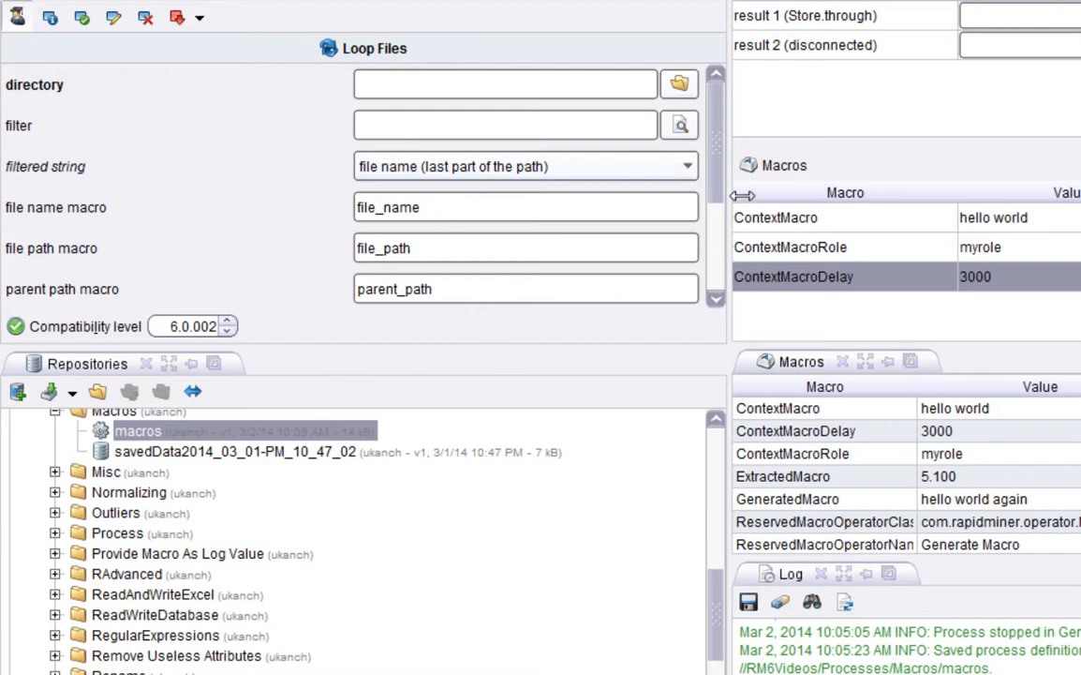
drag(720, 183, 741, 202)
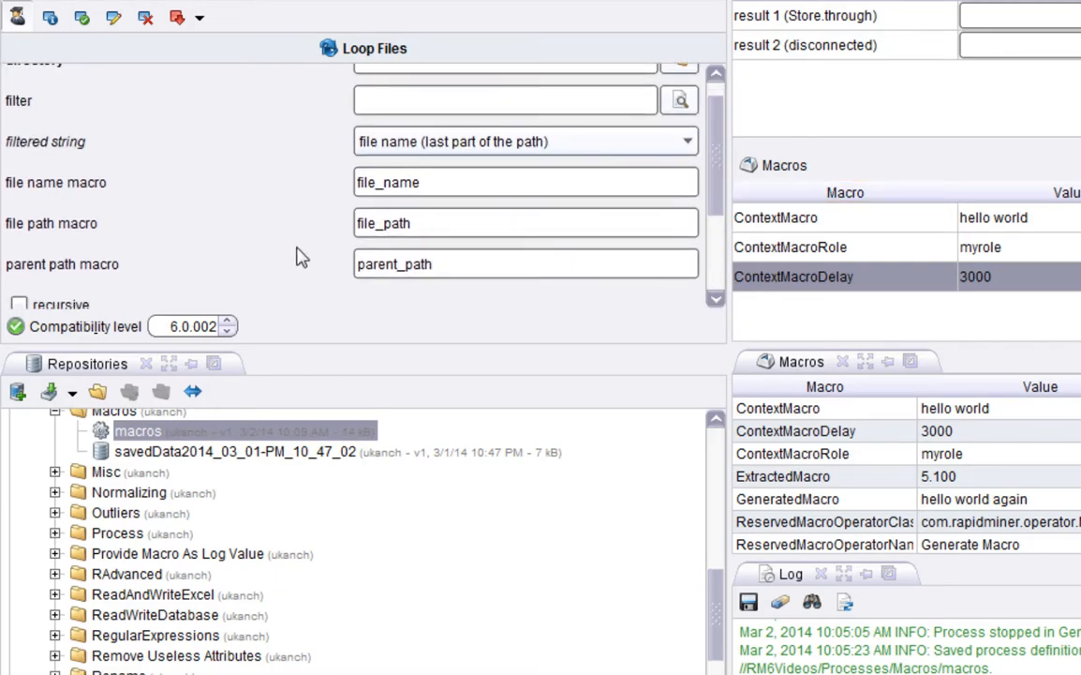
click(456, 190)
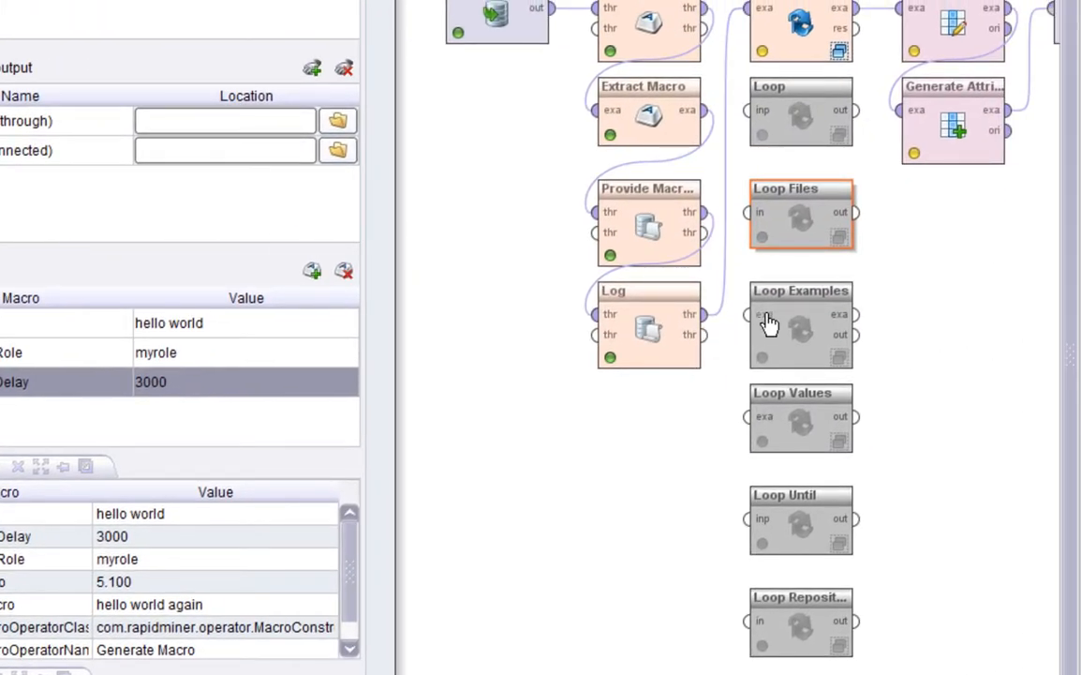
- Review the iteration macro names of the Loop Examples and Loop Values operators and check the attribute choices of Loop Values
click(767, 323)
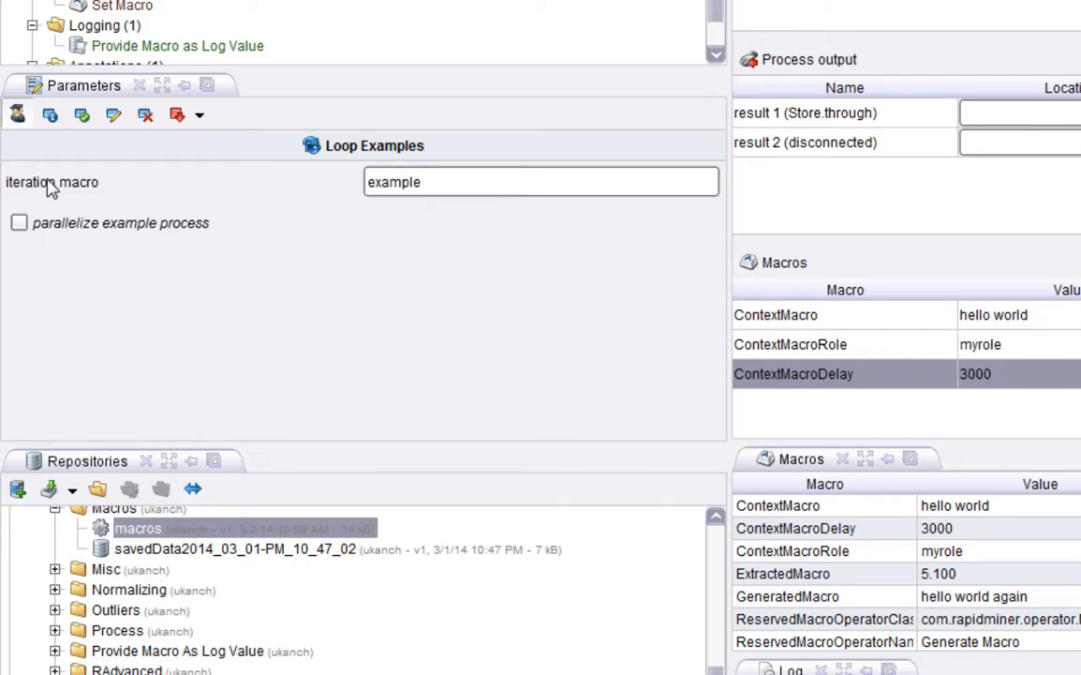
click(406, 183)
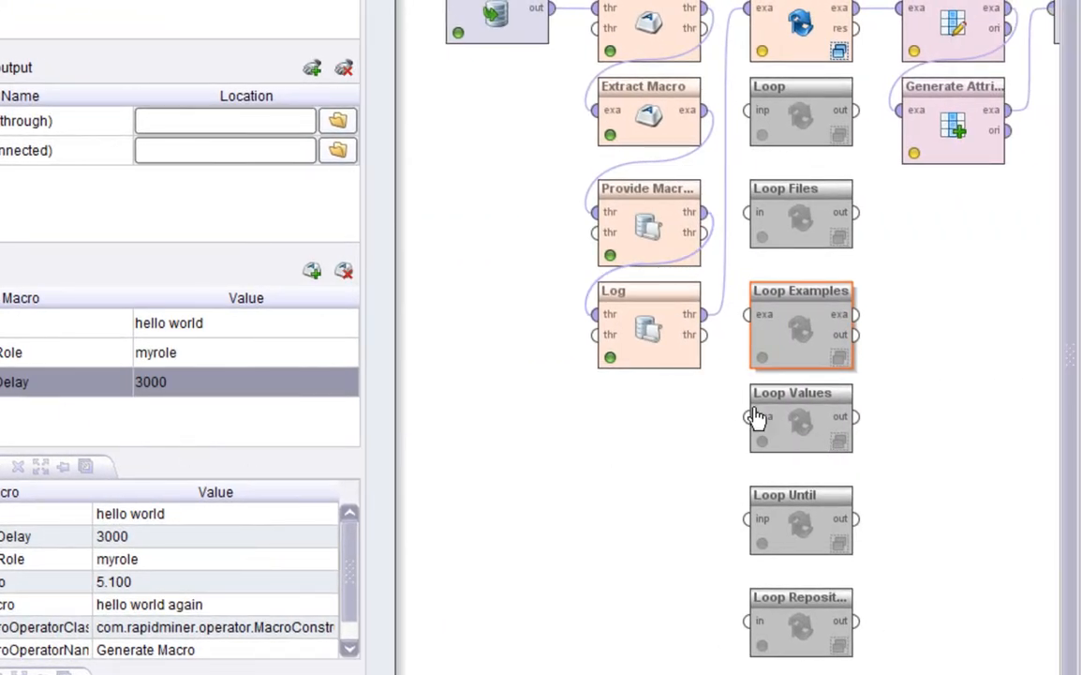
click(792, 415)
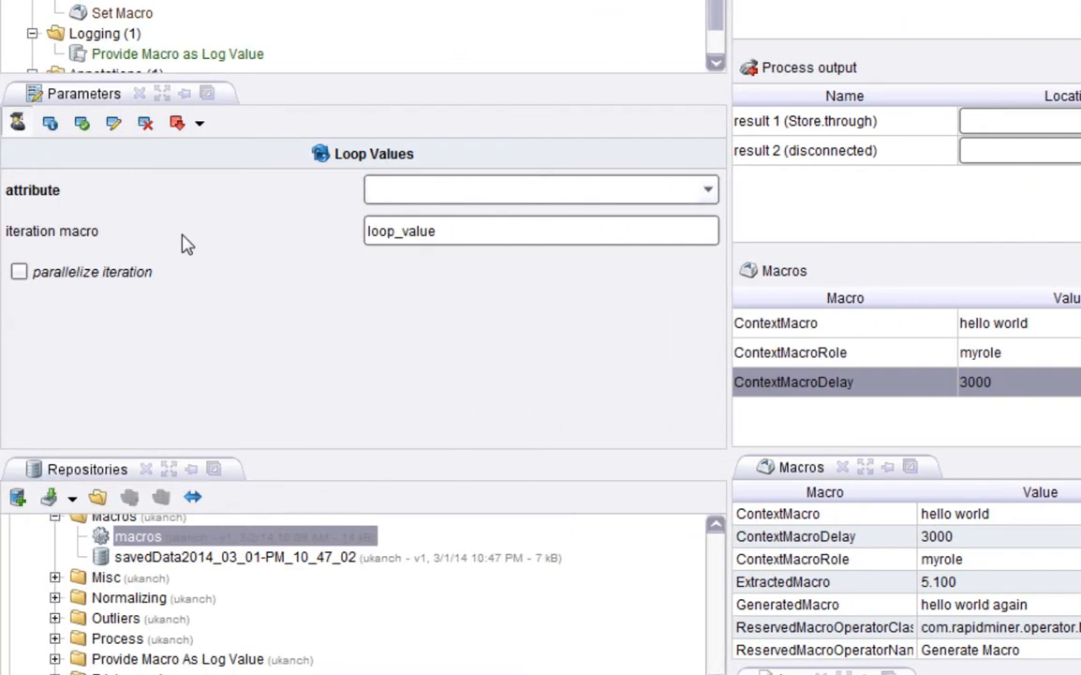
click(712, 199)
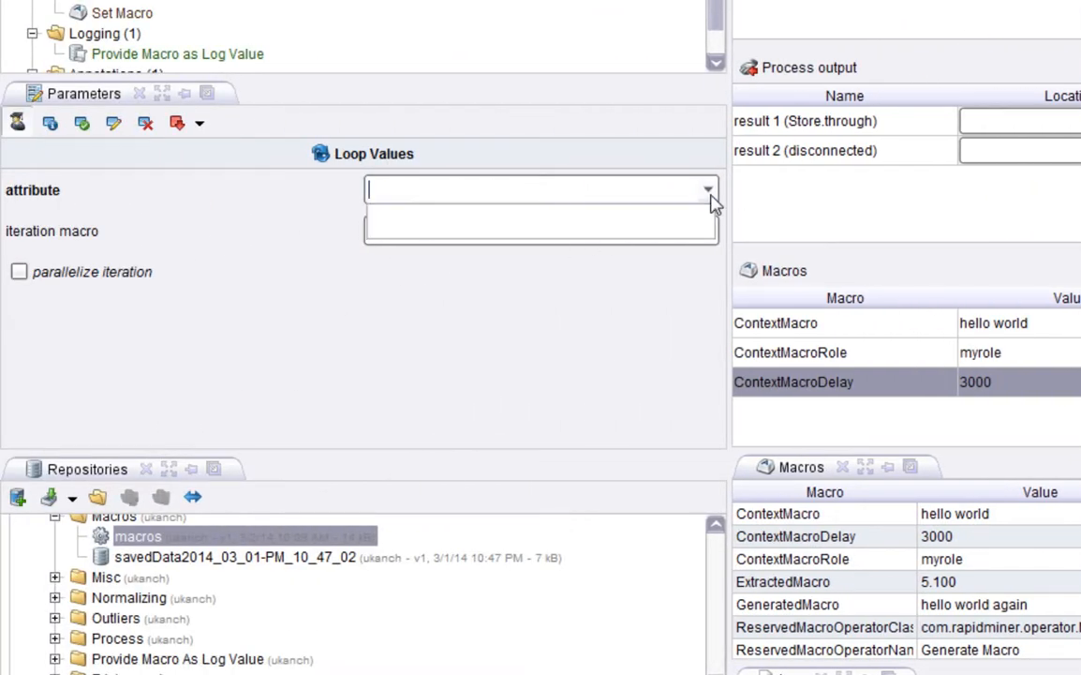
click(712, 199)
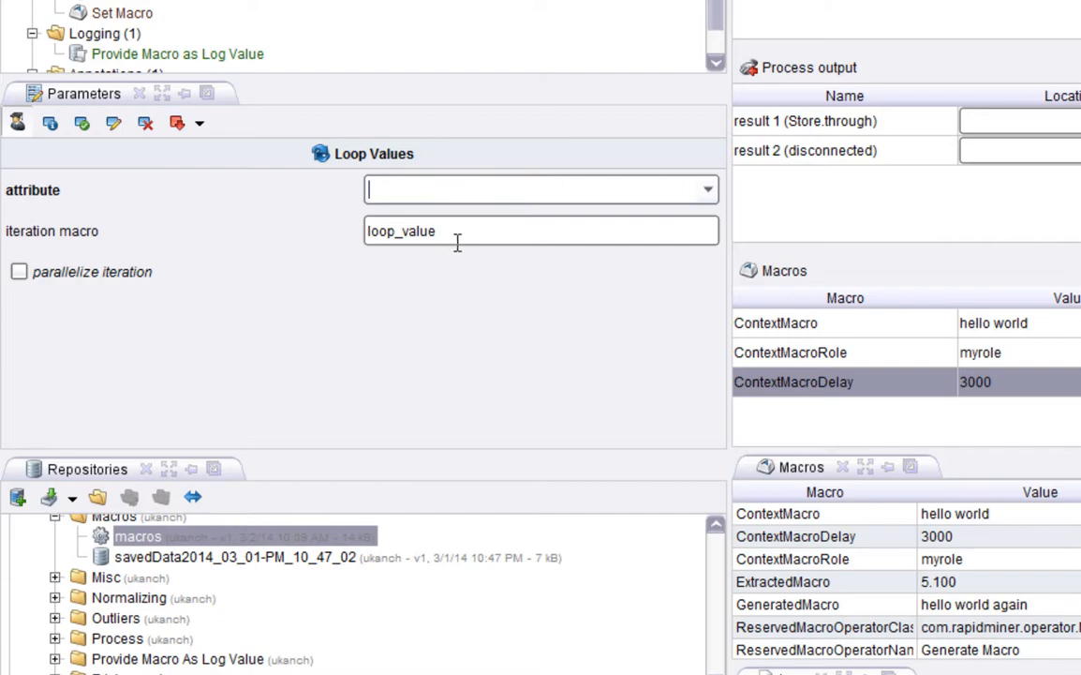
drag(456, 238, 305, 241)
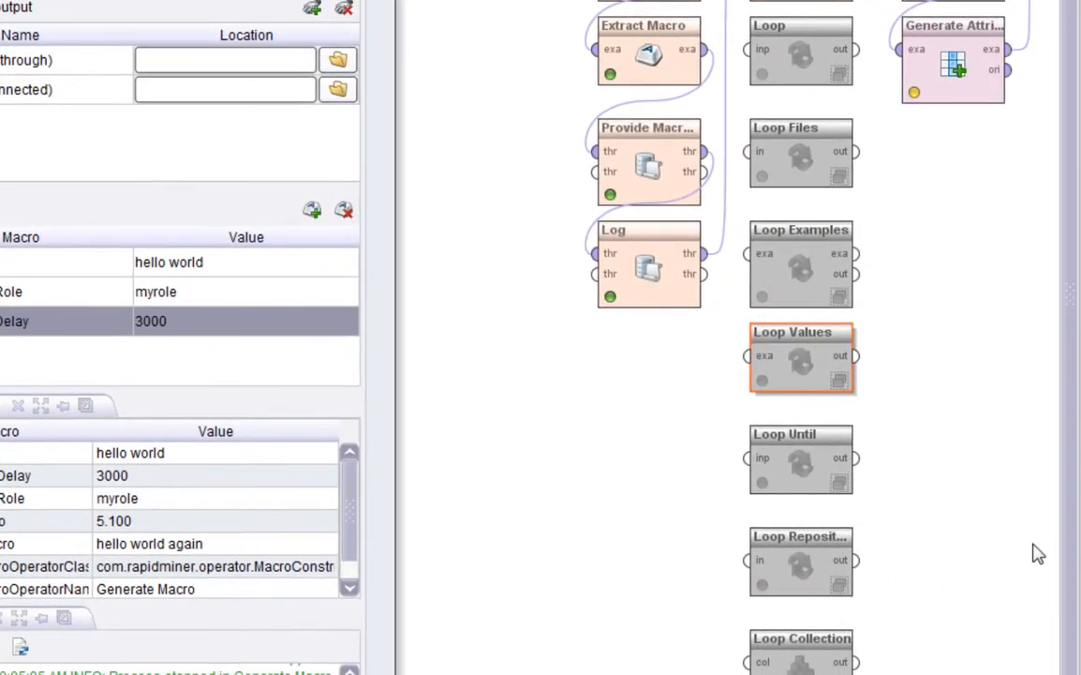
- Review the Loop Until operator and the entry name, repository path and parent folder macros of Loop Repository
click(817, 469)
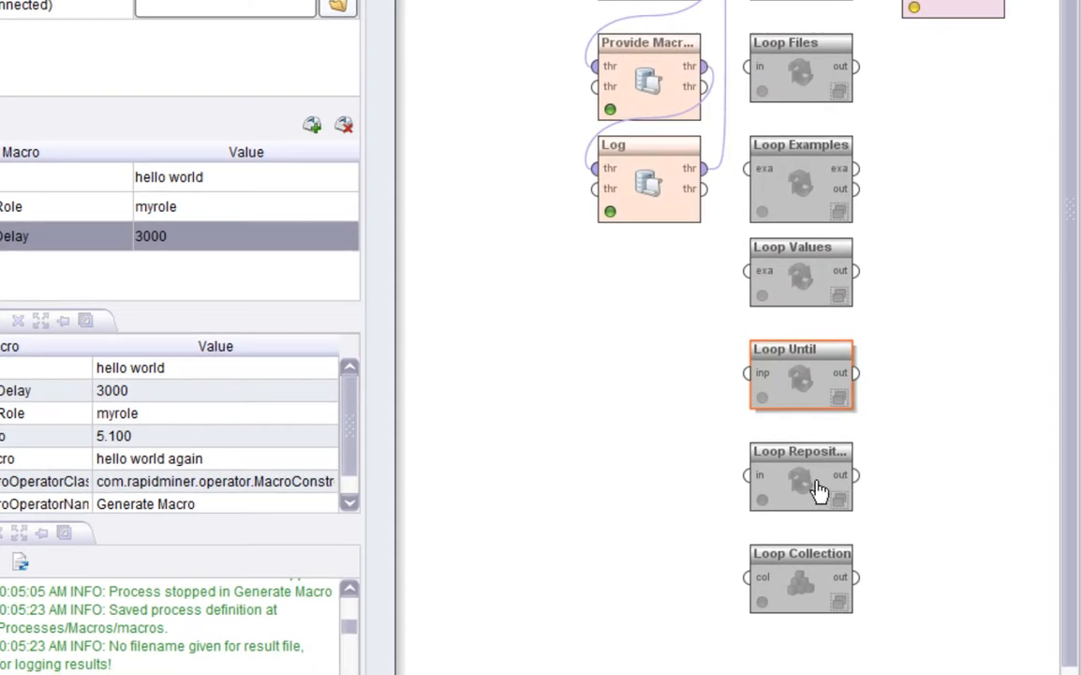
click(814, 485)
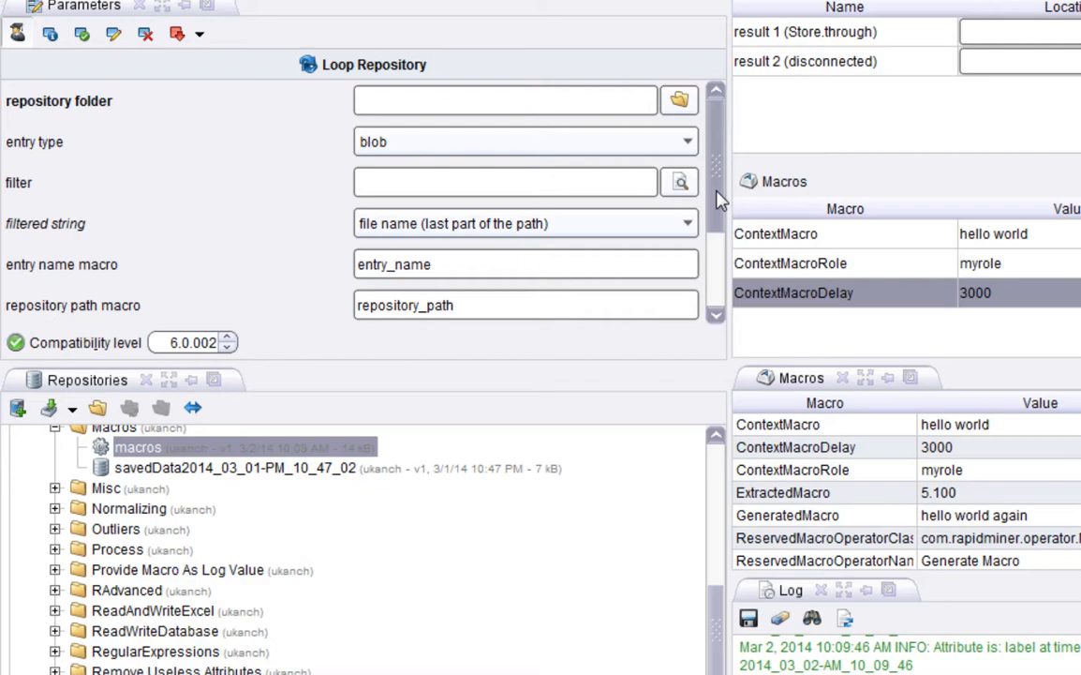
drag(716, 199, 717, 267)
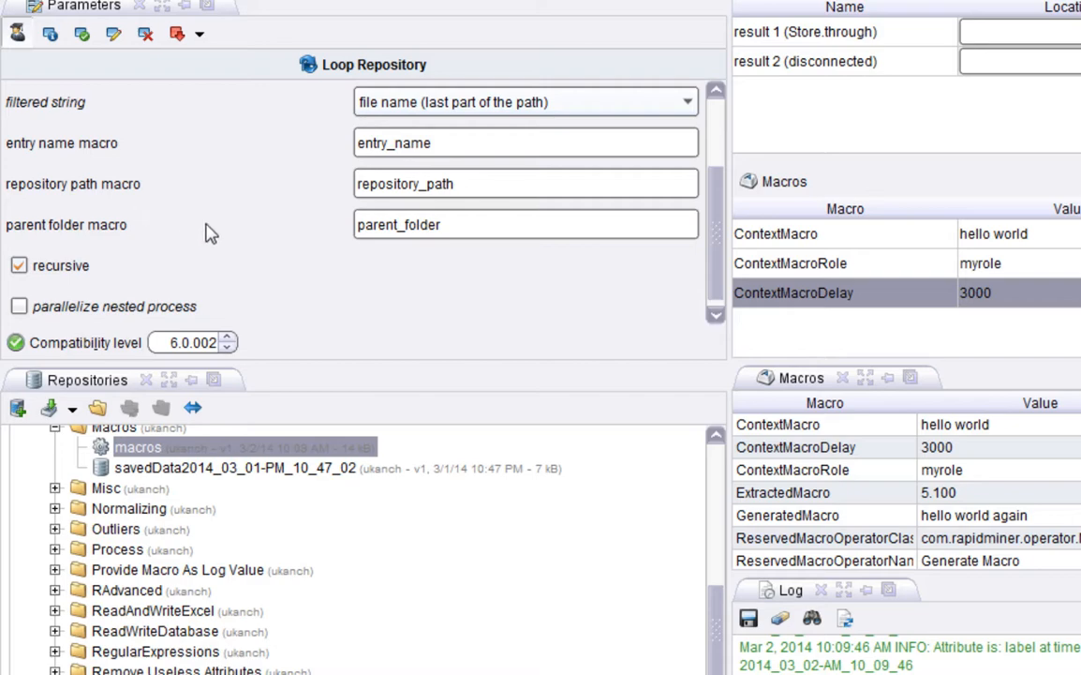
click(512, 236)
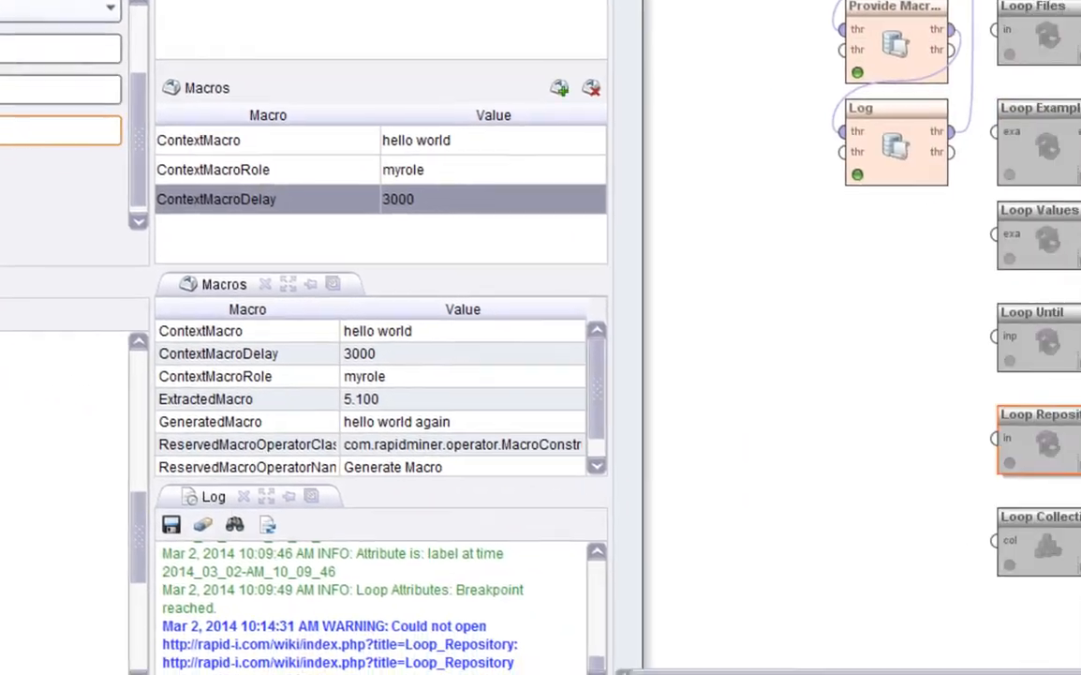
- Review the iteration macro name and start value of the Loop Collection operator, leaving no operator selected
click(809, 519)
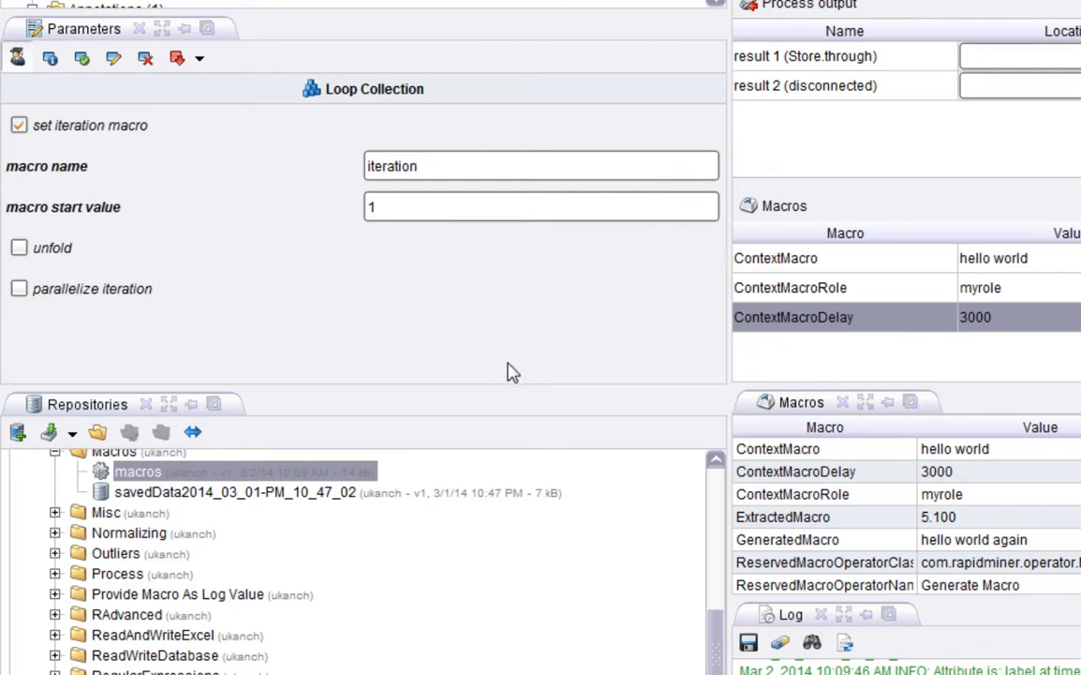
double_click(454, 178)
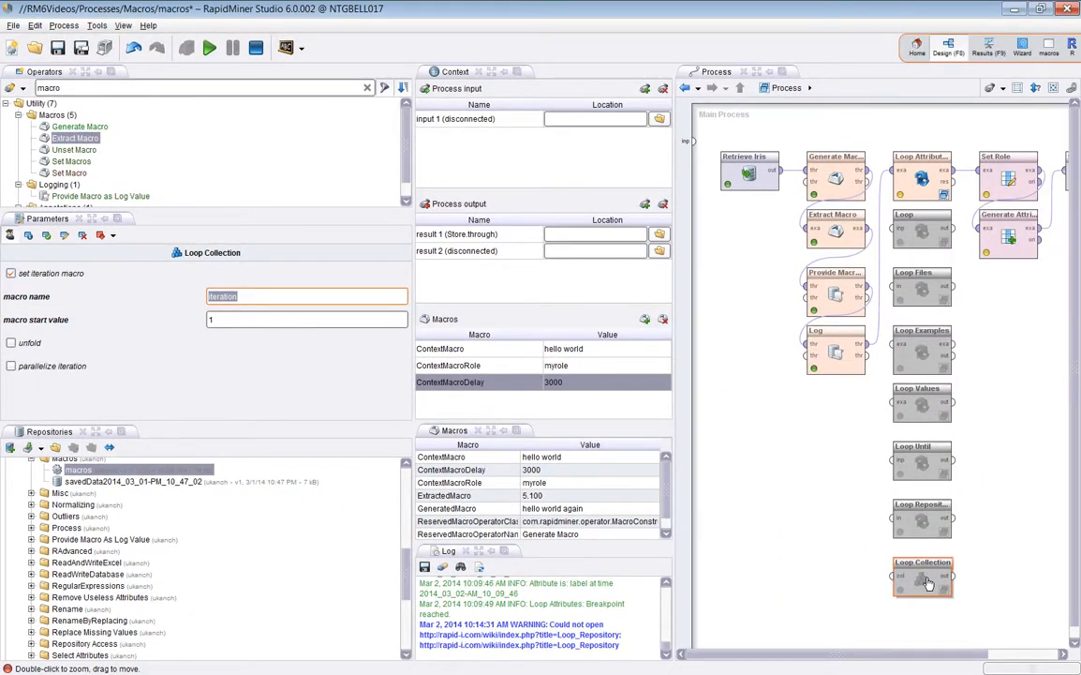
click(928, 584)
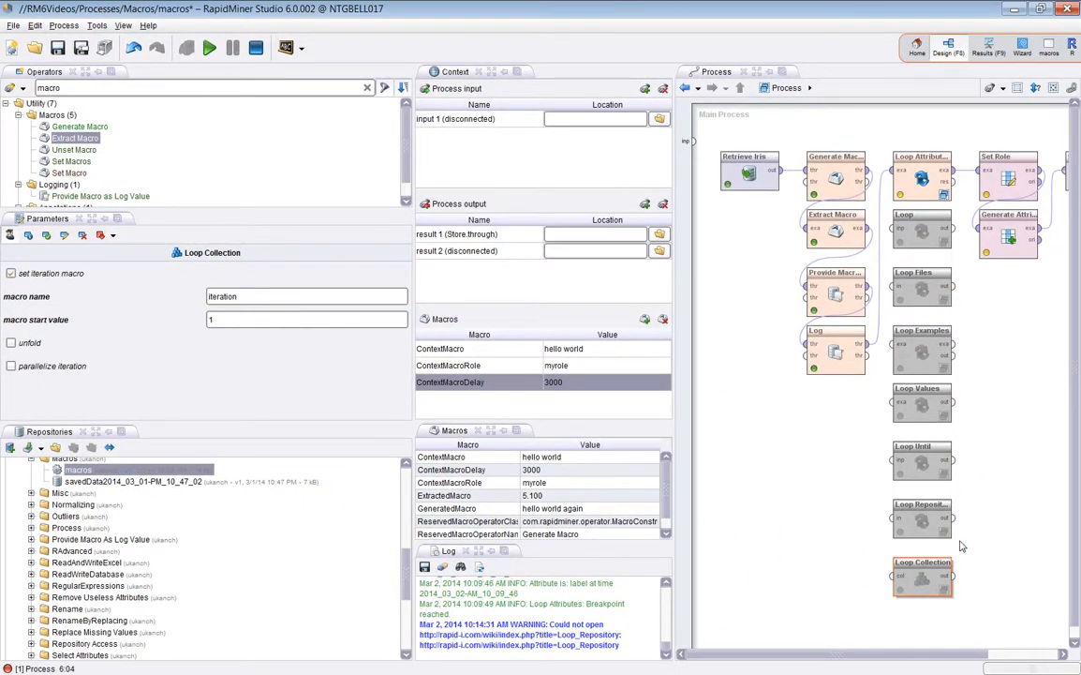
click(997, 480)
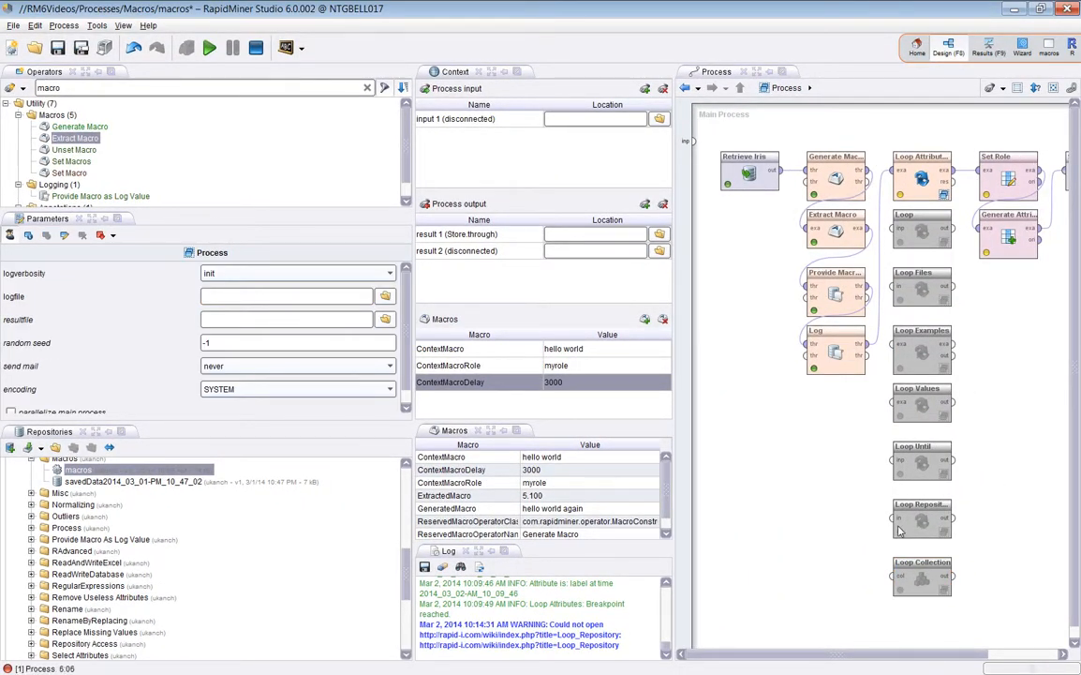
- Add a breakpoint to Set Role and match its target role %{ContextMacroRole} to the corresponding context macro
drag(886, 655, 968, 656)
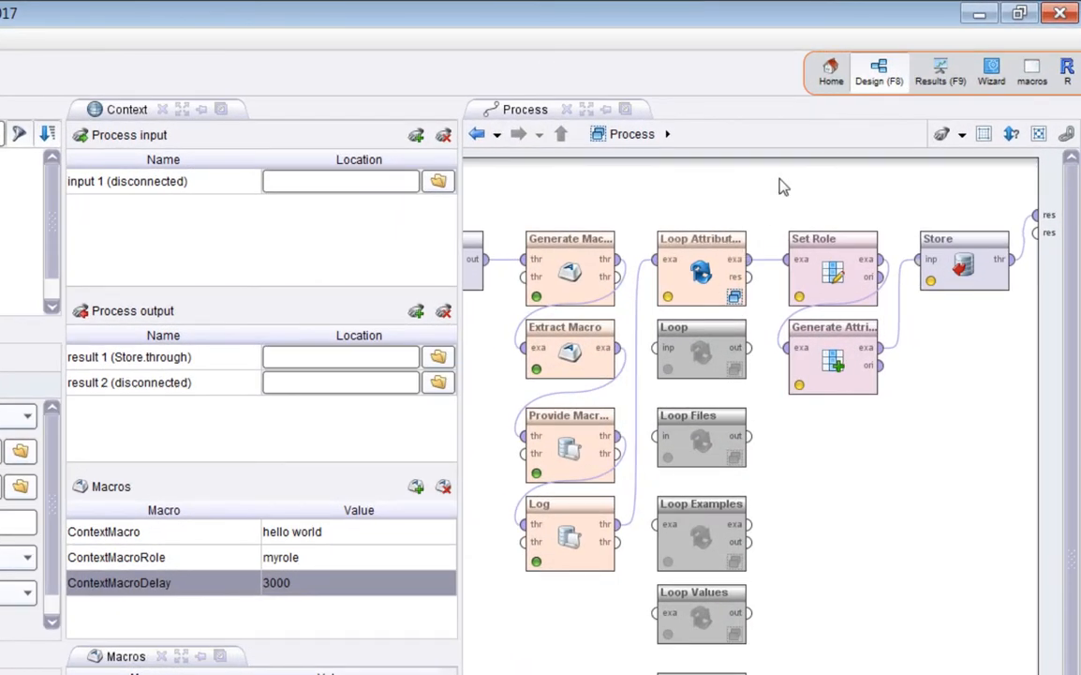
drag(857, 134, 951, 312)
drag(908, 431, 1029, 478)
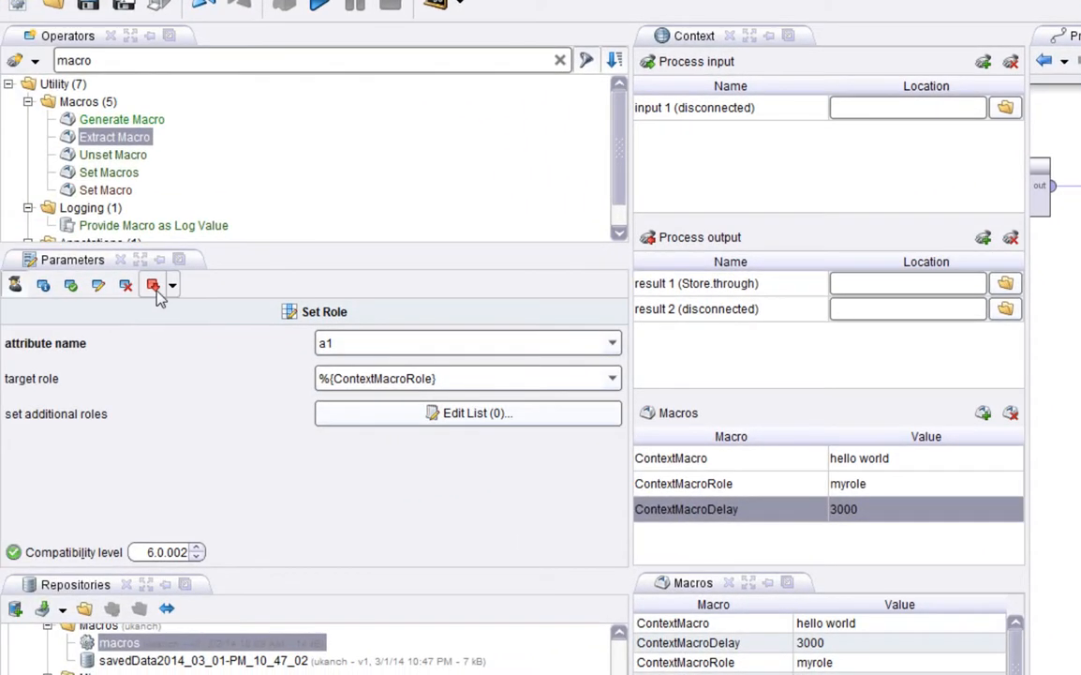
drag(643, 357, 504, 357)
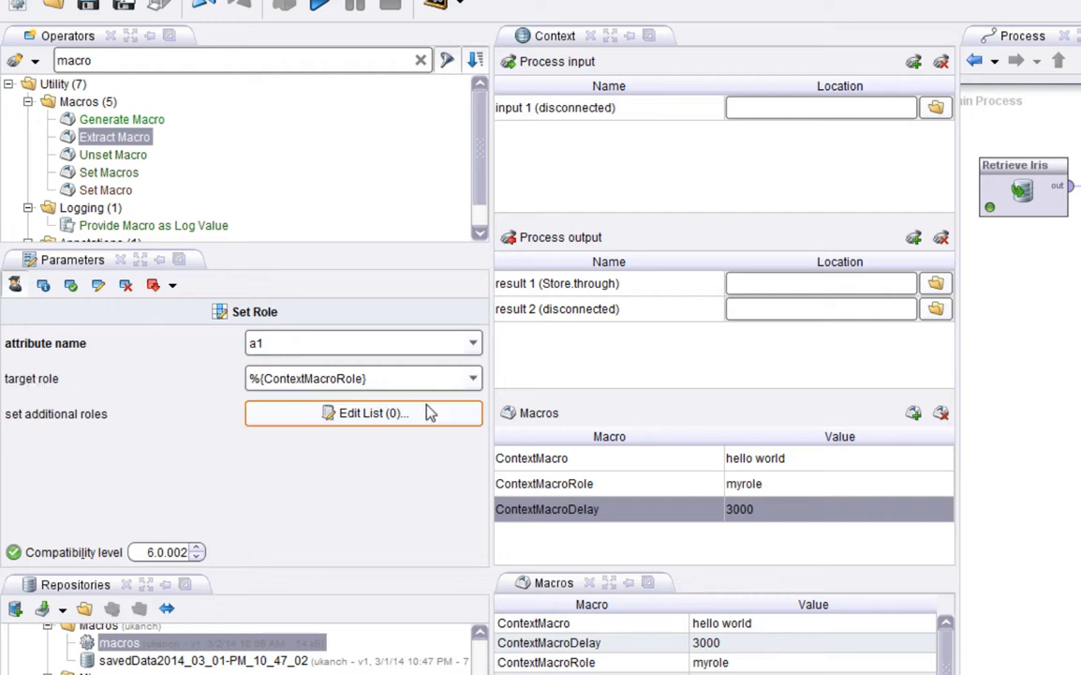
click(814, 484)
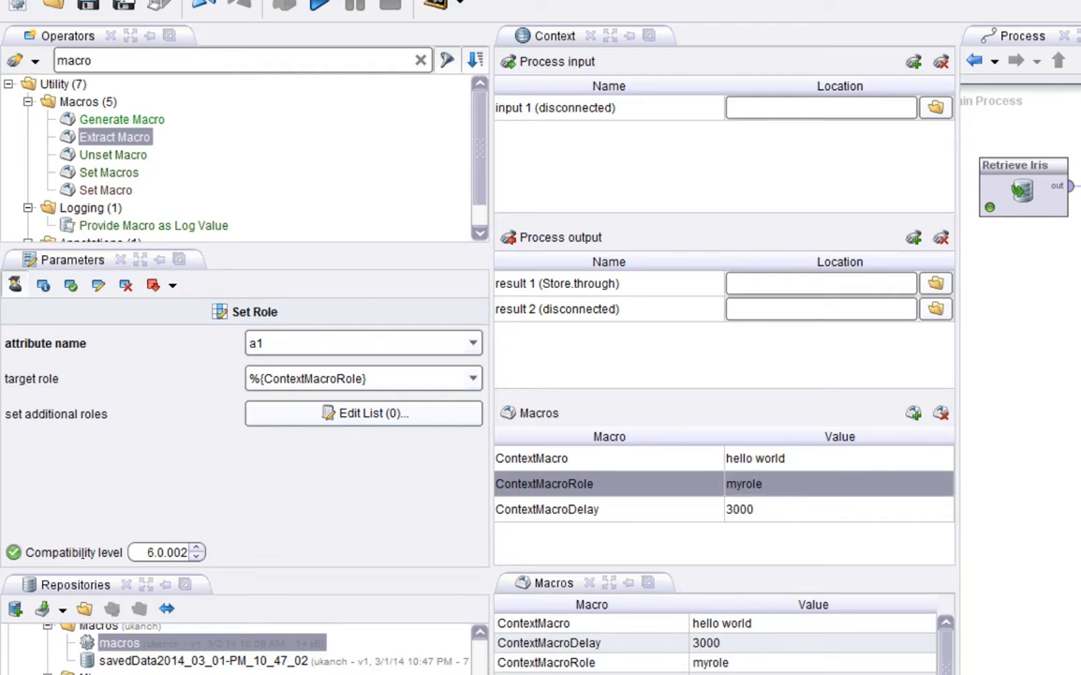
- Run the process to the Set Role breakpoint, check the role of a1 in the statistics and return to the process design
click(320, 5)
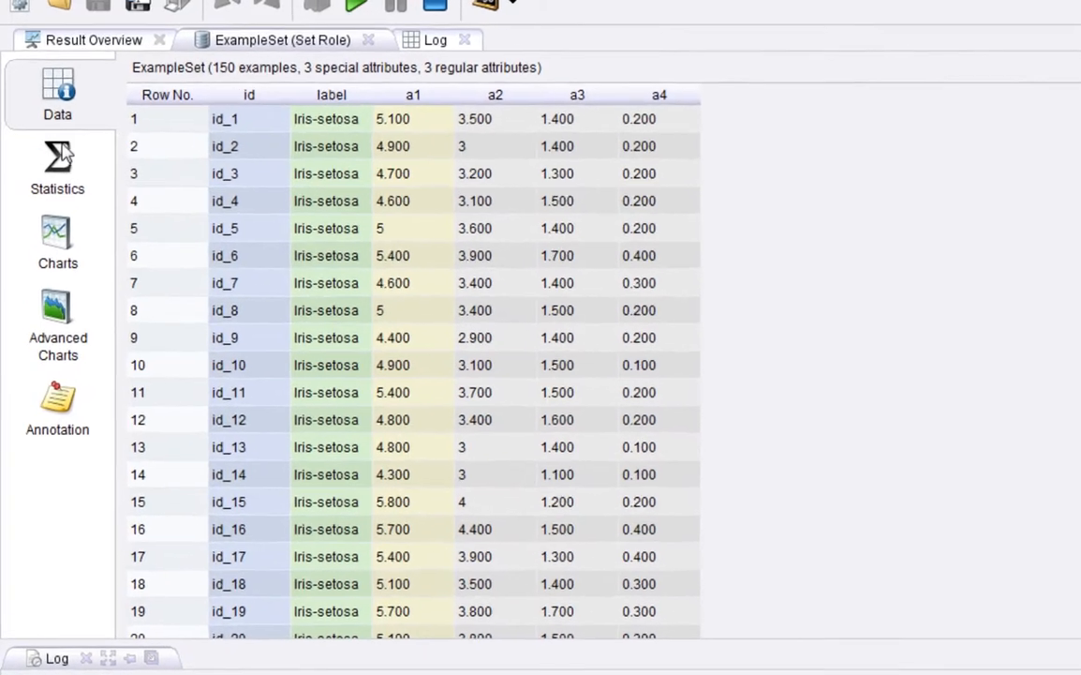
click(52, 145)
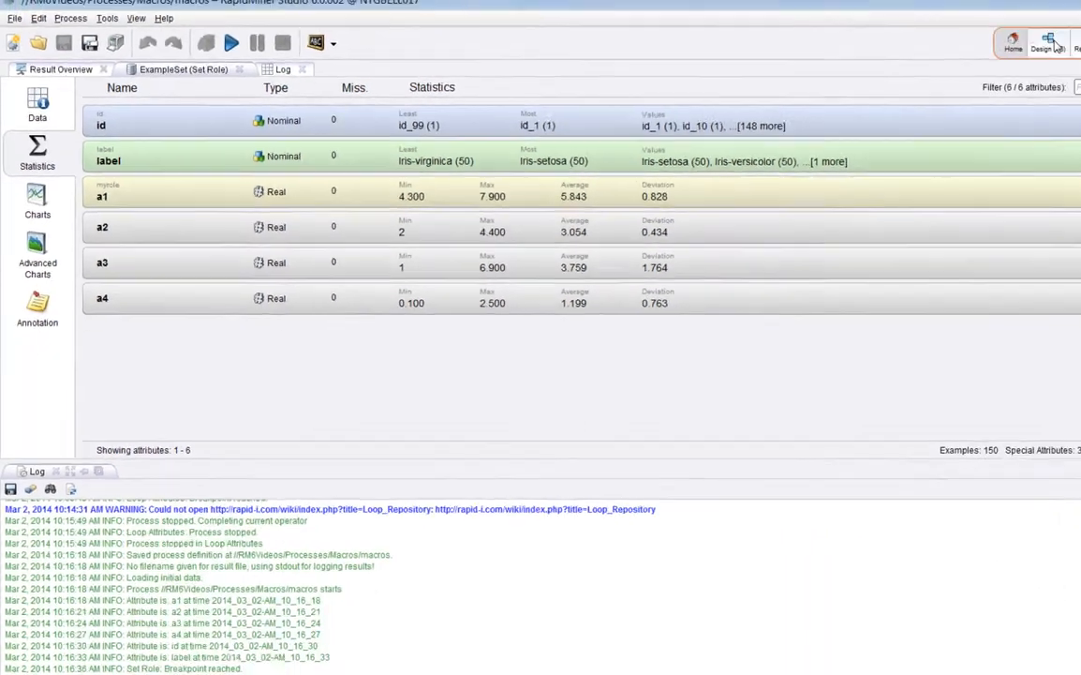
click(1055, 45)
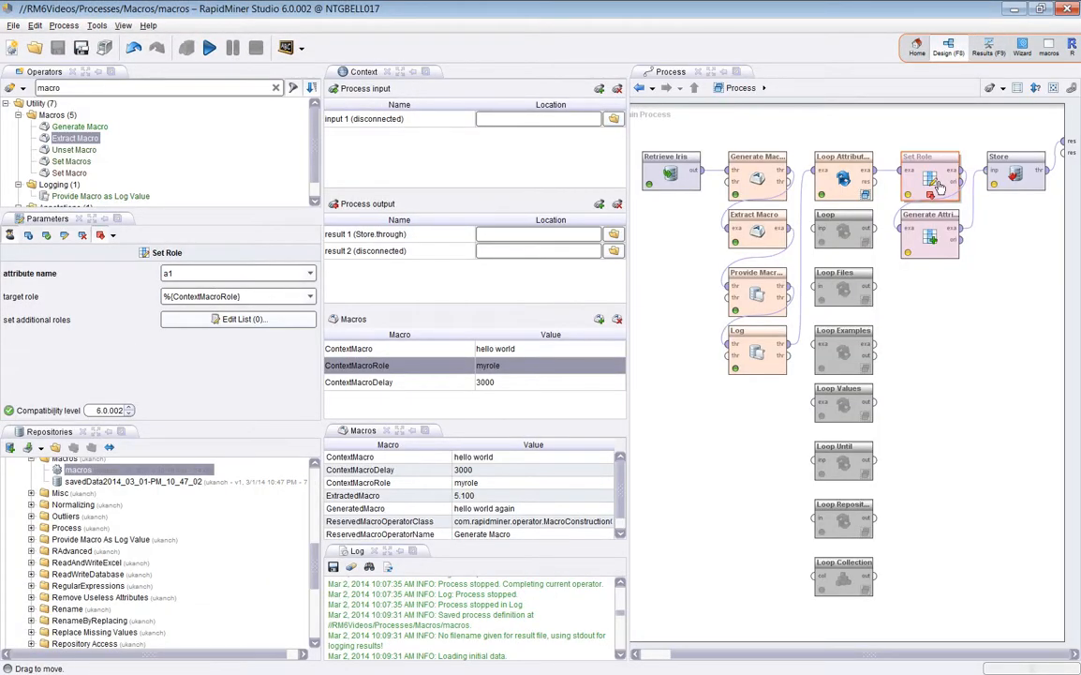
- Move the breakpoint from Set Role to Generate Attributes and review its newAttribute function expression using ReservedMacroSystemTime
click(930, 236)
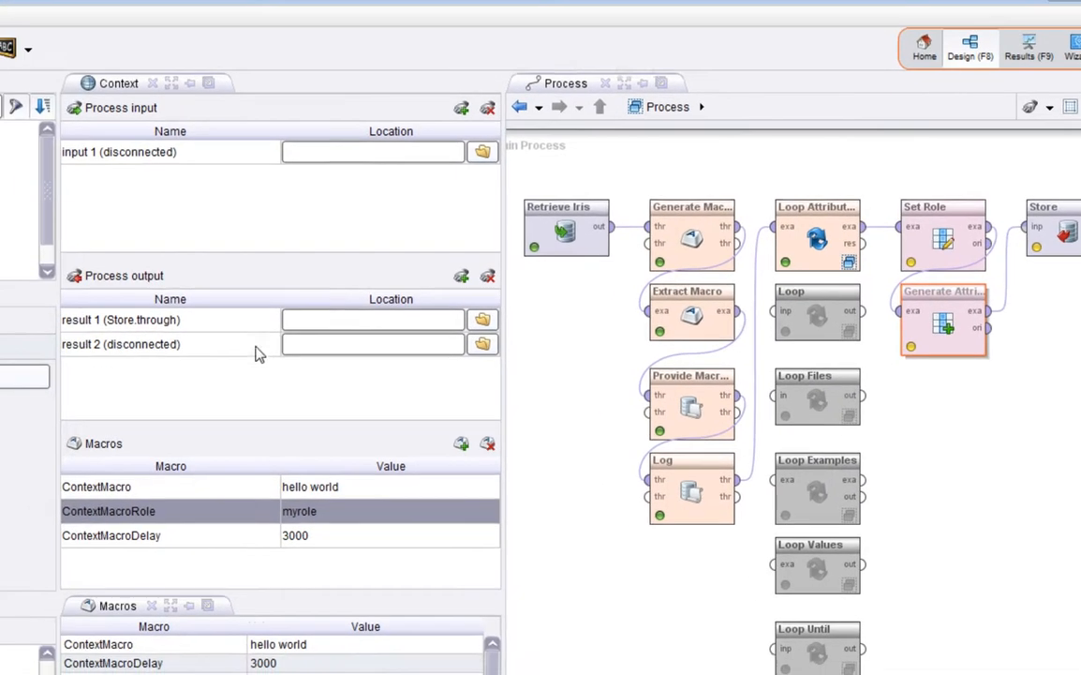
click(270, 272)
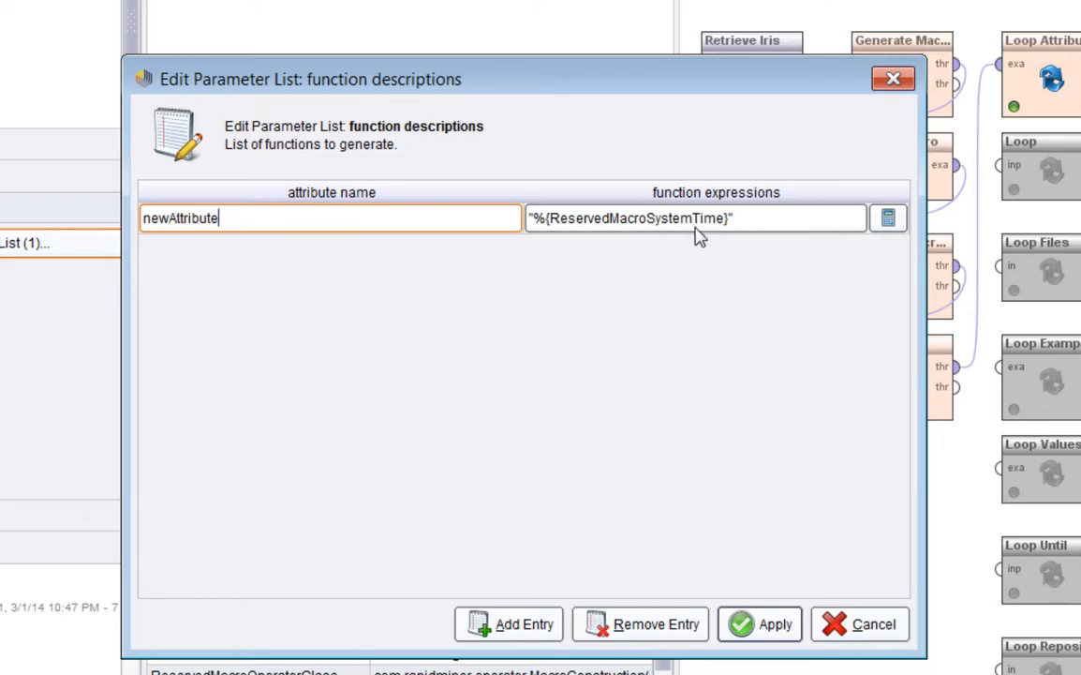
click(822, 634)
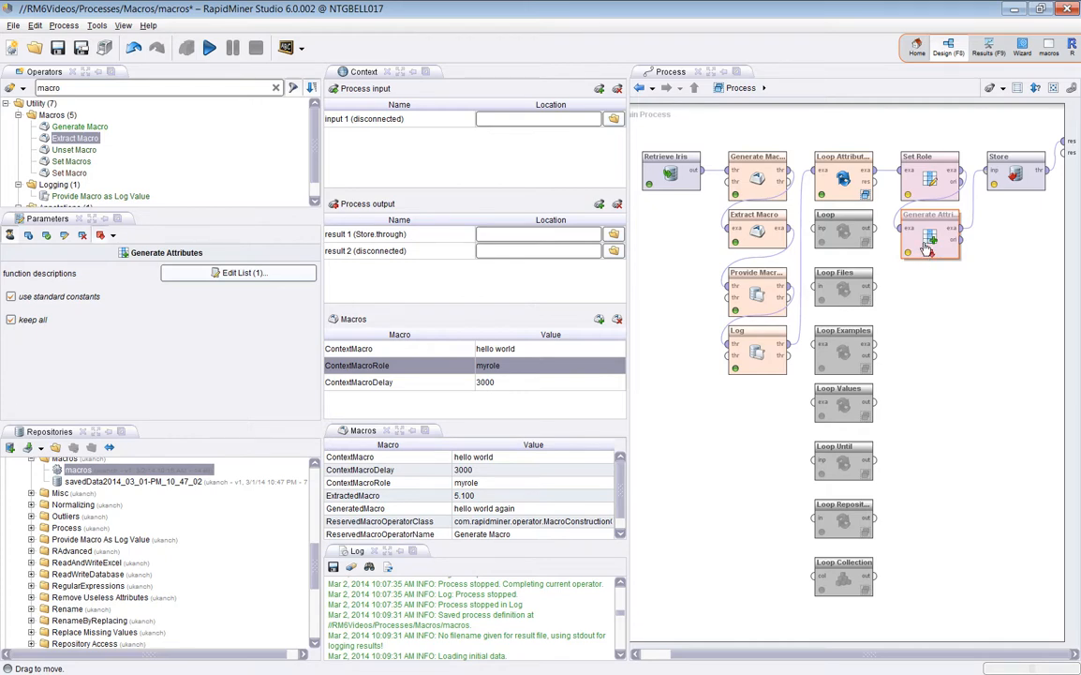
- Set the ContextMacroDelay context macro to 100
click(492, 383)
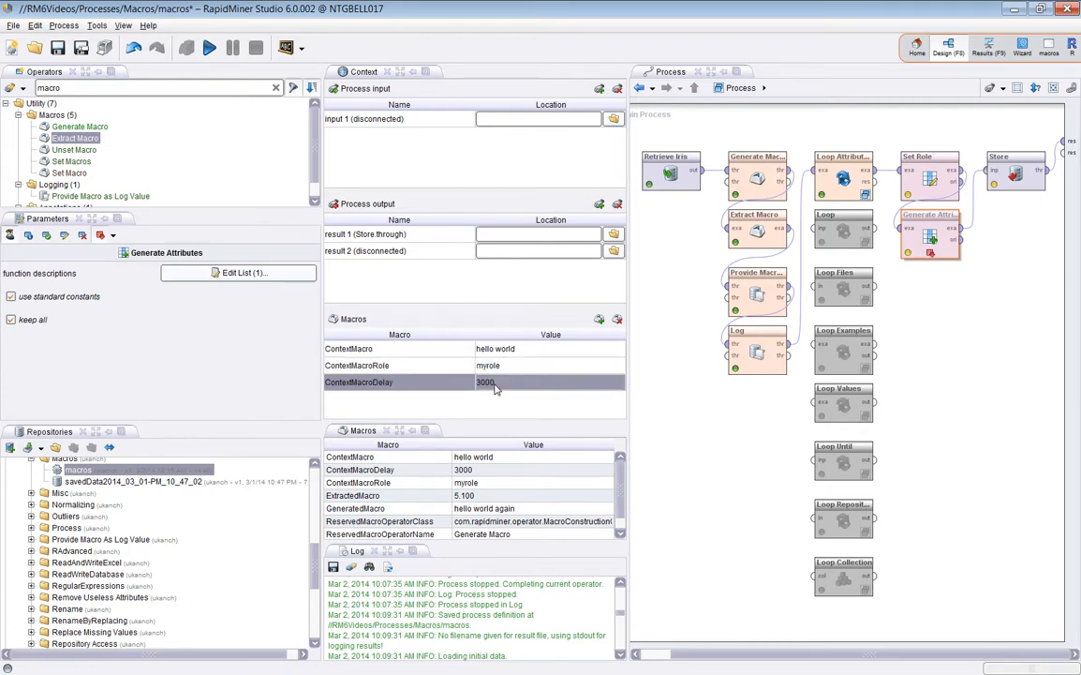
click(500, 384)
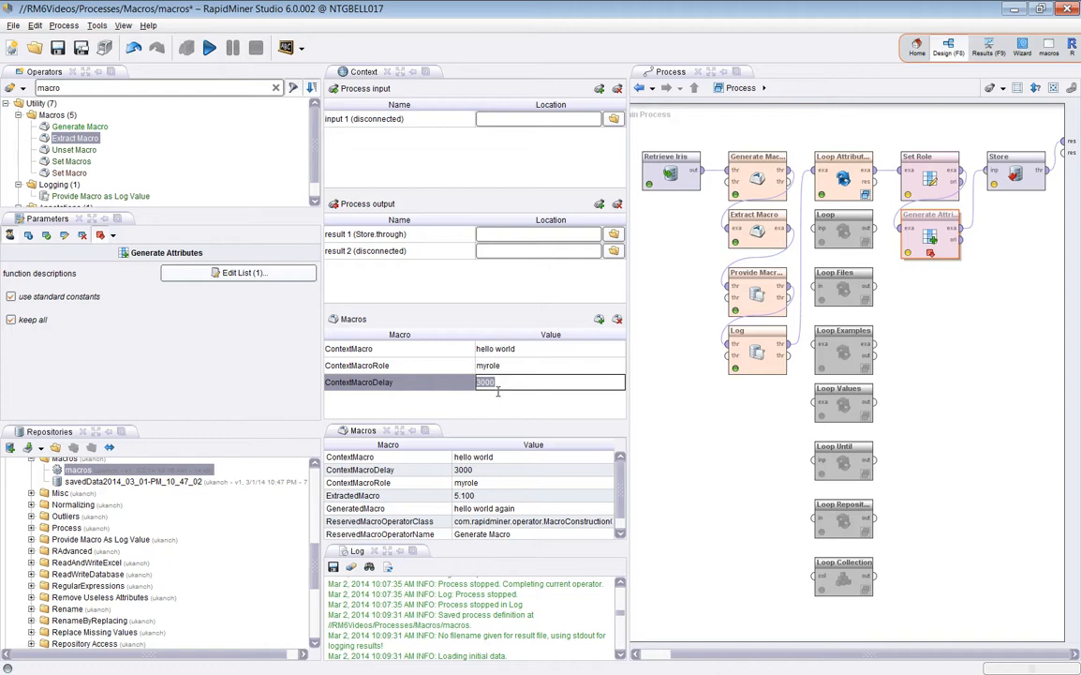
text(1)
click(553, 367)
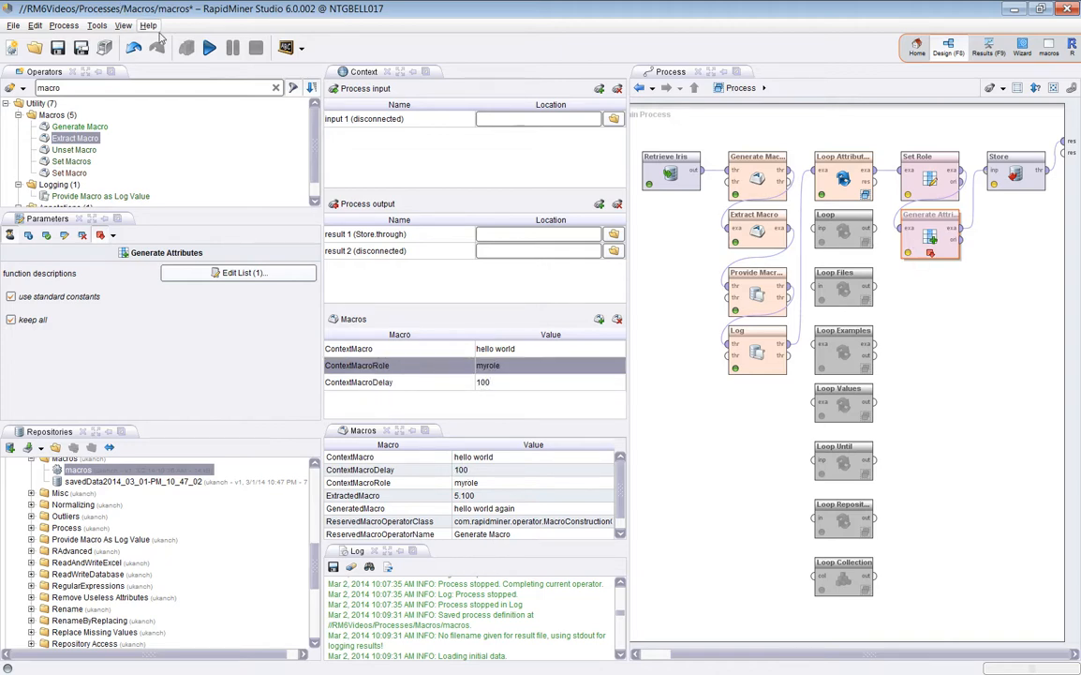
- Run the process to the Generate Attributes breakpoint, widen the newAttribute column to read its timestamps and return to the process design
key(F11)
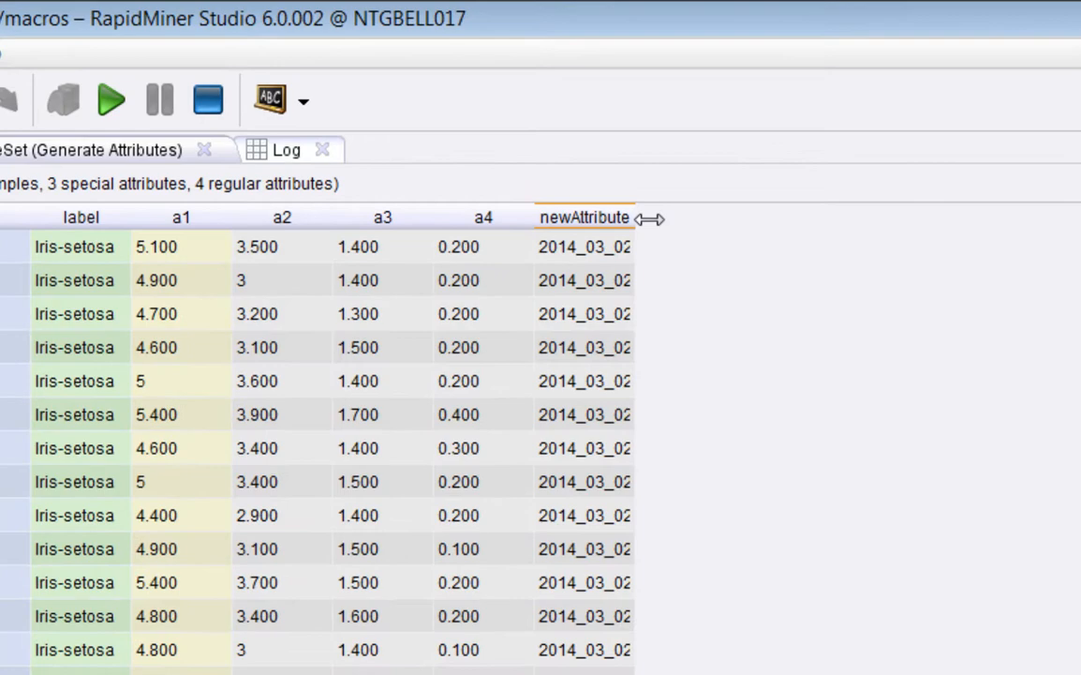
drag(459, 104, 516, 104)
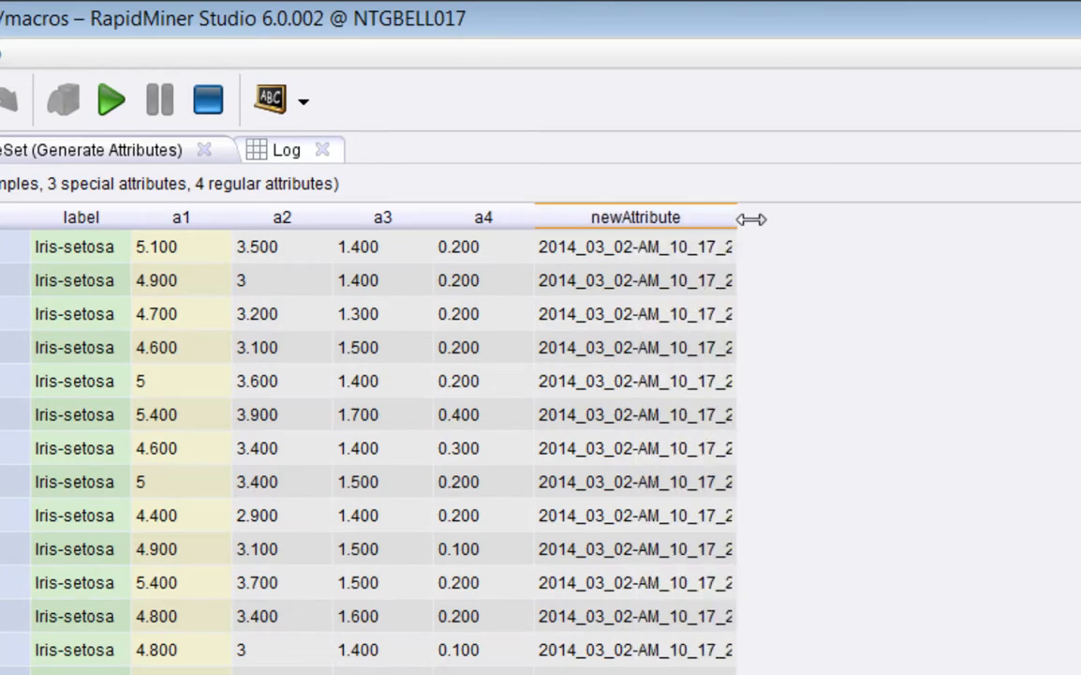
drag(751, 218, 830, 218)
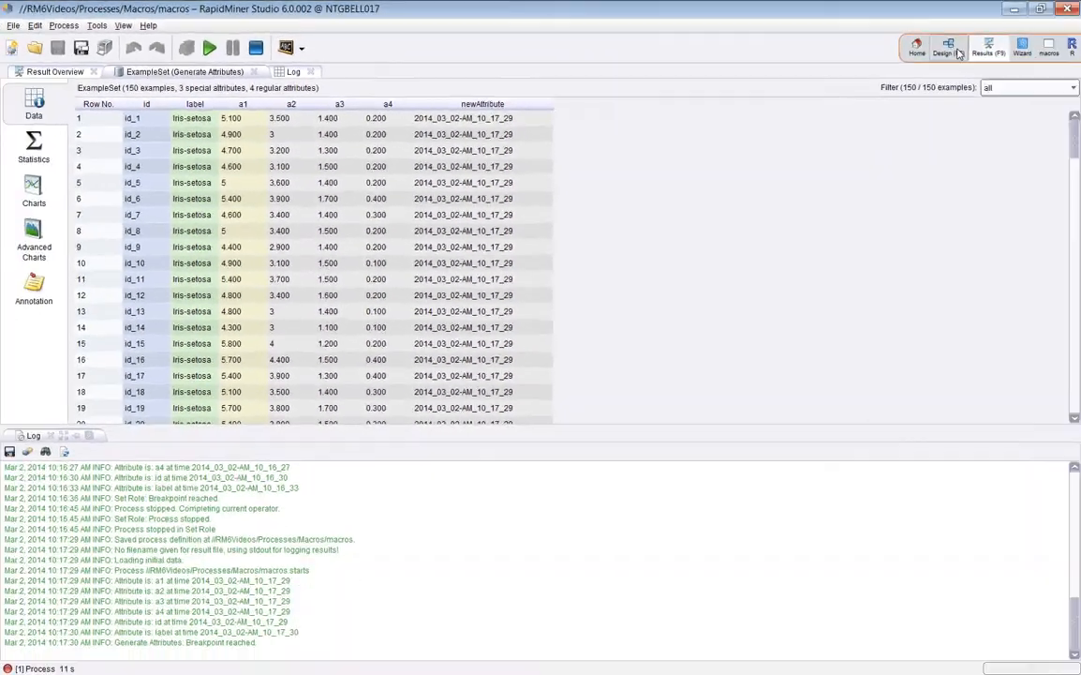
key(F8)
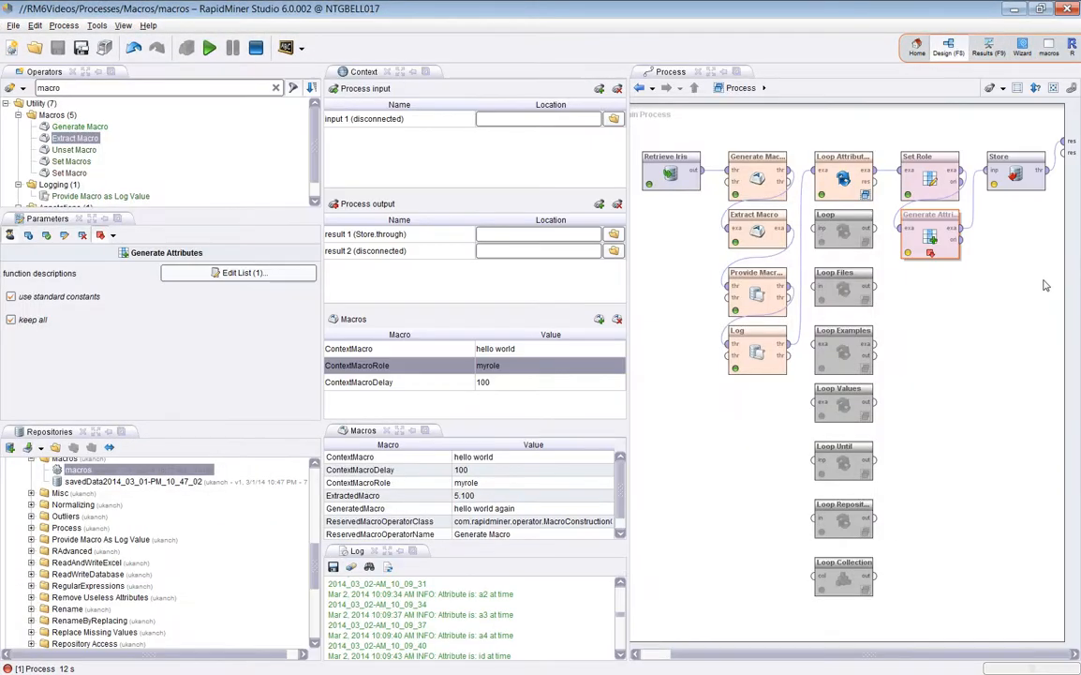
- Remove the breakpoint from Generate Attributes and review the Store operator's repository entry savedData%{ReservedMacroSystemTime}
click(1019, 166)
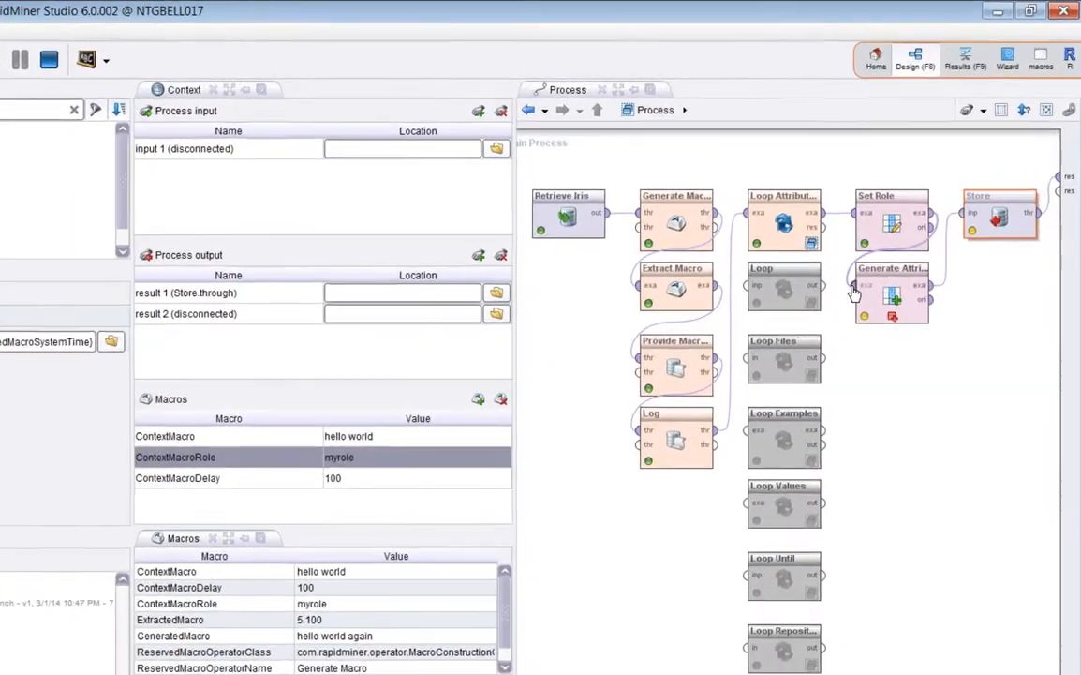
click(930, 251)
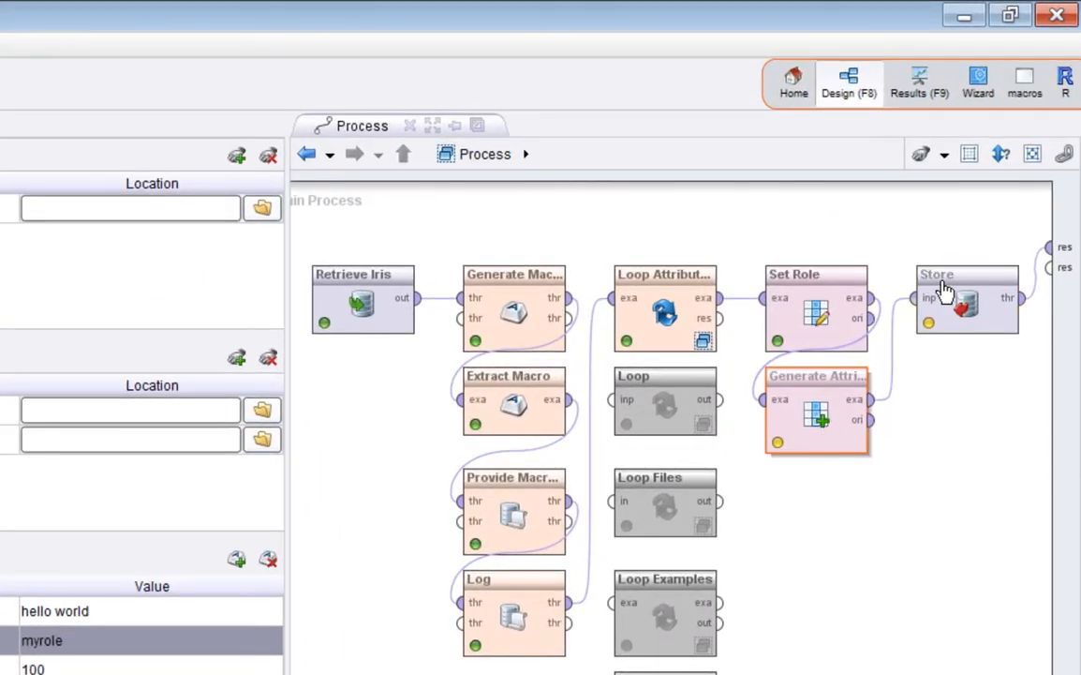
click(945, 293)
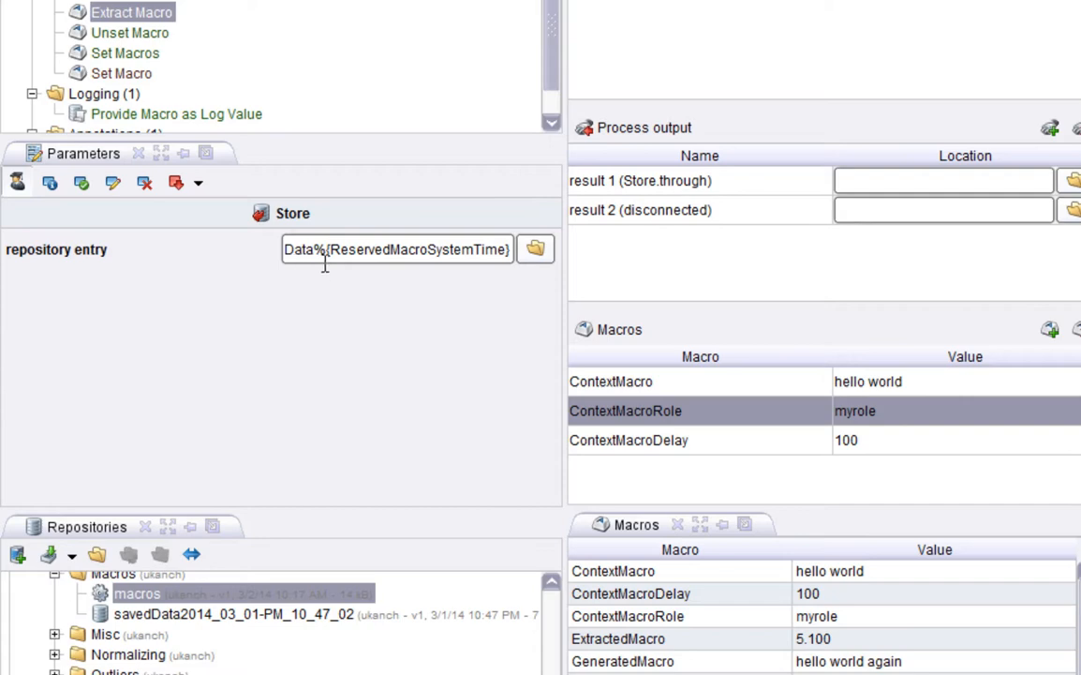
drag(323, 262, 506, 253)
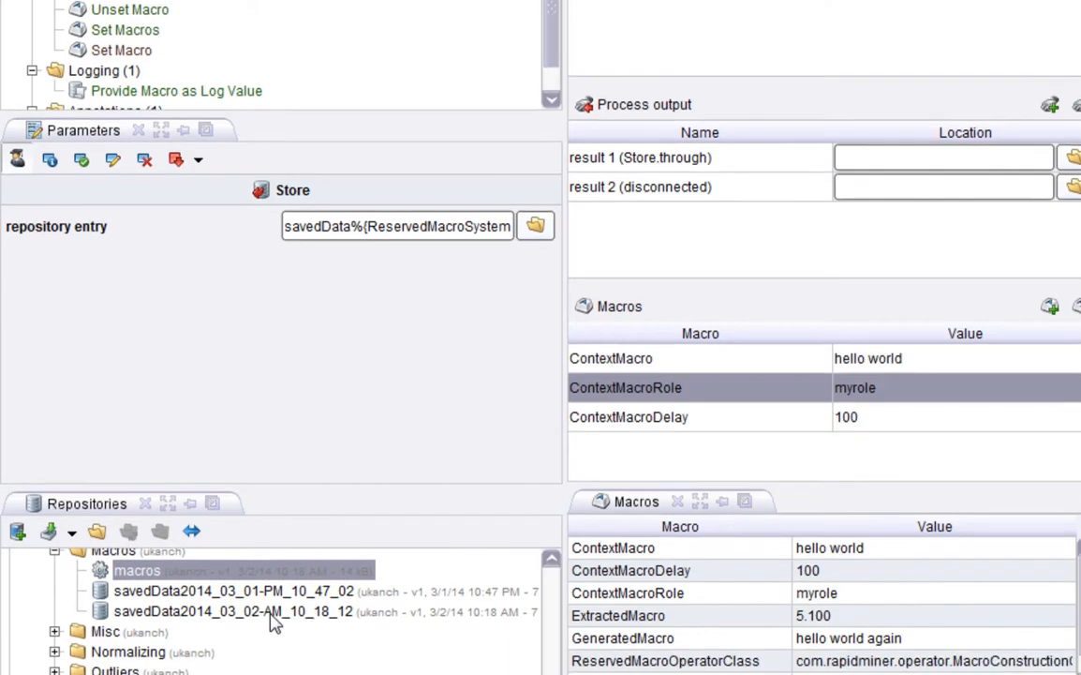
- Run the whole process and compare the newly stored data set in the Macros folder with Store's repository entry
click(256, 631)
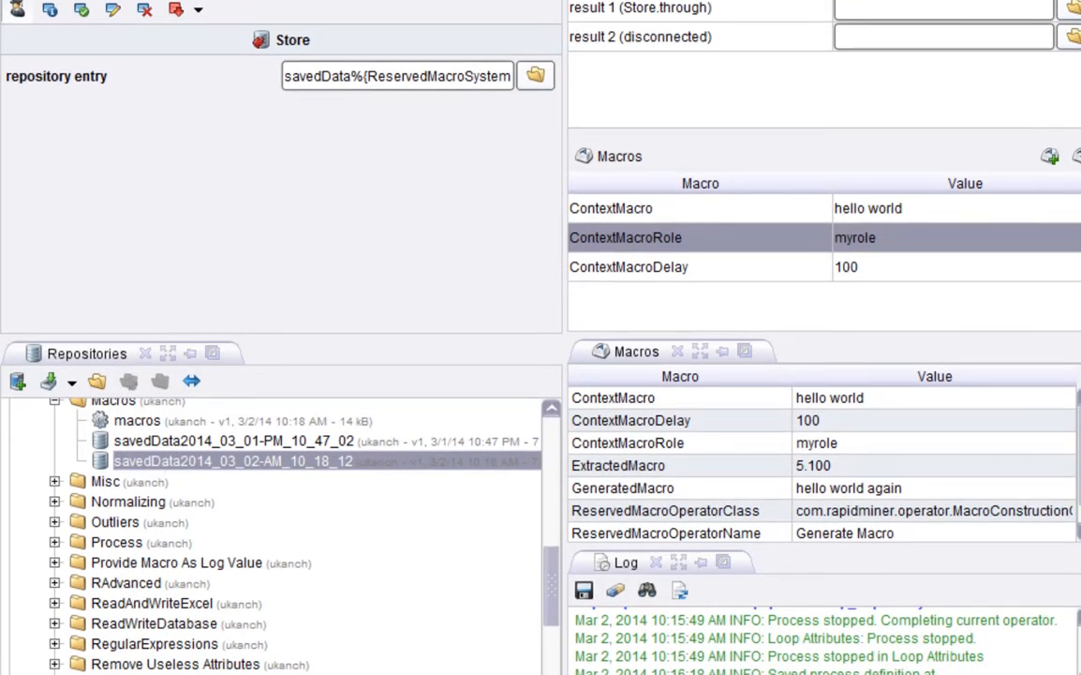
click(365, 78)
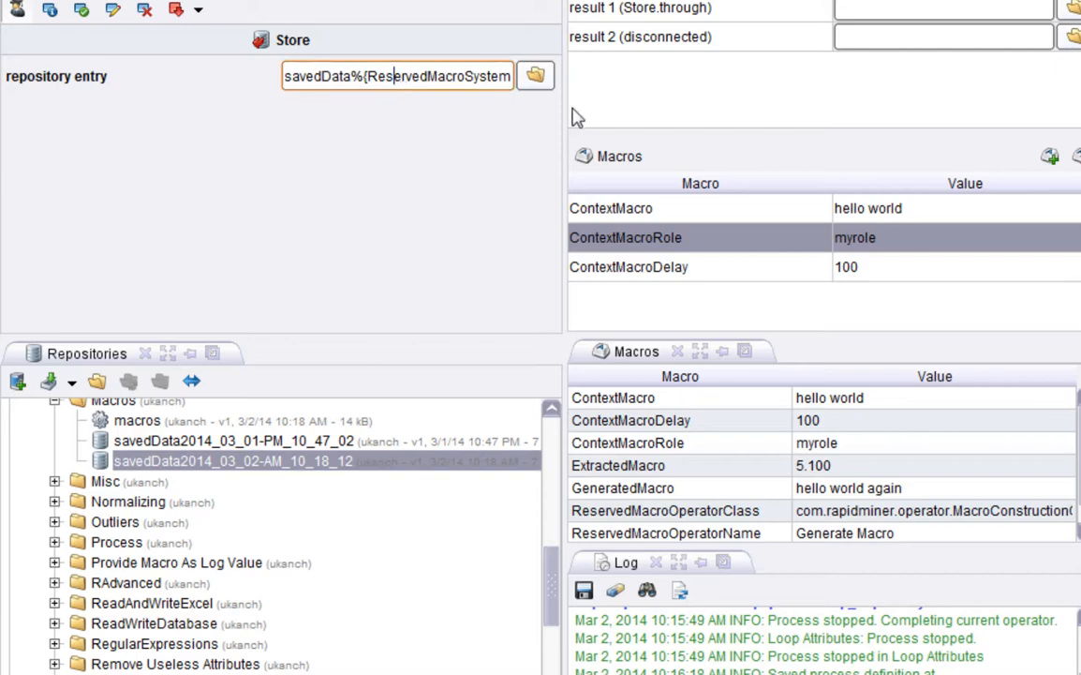
triple_click(471, 75)
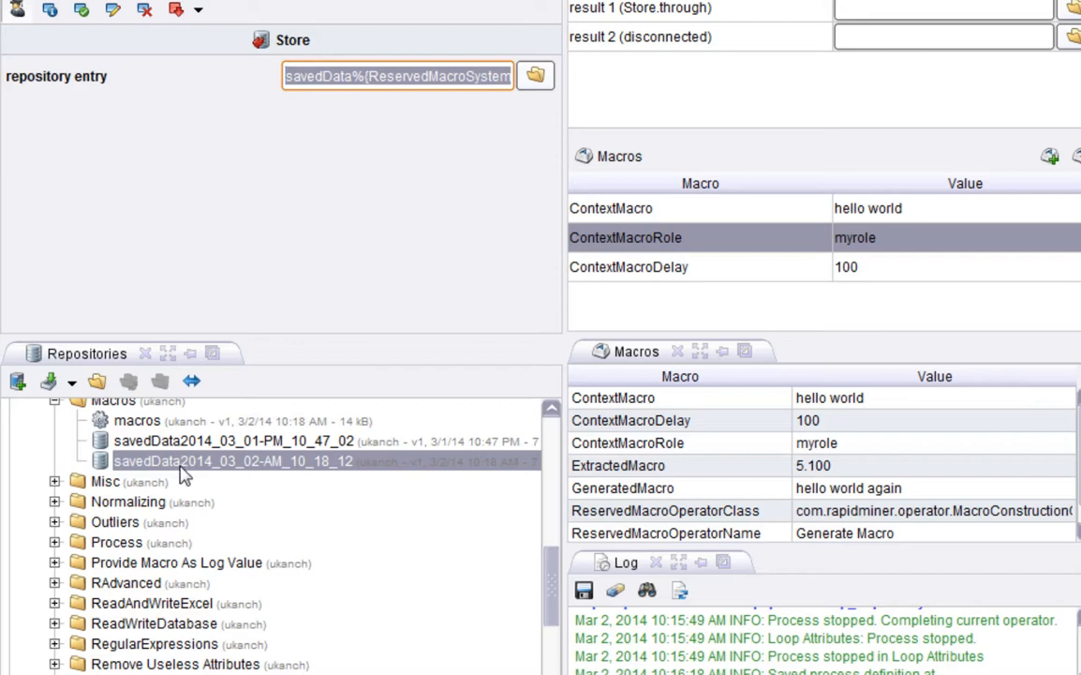
- Run the process again to store another timestamped data set and select that new entry in the Macros folder
key(F11)
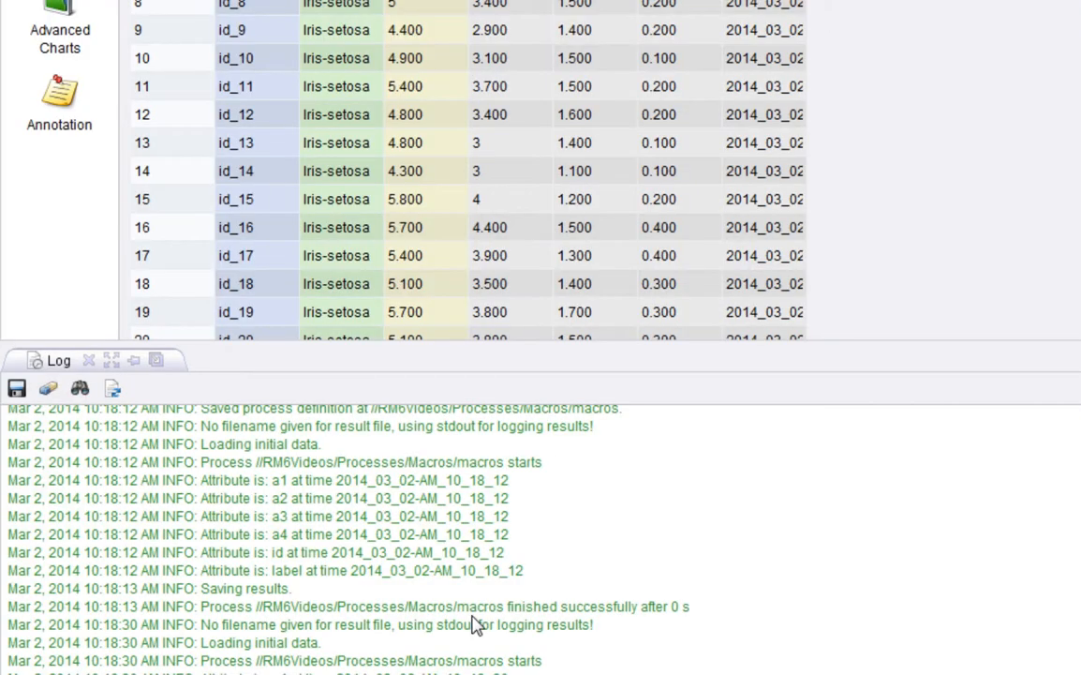
key(F8)
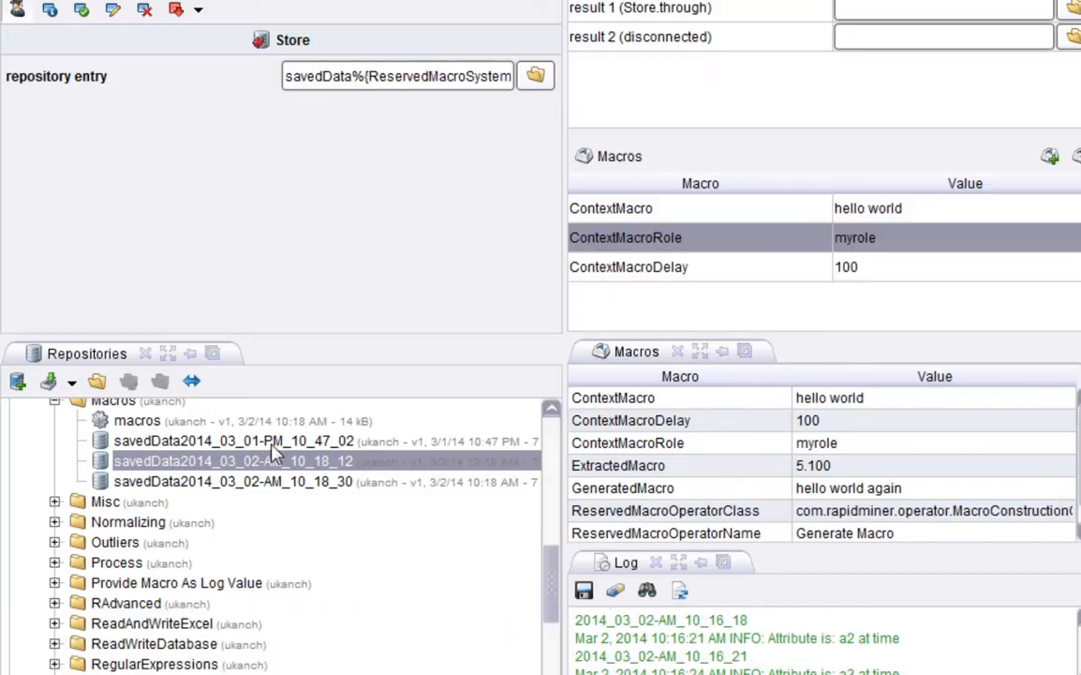
click(251, 482)
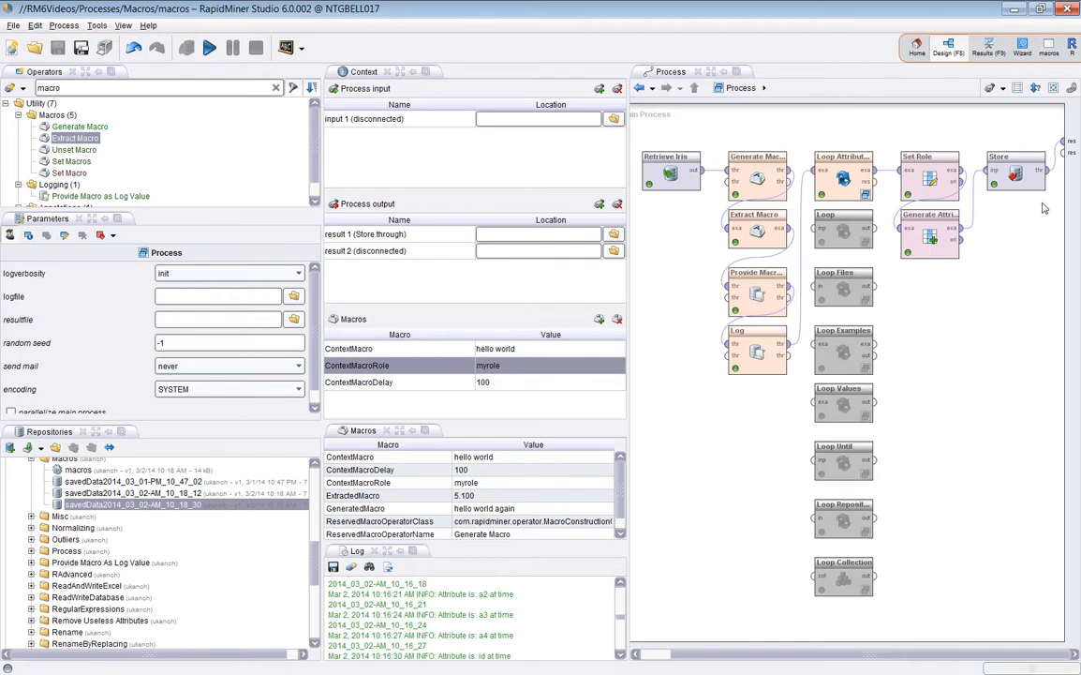
- Review the Generate Attributes function list, checking newAttribute and its expression "%{ReservedMacroSystemTime}", and close it without changes
click(935, 244)
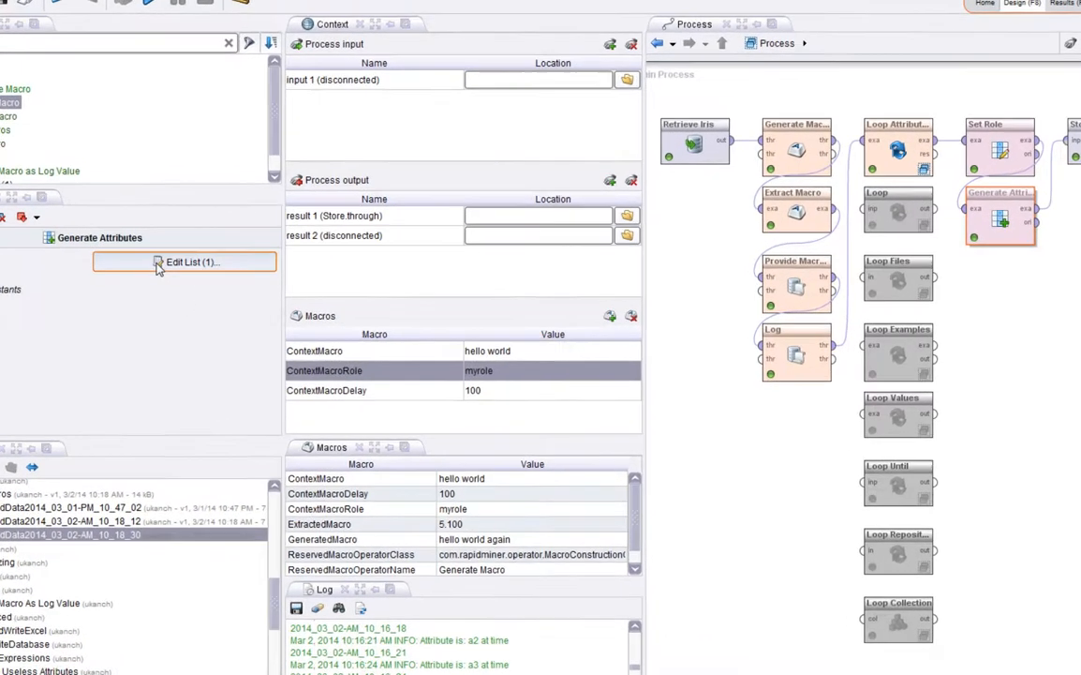
click(238, 272)
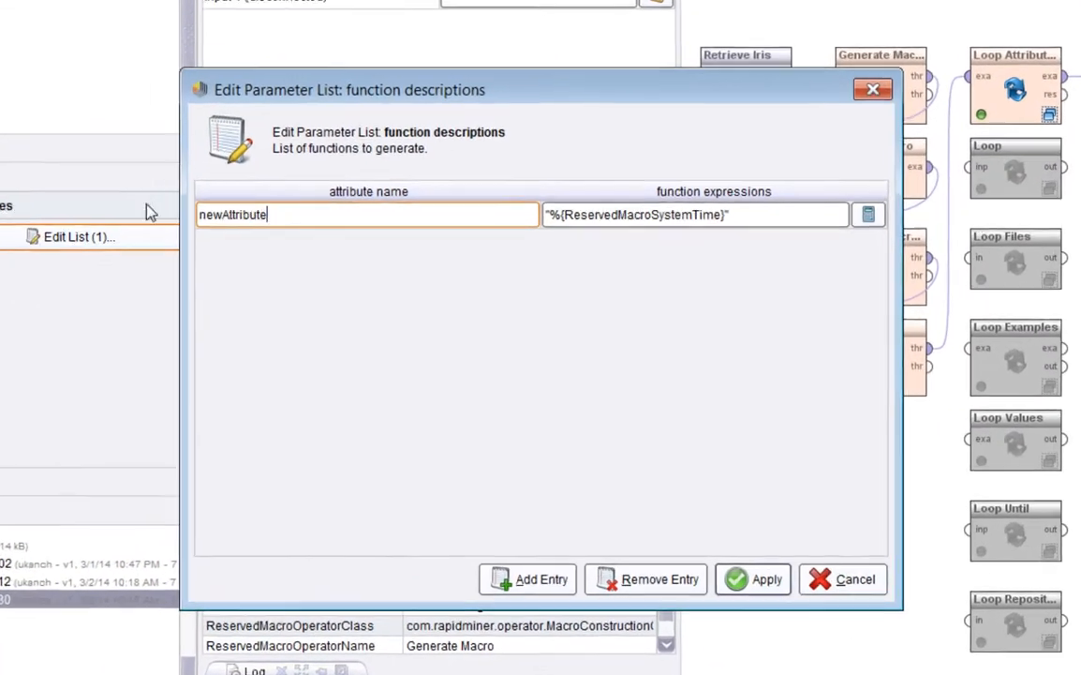
drag(314, 203, 107, 199)
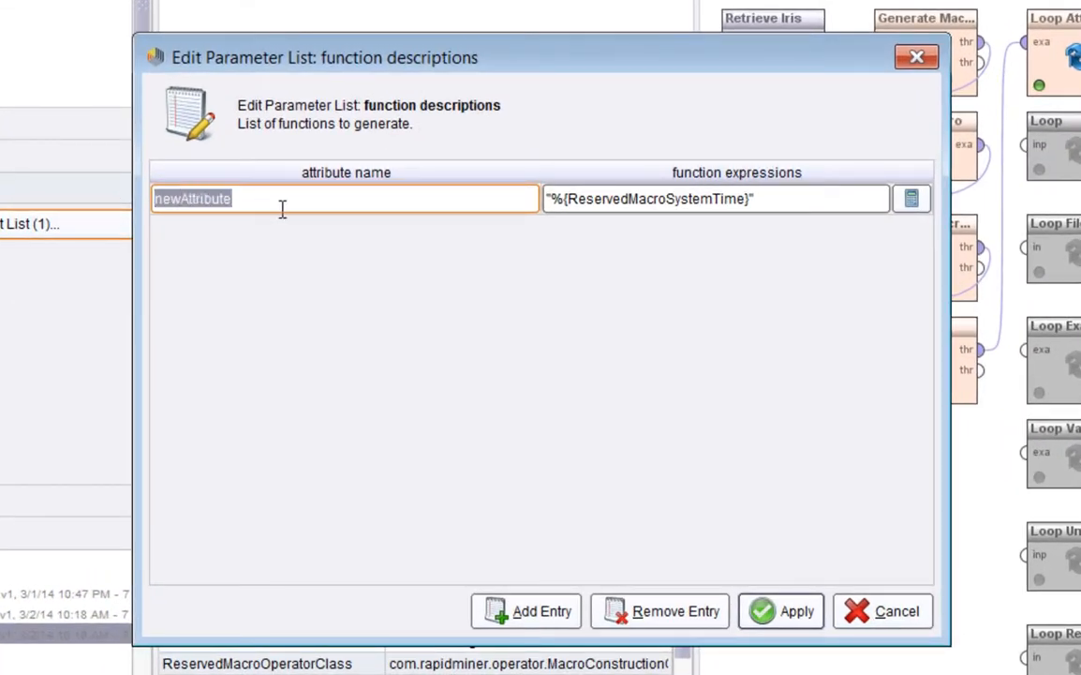
click(350, 208)
click(827, 211)
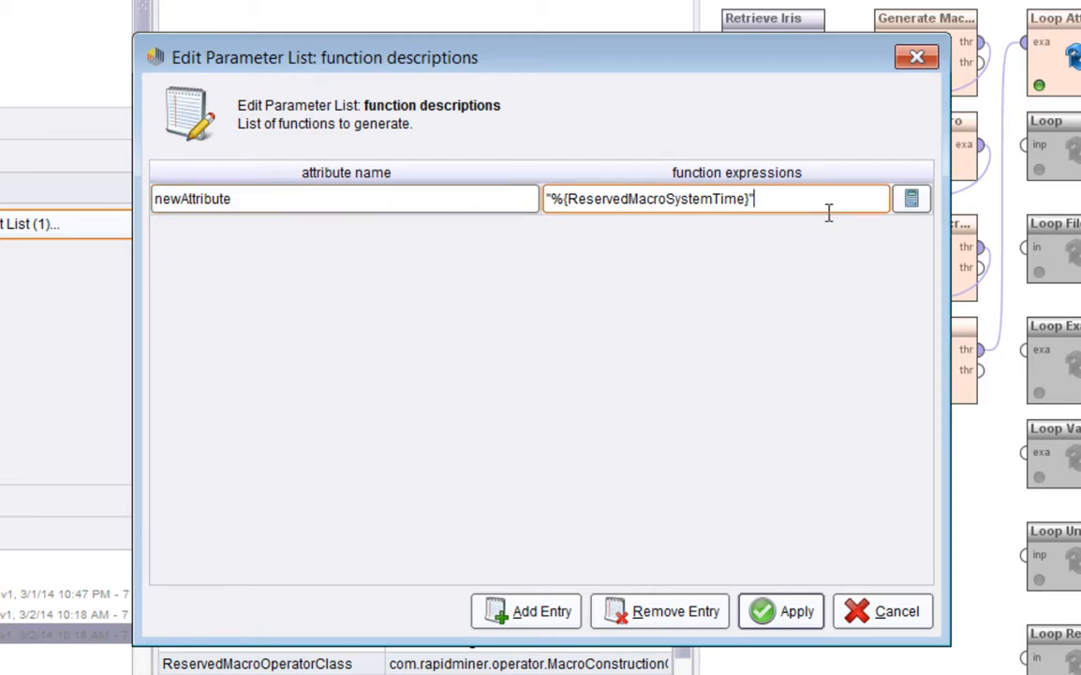
click(883, 611)
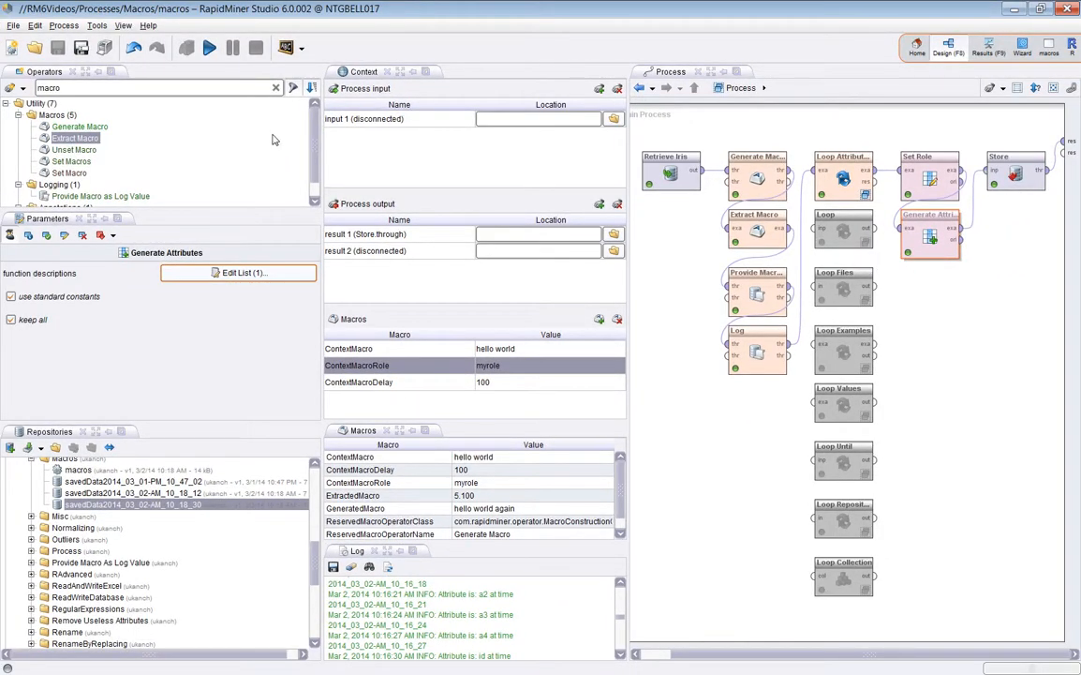
- Clear the macro filter from the operators list and collapse the Utility group
click(278, 88)
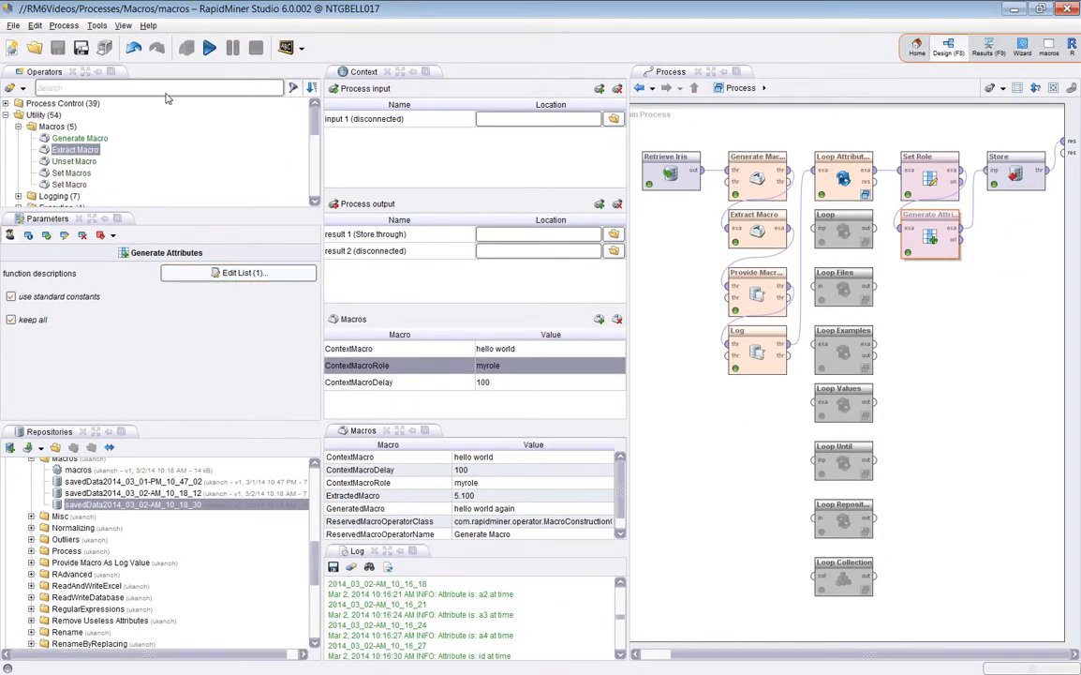
click(6, 114)
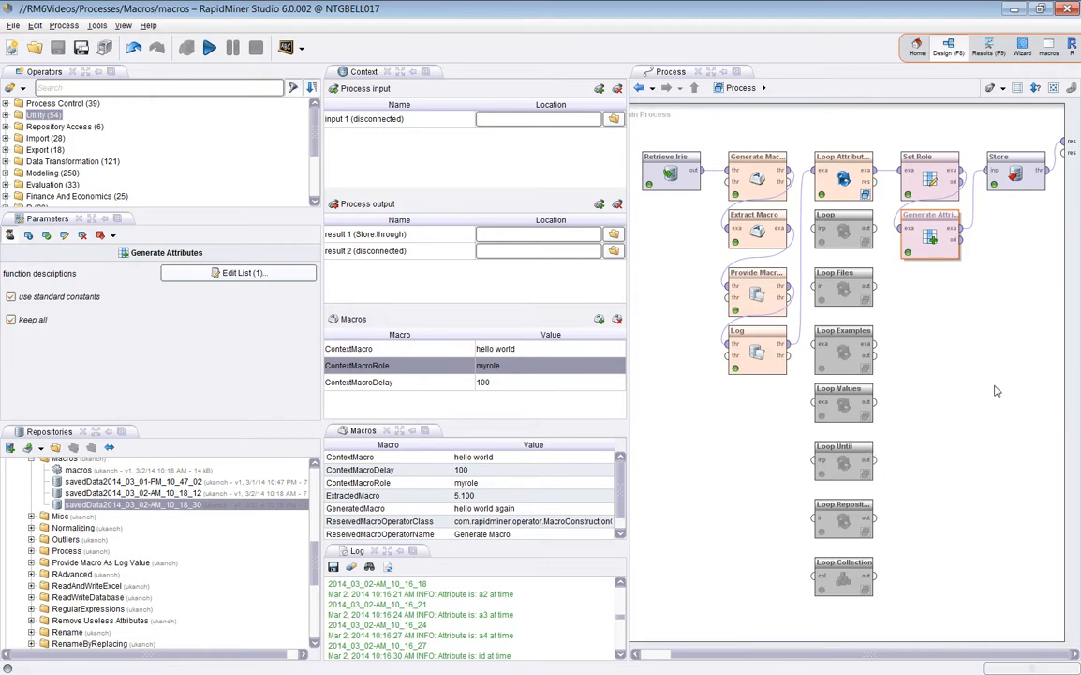
- Set the value of the ContextMacroDelay macro in the process context to 3000
double_click(533, 382)
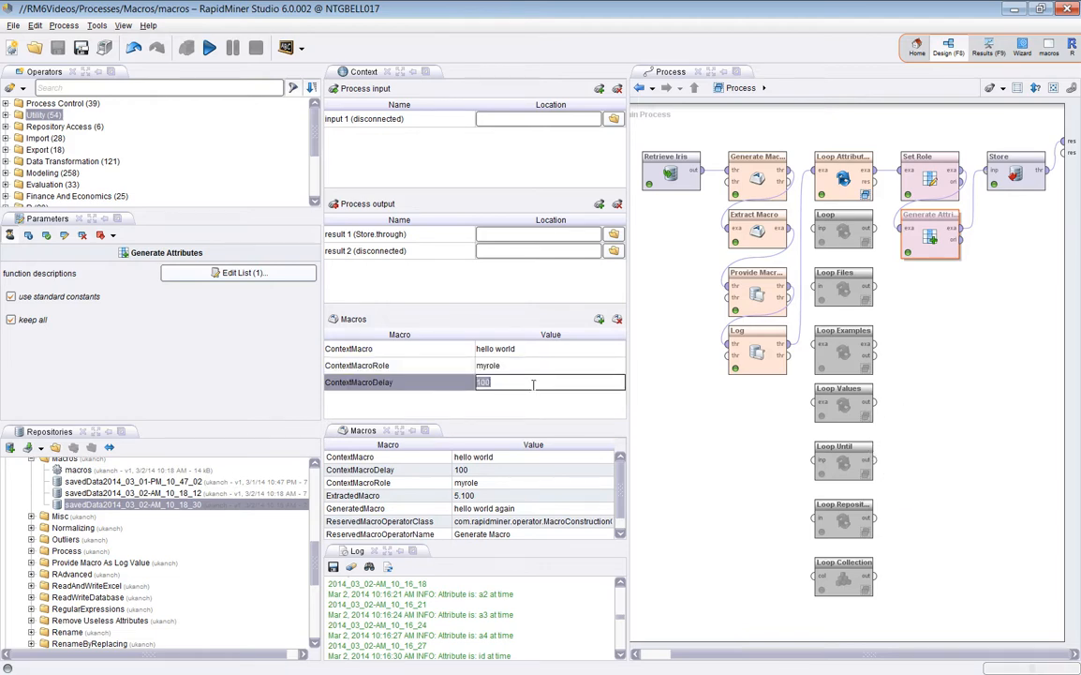
text(3000)
click(524, 367)
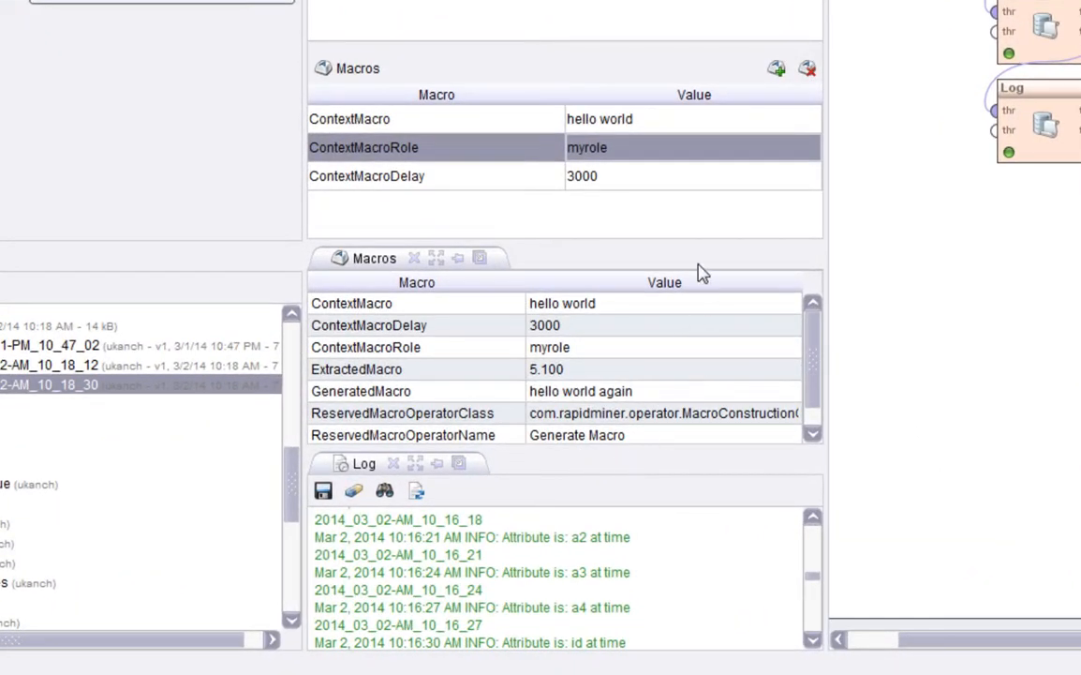
- Clear the log and run the process with the Macros view enlarged to follow the macro values during the run
drag(703, 251, 702, 225)
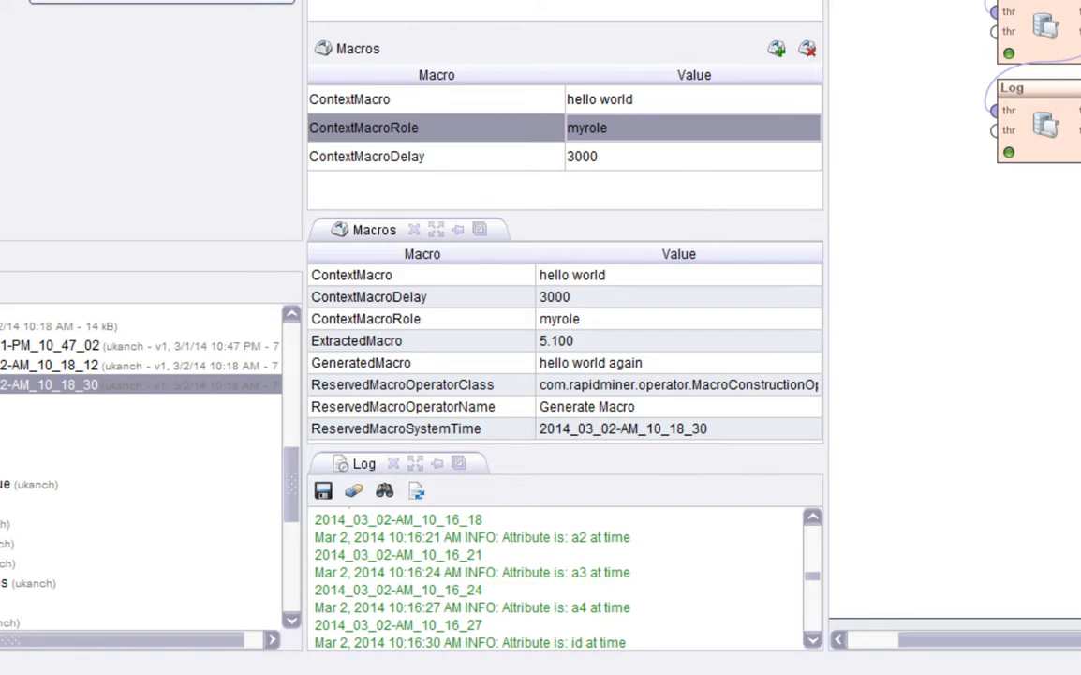
right_click(489, 559)
click(525, 571)
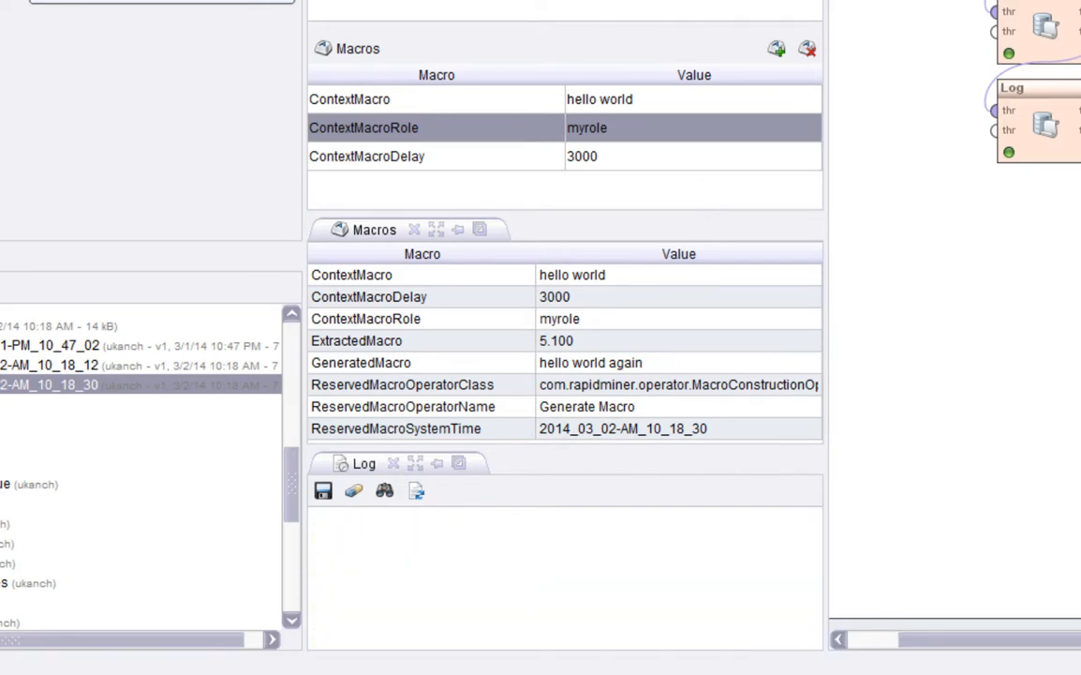
key(F11)
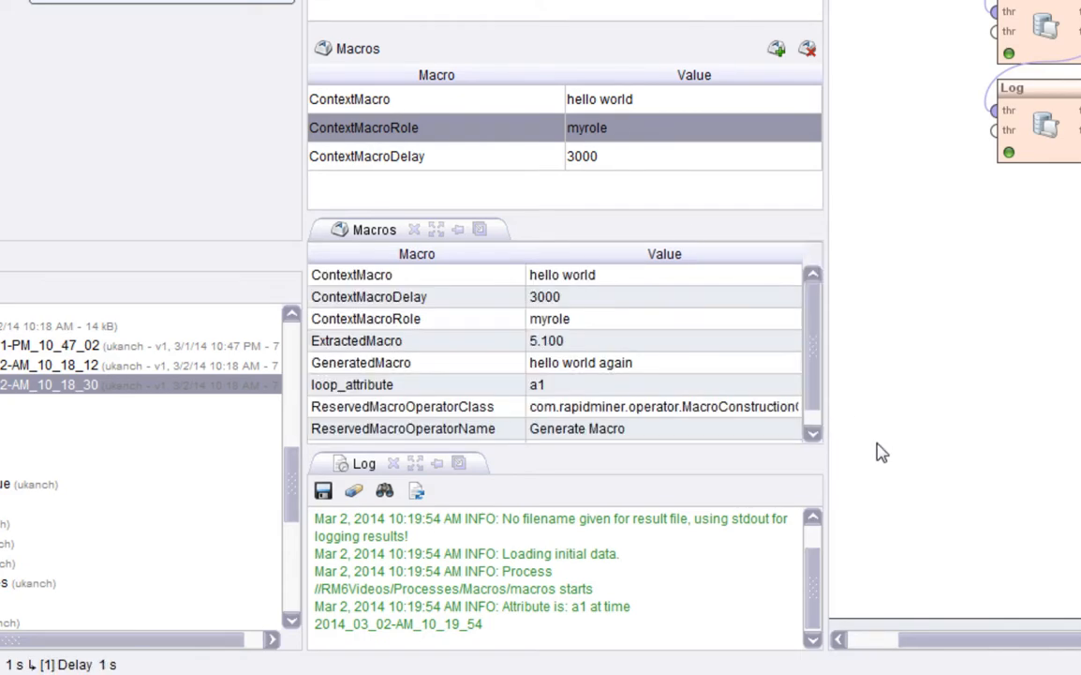